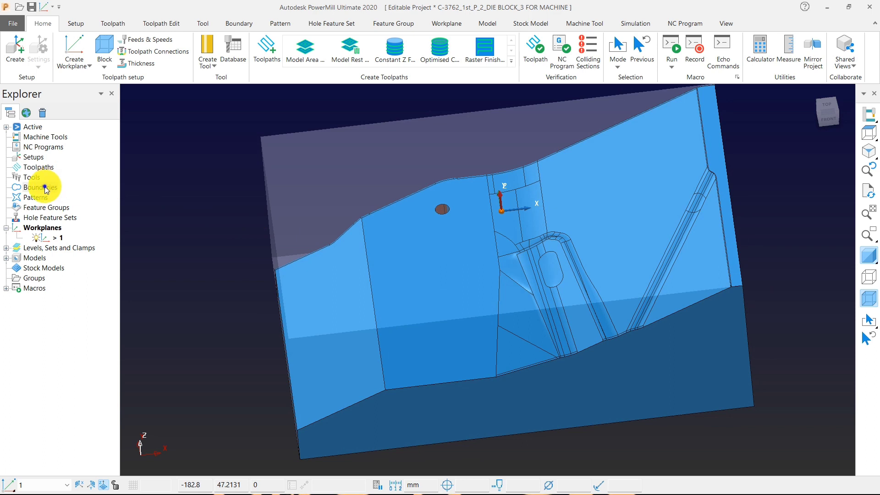
# - Start a new Silhouette boundary for the die block and move its settings dialog off the object tree
pyautogui.rightClick(51, 182)
pyautogui.moveTo(120, 250)
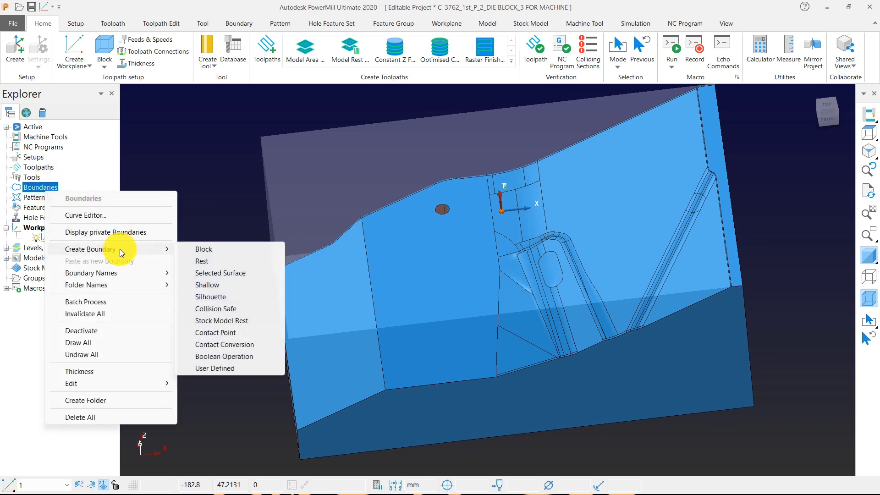
pyautogui.click(229, 298)
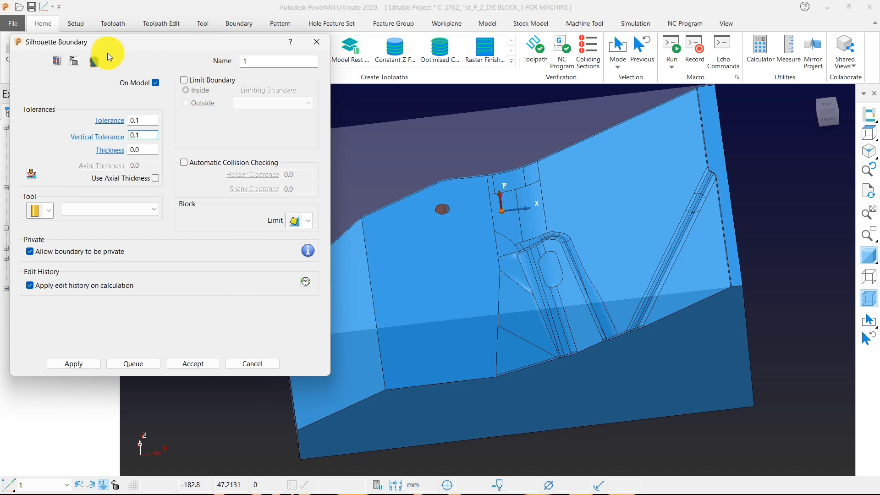
pyautogui.moveTo(112, 44); pyautogui.dragTo(171, 44)
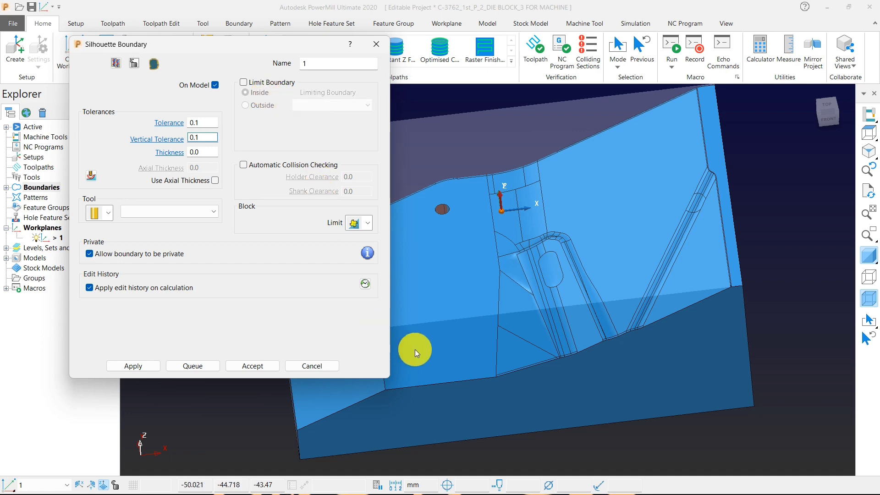
# - Examine the die block from above and from oblique angles, including its edges and side walls, to understand its silhouette
pyautogui.scroll(-3, 671, 288)
pyautogui.moveTo(608, 255); pyautogui.dragTo(597, 298, button='middle')
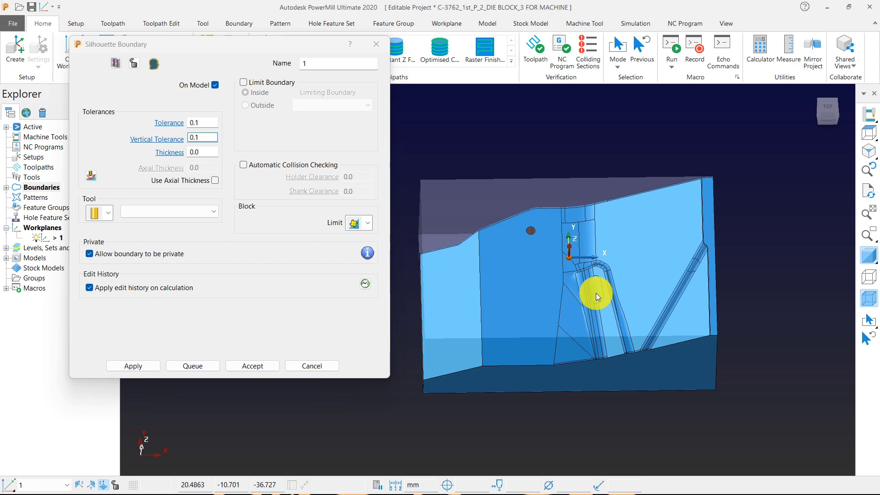
pyautogui.click(870, 131)
pyautogui.scroll(-4, 705, 220)
pyautogui.moveTo(657, 257); pyautogui.dragTo(652, 159, button='middle')
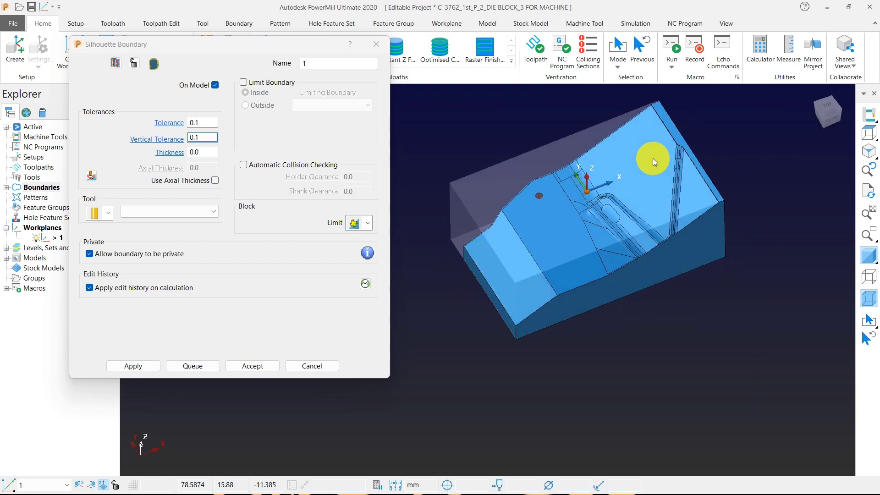
pyautogui.scroll(5, 713, 192)
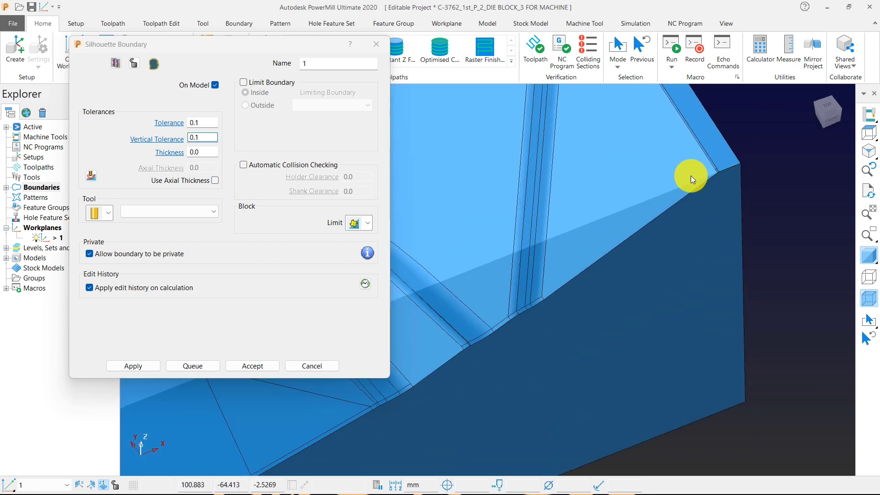
pyautogui.scroll(-5, 709, 215)
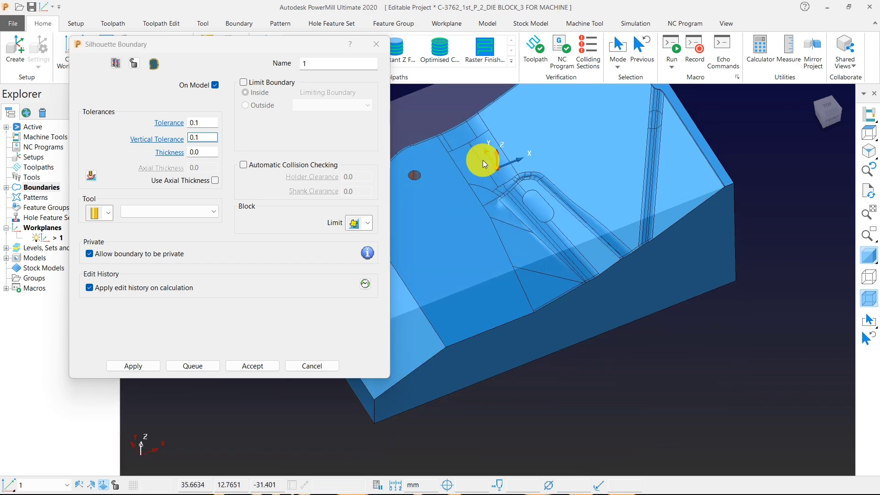
pyautogui.click(868, 133)
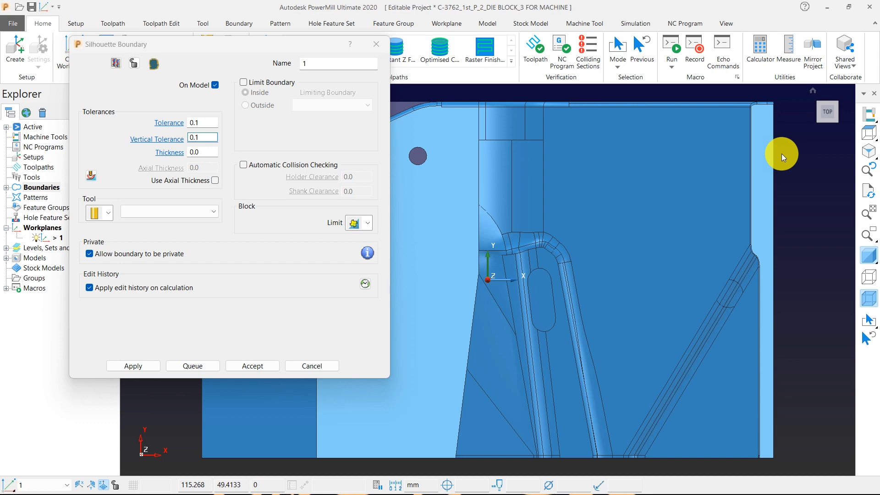
pyautogui.scroll(-3, 578, 285)
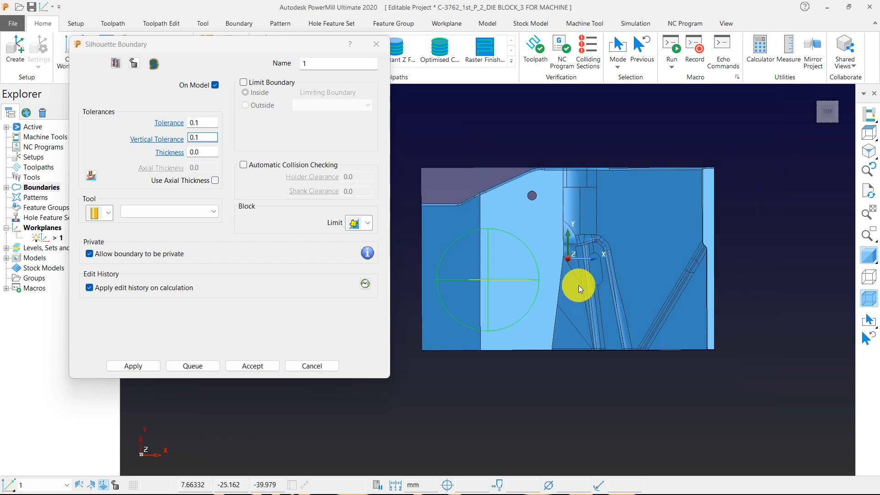
pyautogui.moveTo(578, 285); pyautogui.dragTo(593, 153, button='middle')
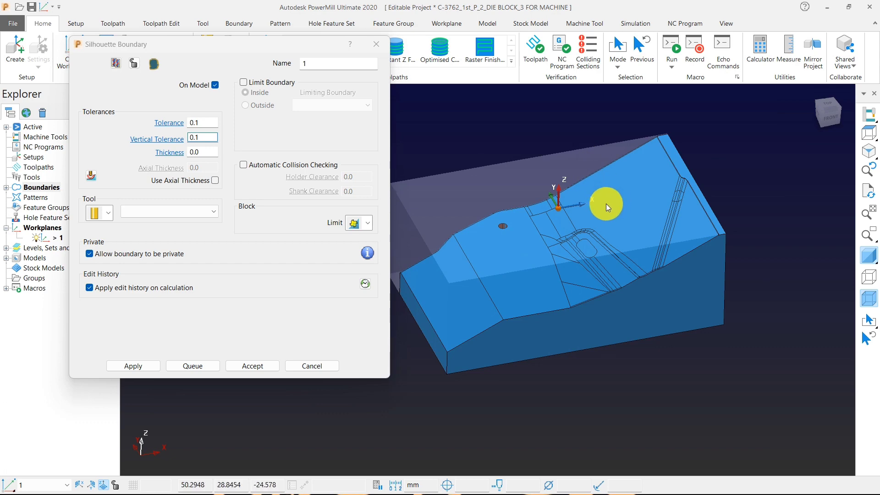
pyautogui.moveTo(629, 224); pyautogui.dragTo(654, 238, button='middle')
pyautogui.scroll(5, 725, 210)
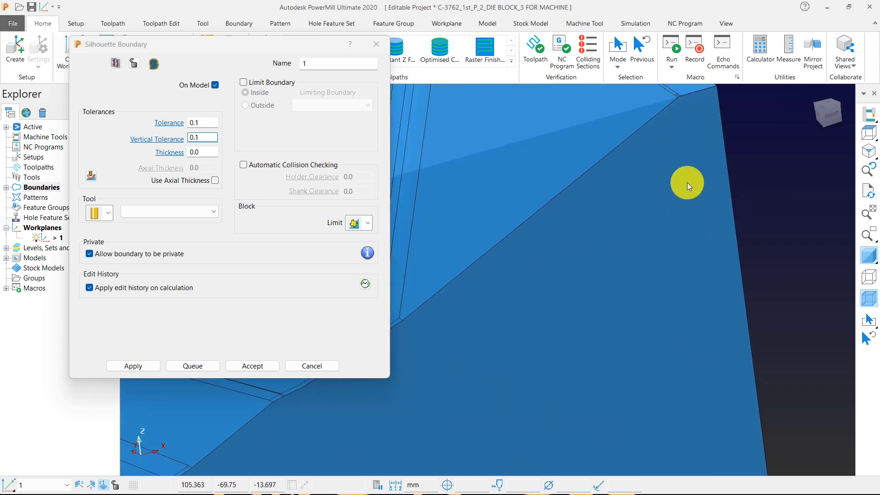
pyautogui.scroll(-6, 645, 214)
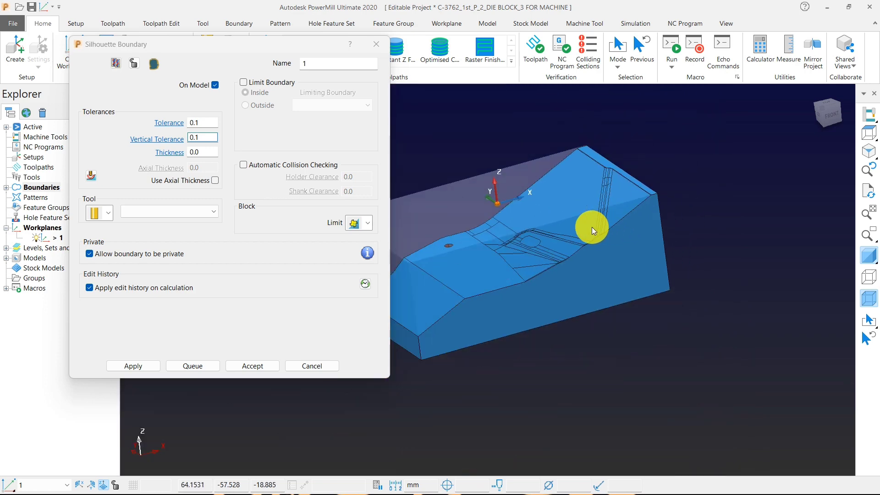
pyautogui.click(873, 120)
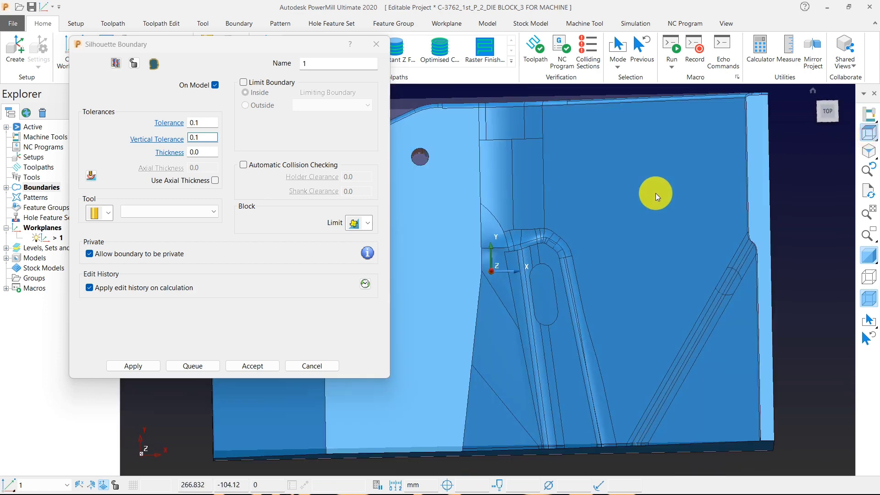
pyautogui.scroll(-3, 655, 193)
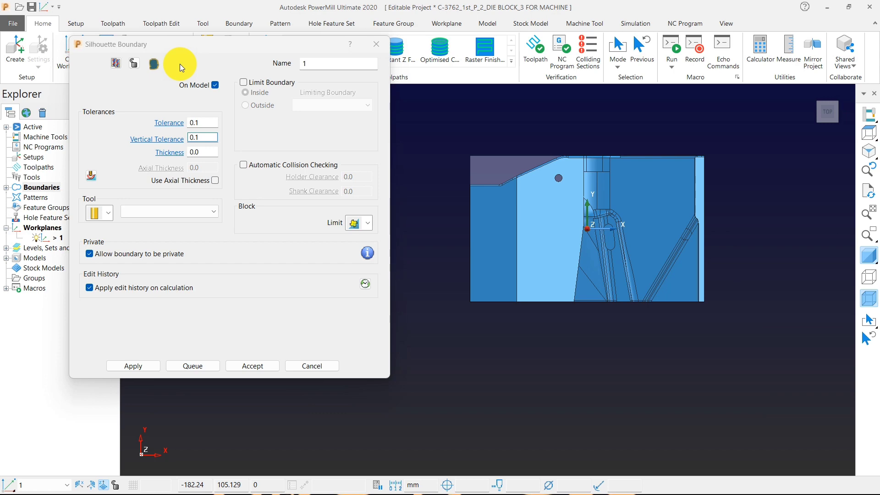
pyautogui.moveTo(415, 191); pyautogui.dragTo(507, 285, button='middle')
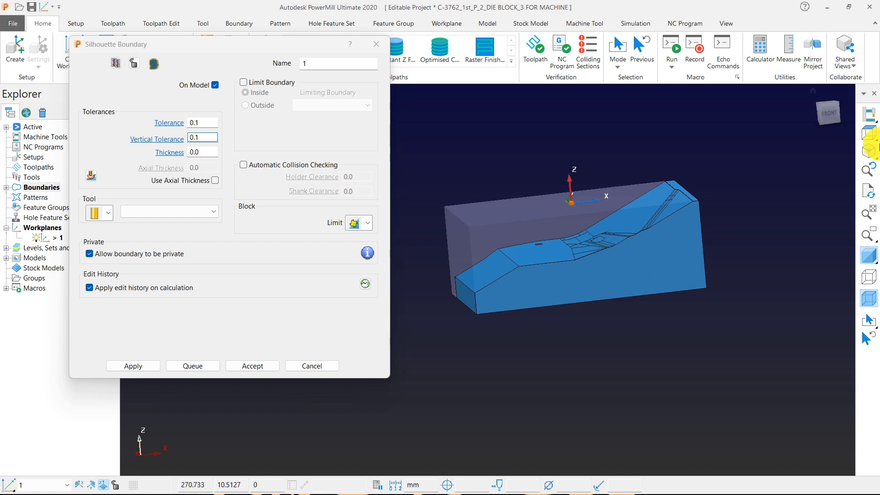
pyautogui.click(867, 133)
pyautogui.moveTo(694, 208); pyautogui.dragTo(642, 241, button='middle')
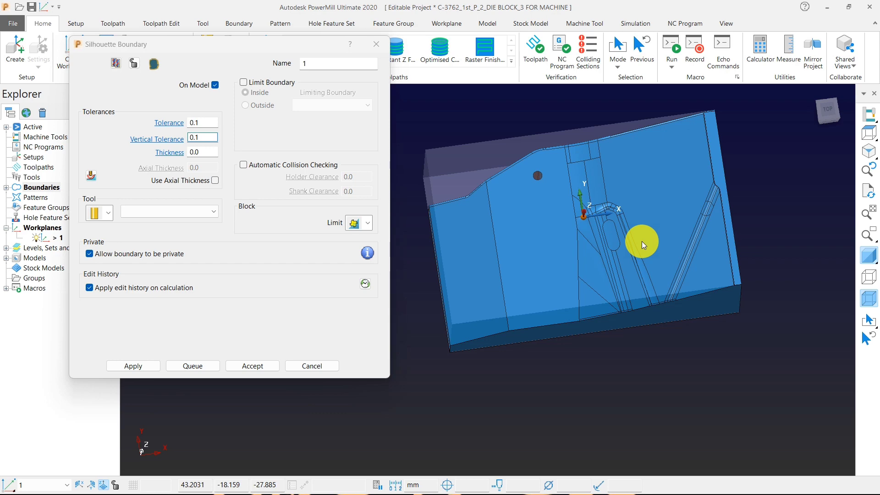
pyautogui.moveTo(640, 310); pyautogui.dragTo(610, 269, button='middle')
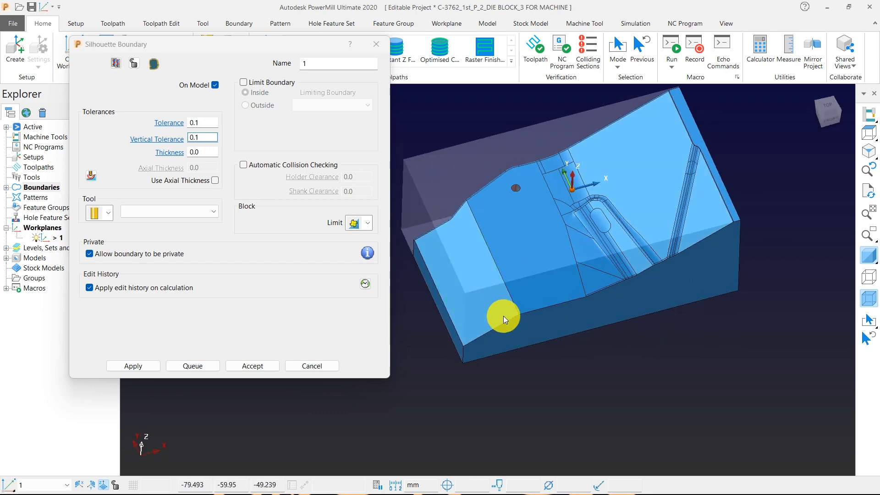
pyautogui.moveTo(503, 315); pyautogui.dragTo(541, 292, button='middle')
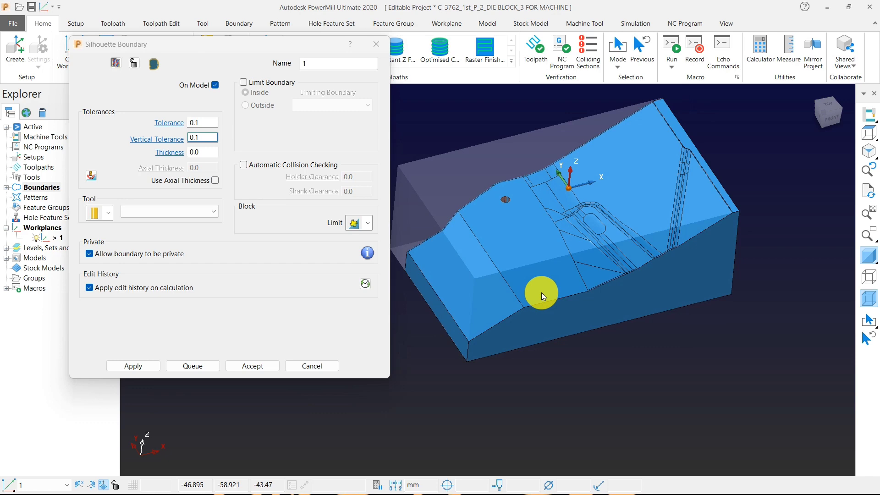
pyautogui.click(868, 133)
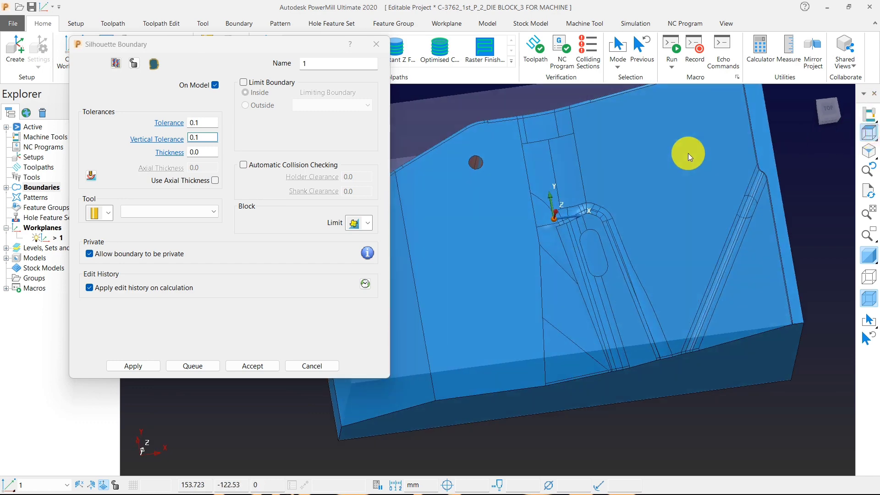
# - Name the new boundary "silhouette", keeping its settings dialog clear of the model
pyautogui.moveTo(198, 43); pyautogui.dragTo(144, 31)
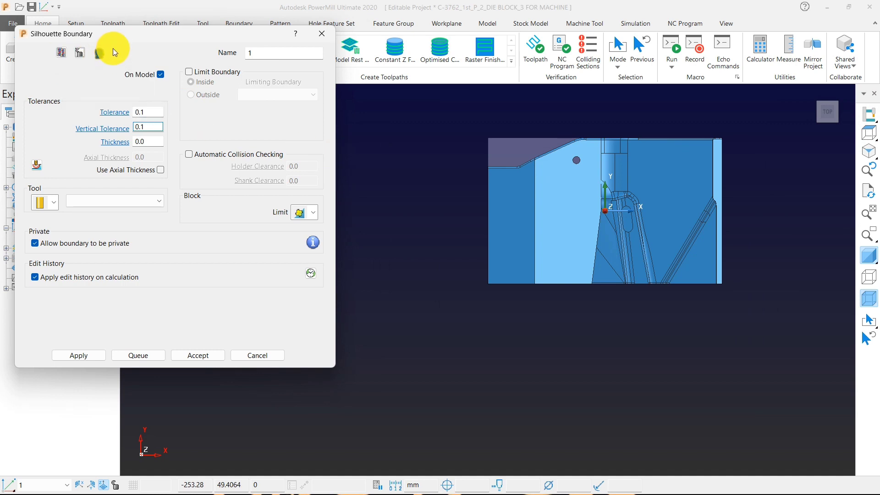
pyautogui.moveTo(127, 38); pyautogui.dragTo(226, 37)
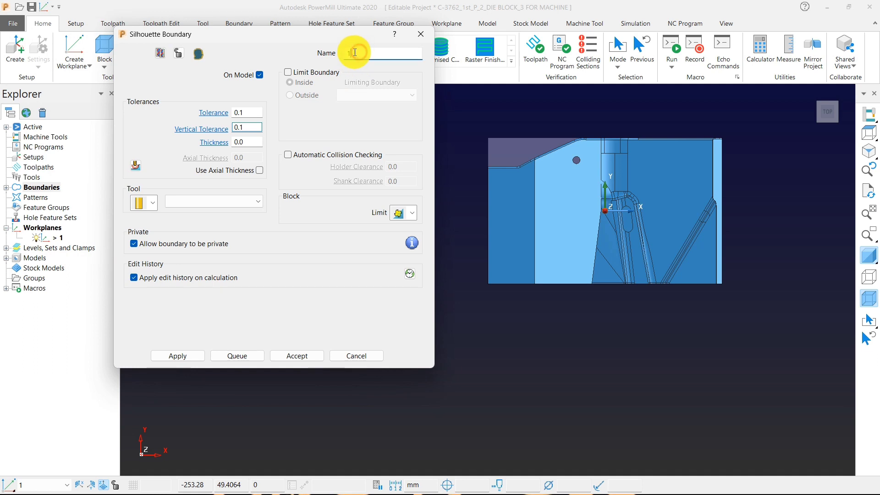
pyautogui.moveTo(354, 53); pyautogui.dragTo(338, 56)
pyautogui.write('silhouette')
pyautogui.click(481, 124)
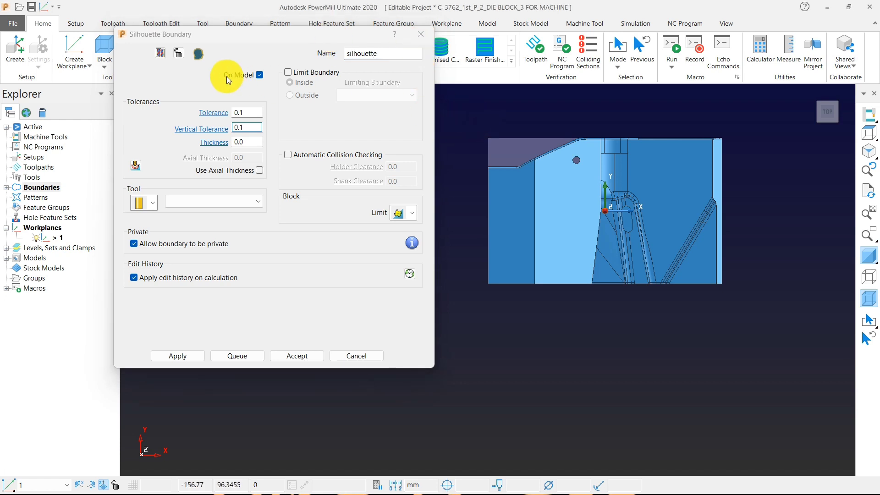
# - Make two successive copies of the silhouette boundary and expand the Boundaries group to list them
pyautogui.click(163, 51)
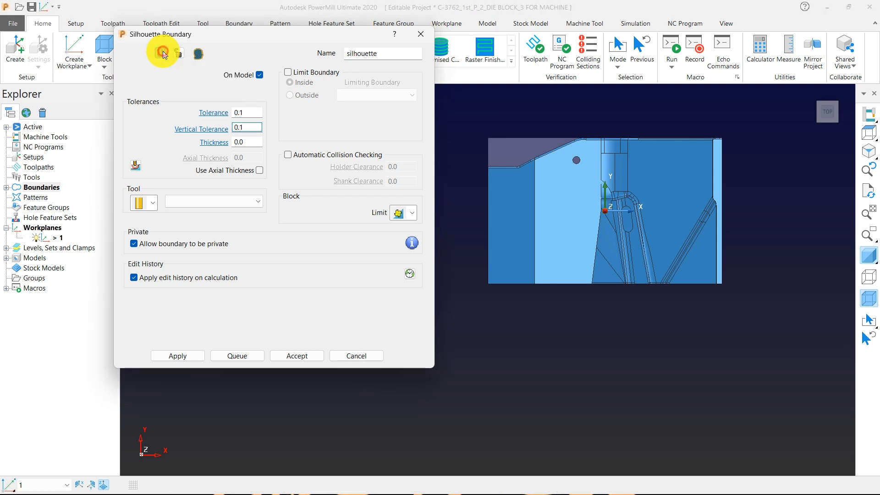
pyautogui.doubleClick(39, 187)
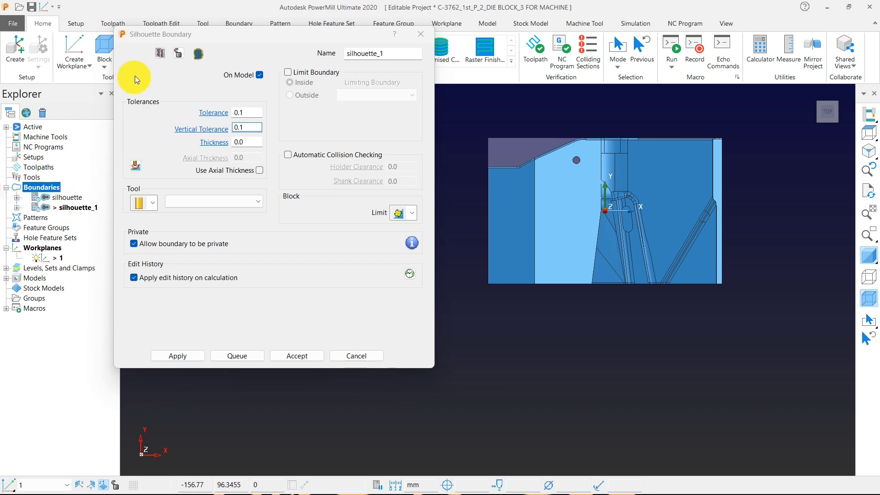
pyautogui.click(159, 53)
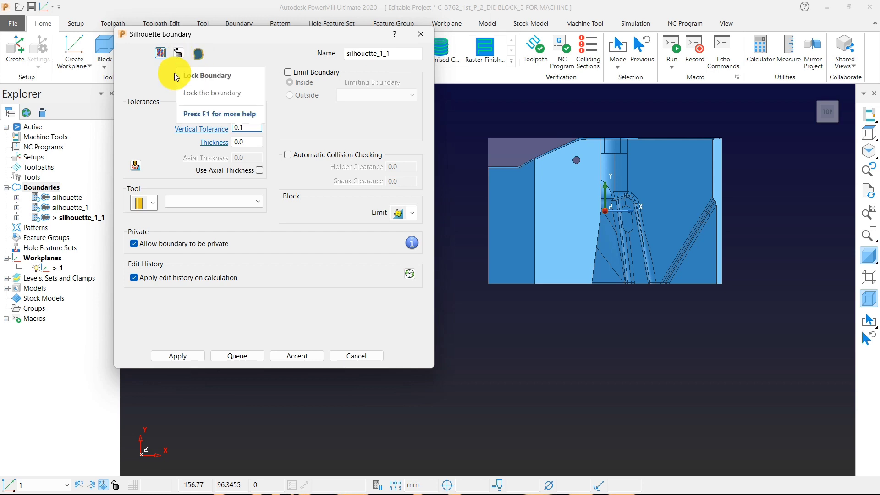
pyautogui.click(161, 53)
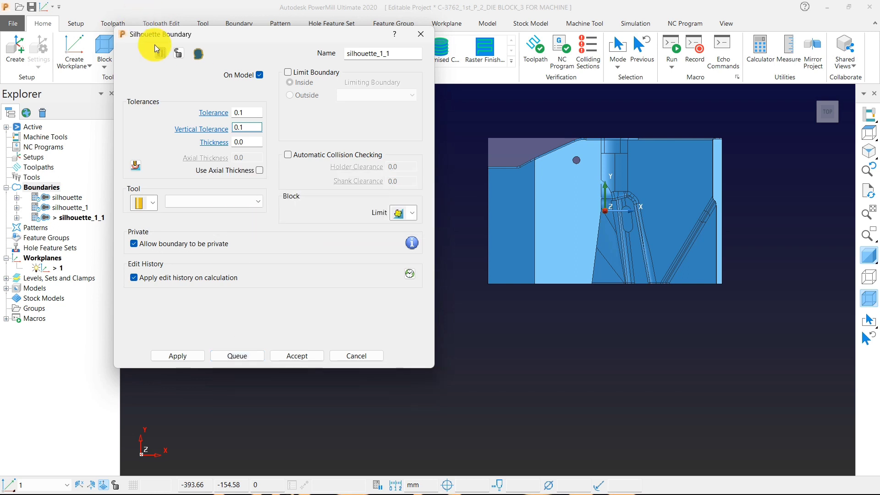
# - Lock the newest copy of the silhouette boundary against editing and accept its settings
pyautogui.click(179, 54)
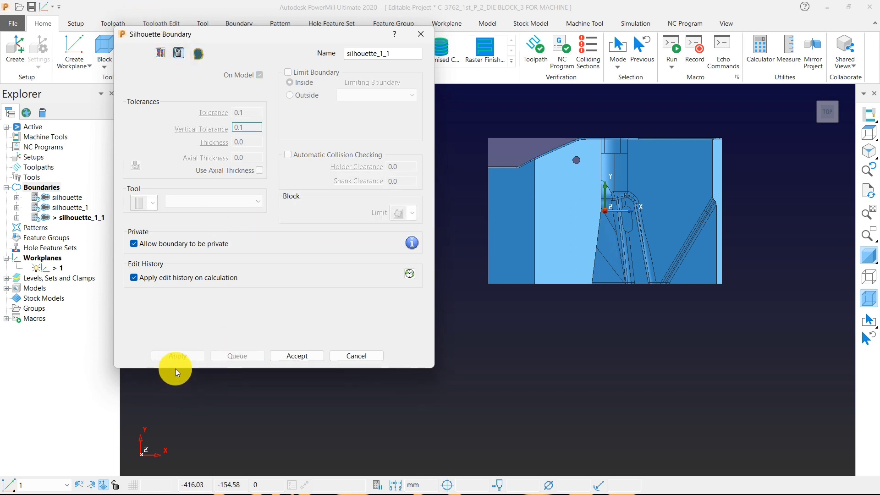
pyautogui.click(301, 357)
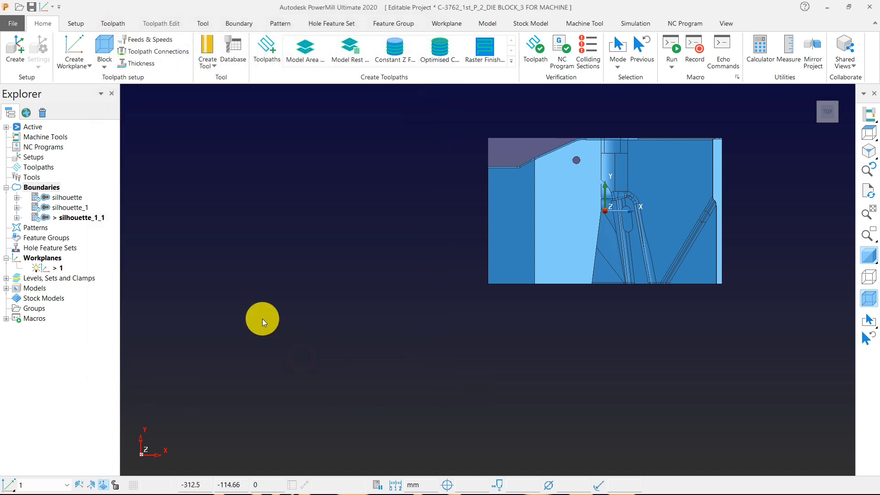
# - Reopen the settings of the boundary silhouette_1_1 and unlock it for editing
pyautogui.rightClick(73, 219)
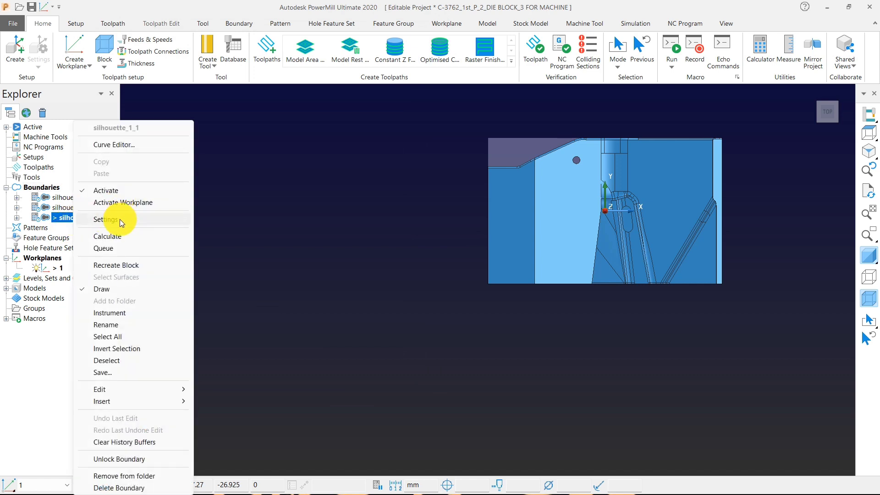
pyautogui.click(120, 219)
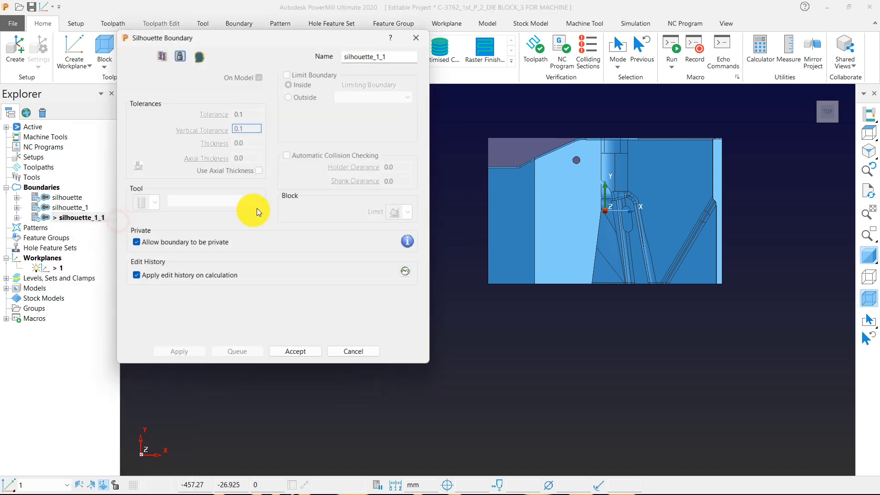
pyautogui.click(178, 53)
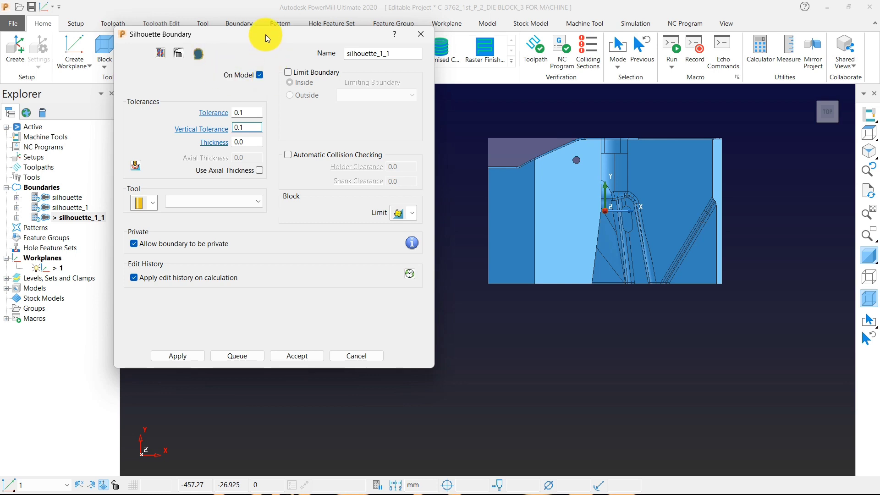
# - Turn off the On Model option for the boundary silhouette_1_1, with the die block viewed at an oblique angle
pyautogui.moveTo(265, 35); pyautogui.dragTo(216, 26)
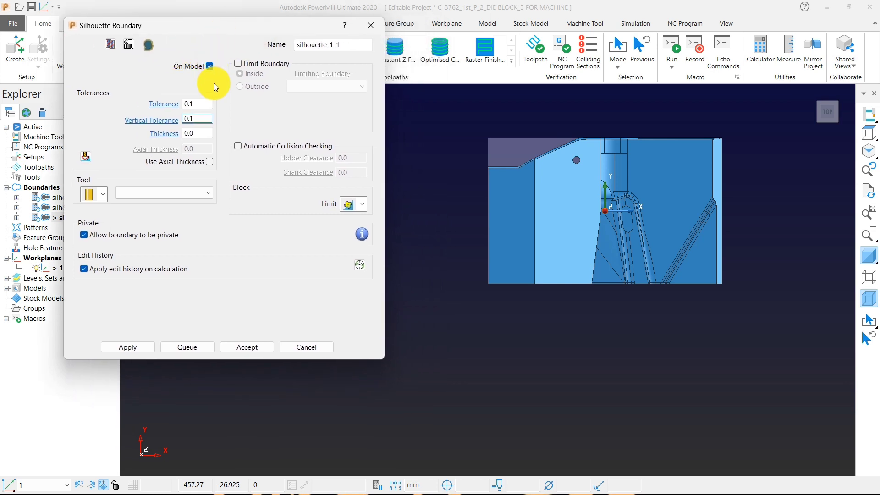
pyautogui.moveTo(592, 194); pyautogui.dragTo(577, 177, button='middle')
pyautogui.scroll(-2, 577, 178)
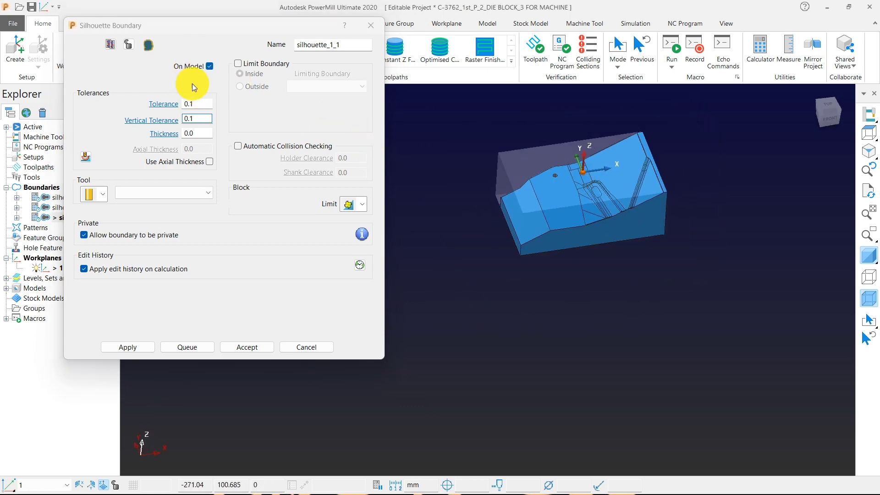
pyautogui.click(210, 66)
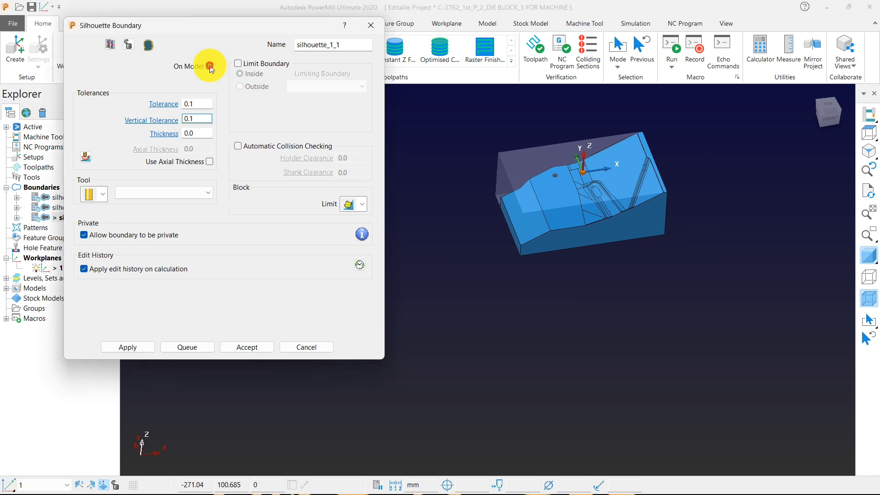
pyautogui.moveTo(211, 30); pyautogui.dragTo(267, 83)
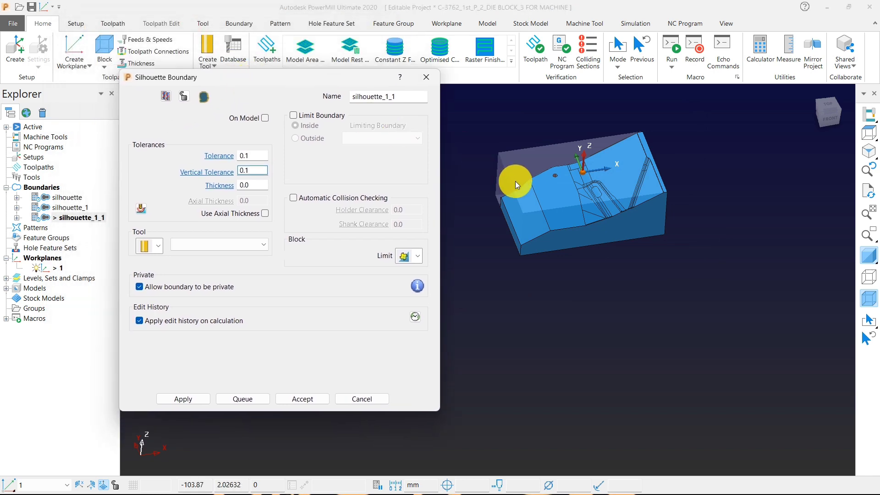
# - Examine the die block's upper surface, side walls and surrounding block from the top view and from oblique angles
pyautogui.scroll(3, 627, 207)
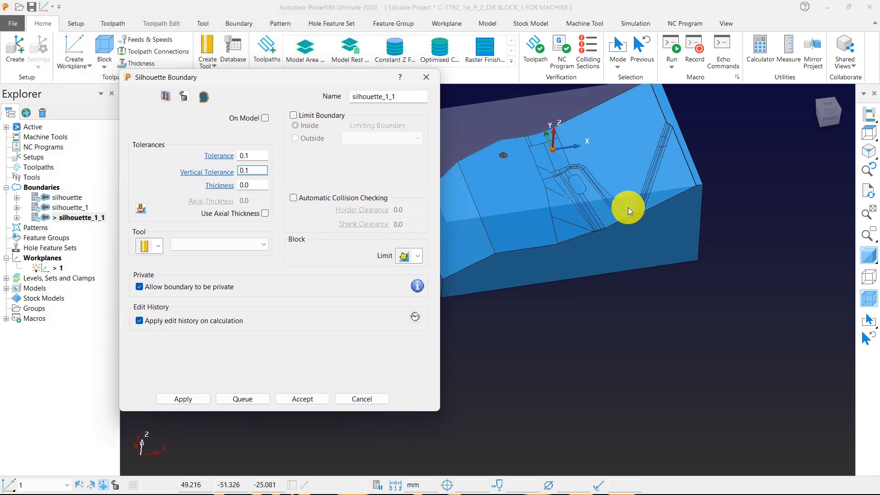
pyautogui.scroll(-2, 626, 204)
pyautogui.click(868, 134)
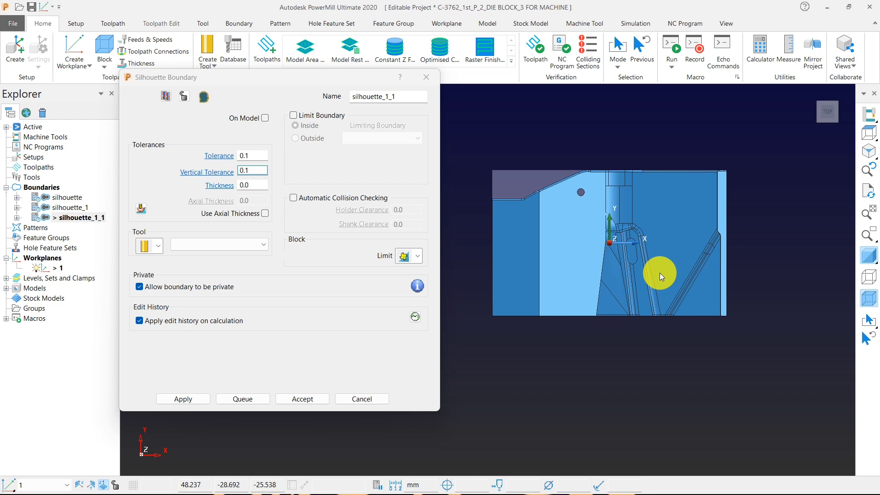
pyautogui.moveTo(449, 187); pyautogui.dragTo(624, 278, button='middle')
pyautogui.scroll(3, 611, 227)
pyautogui.scroll(-2, 611, 248)
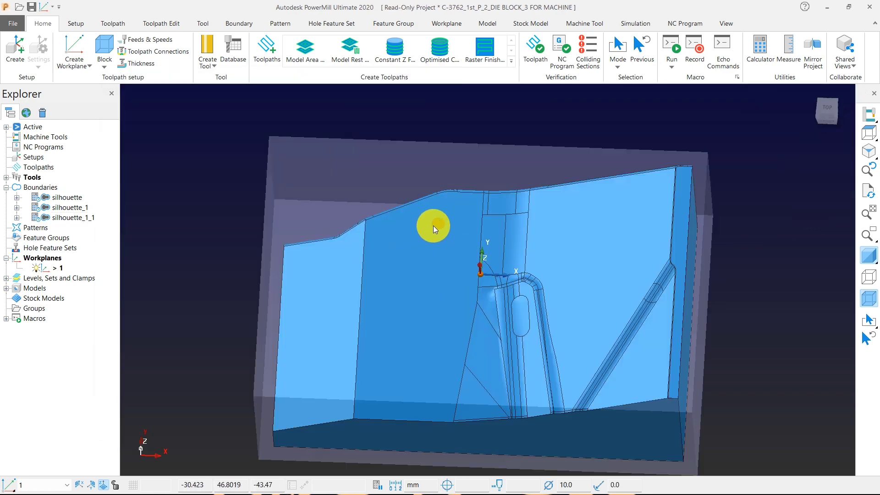
pyautogui.scroll(-3, 433, 225)
pyautogui.moveTo(480, 378); pyautogui.dragTo(574, 317, button='middle')
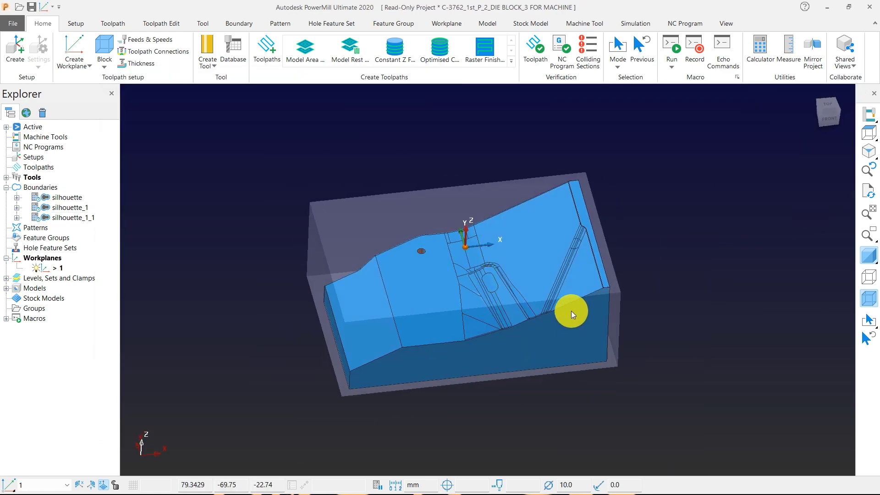
pyautogui.scroll(4, 591, 288)
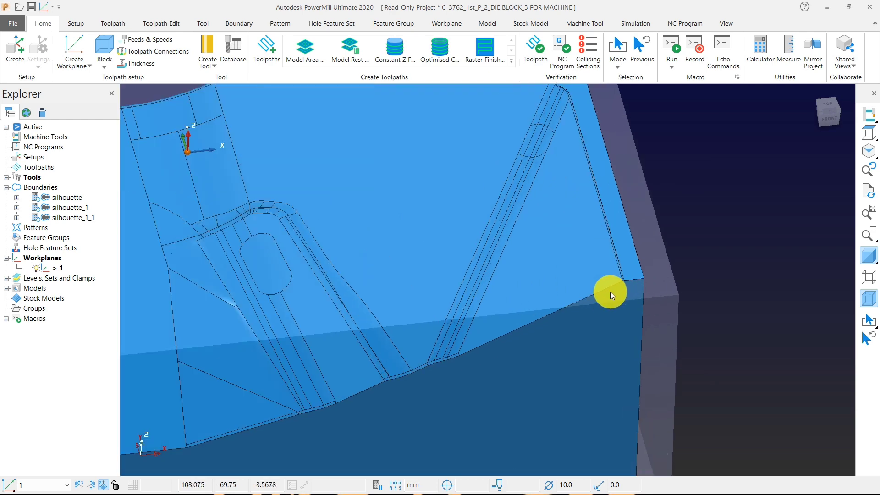
pyautogui.scroll(-3, 656, 296)
pyautogui.moveTo(580, 364); pyautogui.dragTo(675, 258, button='middle')
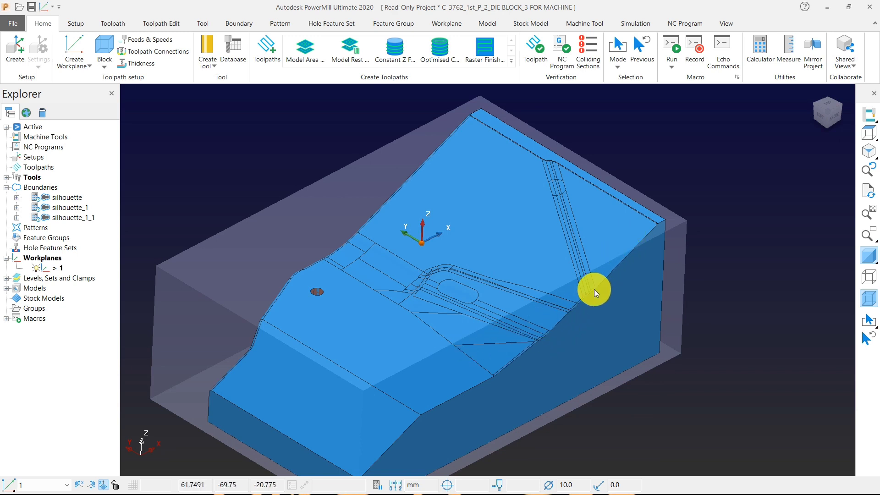
pyautogui.scroll(-1, 491, 230)
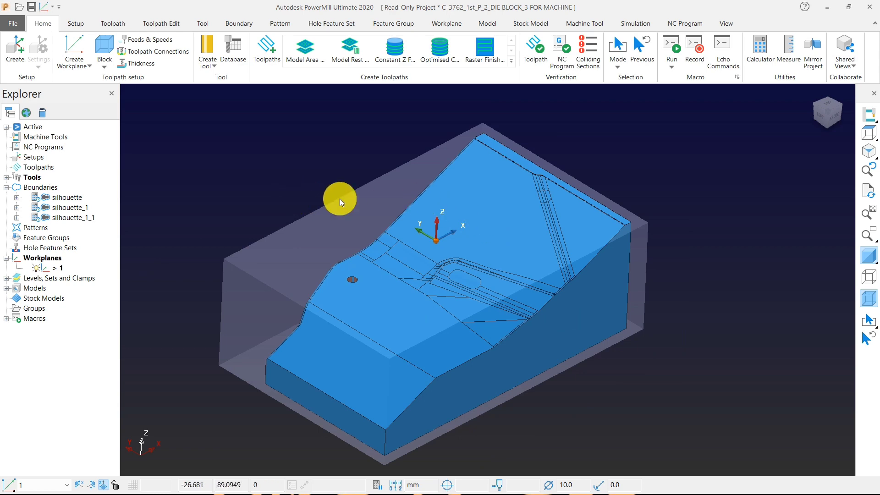
pyautogui.click(868, 132)
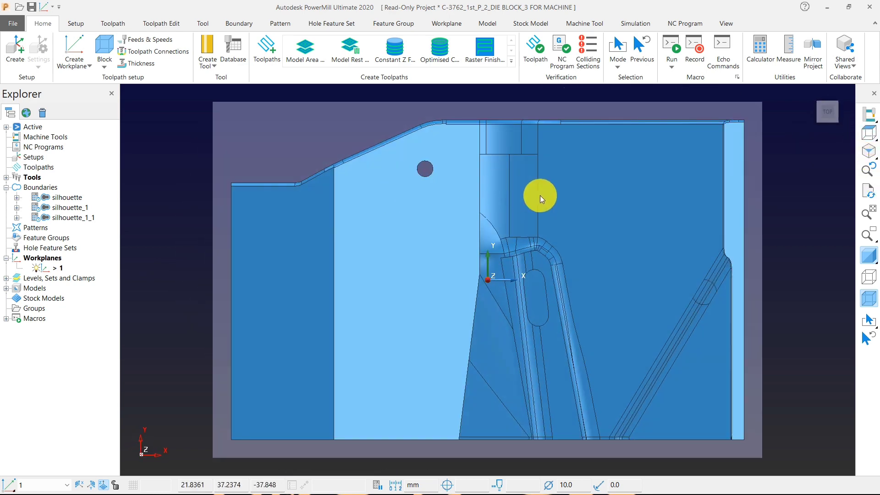
pyautogui.scroll(-3, 518, 202)
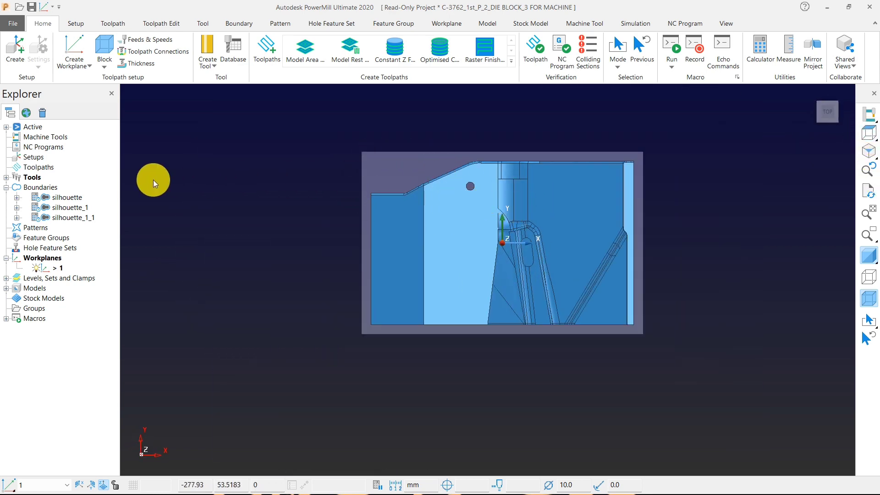
# - Create and calculate a new silhouette boundary named 1 with On Model enabled, tool 1 and a tolerance of 0.1
pyautogui.rightClick(42, 188)
pyautogui.moveTo(138, 250)
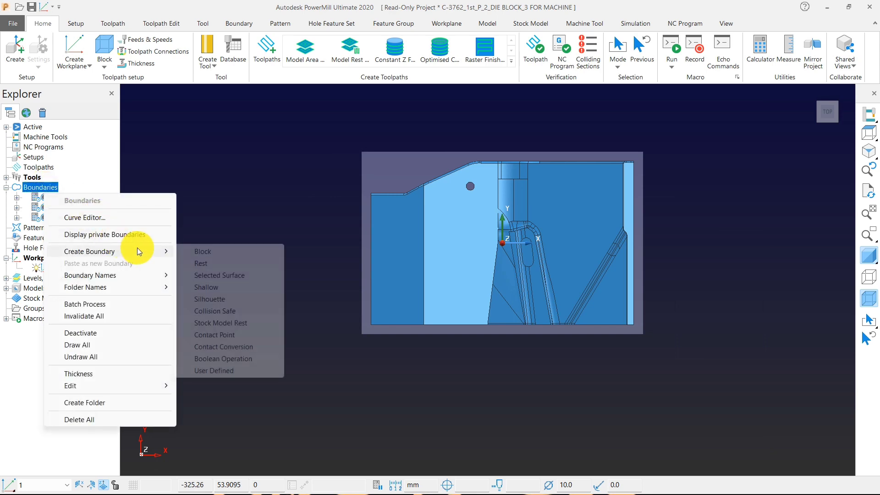
pyautogui.click(219, 298)
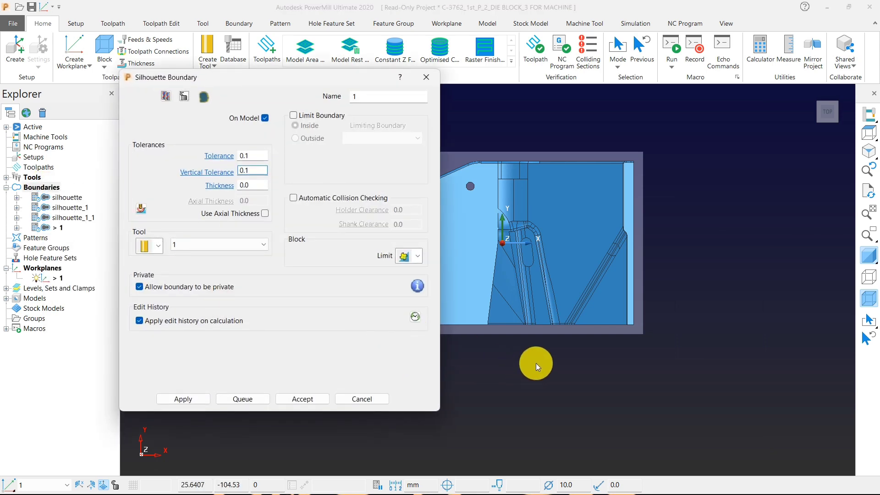
pyautogui.moveTo(570, 325); pyautogui.dragTo(628, 236, button='middle')
pyautogui.scroll(-3, 628, 233)
pyautogui.moveTo(287, 74); pyautogui.dragTo(184, 70)
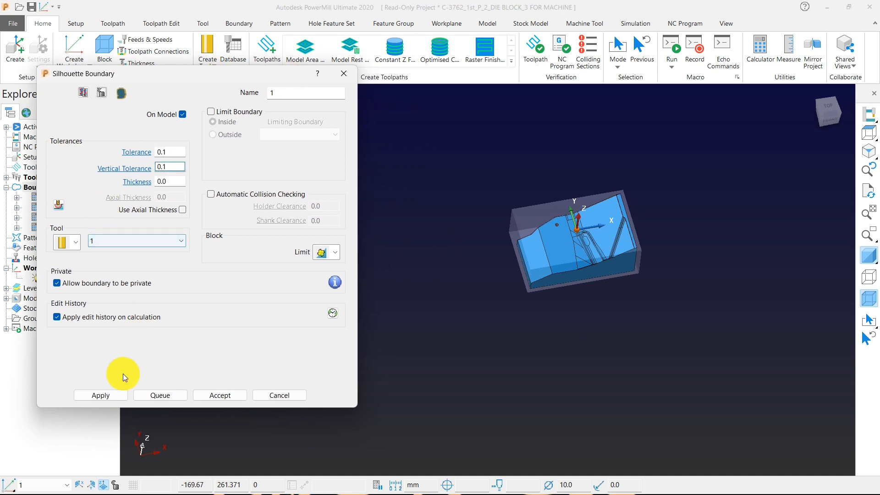
pyautogui.click(102, 392)
# - Check how silhouette boundary 1 follows the die block's outline from several angles and accept its settings
pyautogui.moveTo(483, 368); pyautogui.dragTo(526, 253, button='middle')
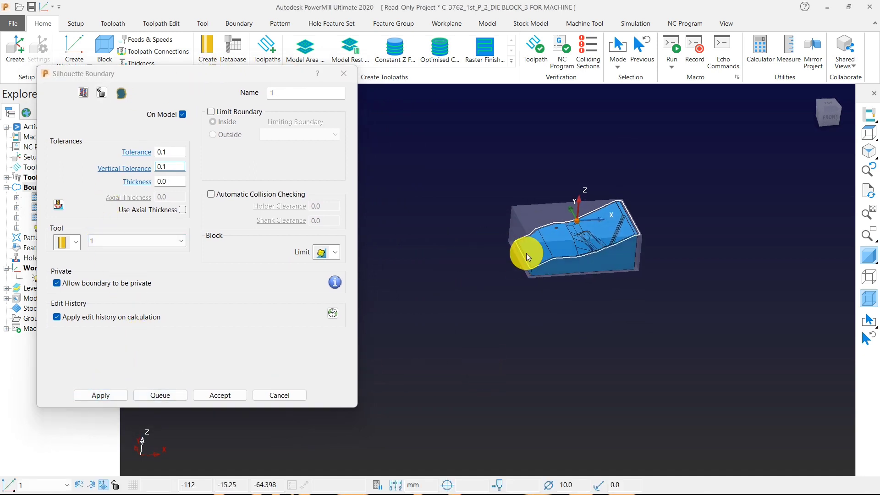
pyautogui.scroll(3, 527, 252)
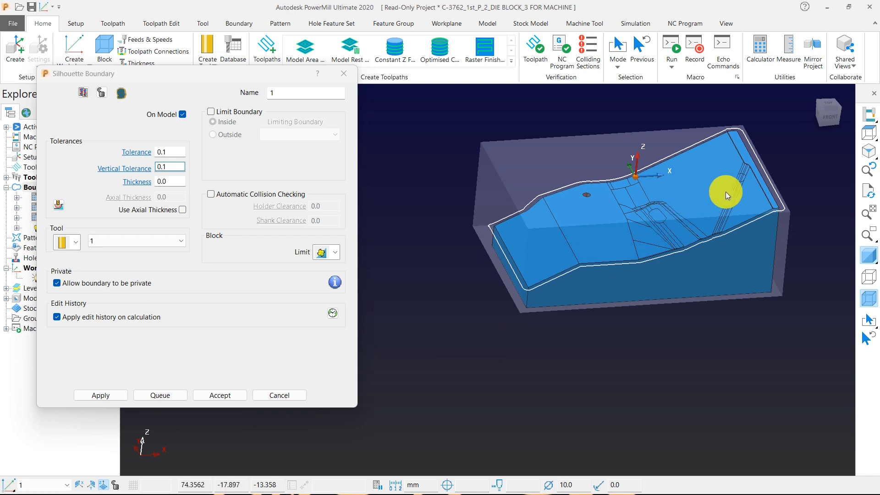
pyautogui.moveTo(484, 237); pyautogui.dragTo(647, 161, button='middle')
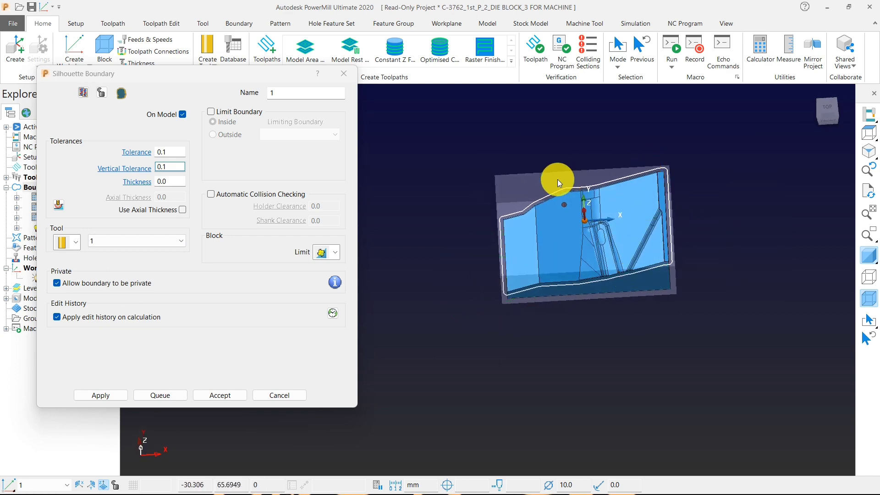
pyautogui.moveTo(557, 180); pyautogui.dragTo(590, 252, button='middle')
pyautogui.scroll(4, 551, 228)
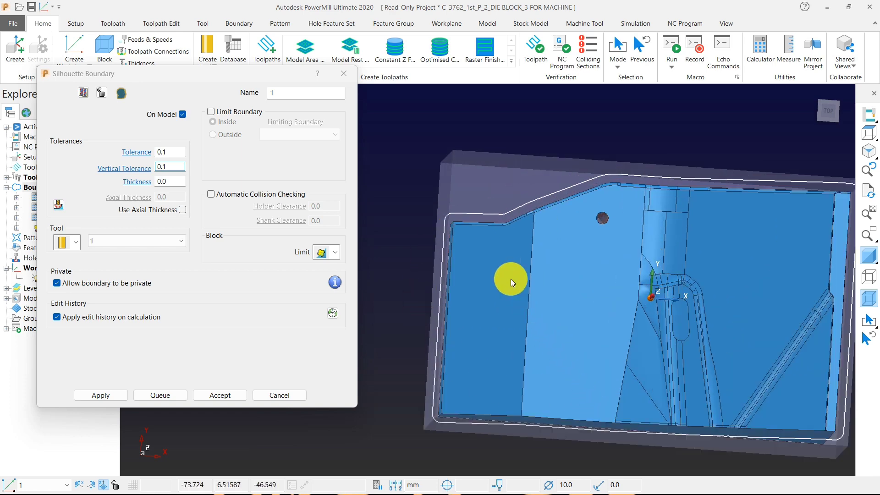
pyautogui.moveTo(608, 375); pyautogui.dragTo(479, 302, button='middle')
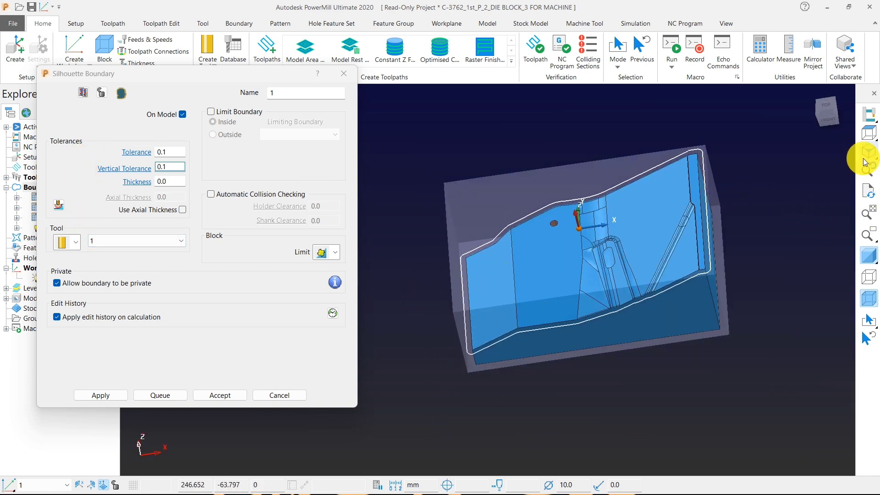
pyautogui.click(209, 395)
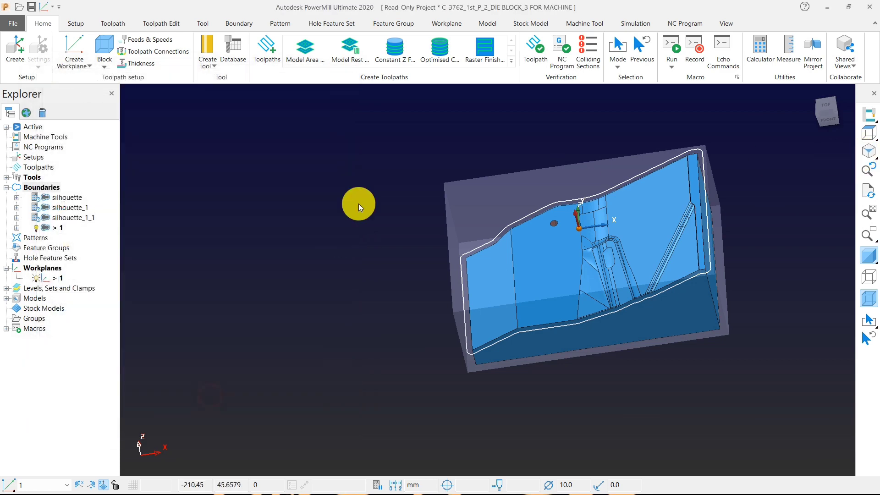
# - Calculate a Constant Z finishing toolpath limited by boundary 1 with Keep outside trimming and close its settings
pyautogui.click(390, 64)
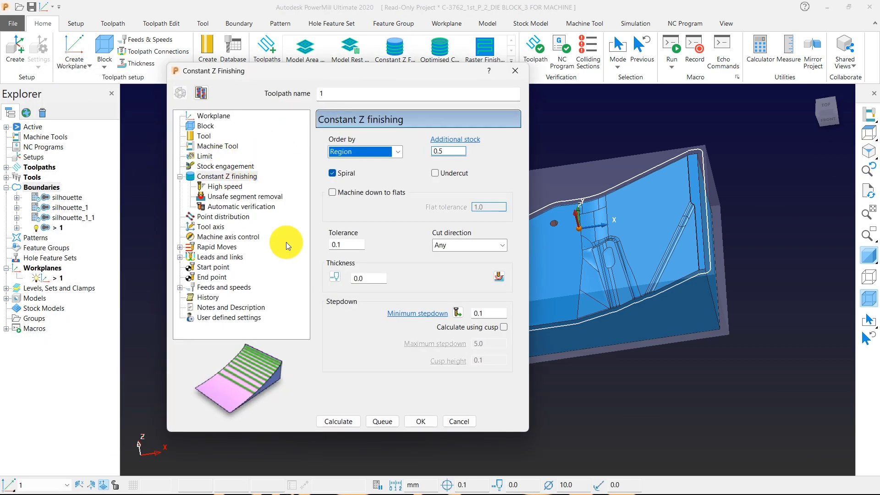
pyautogui.click(204, 156)
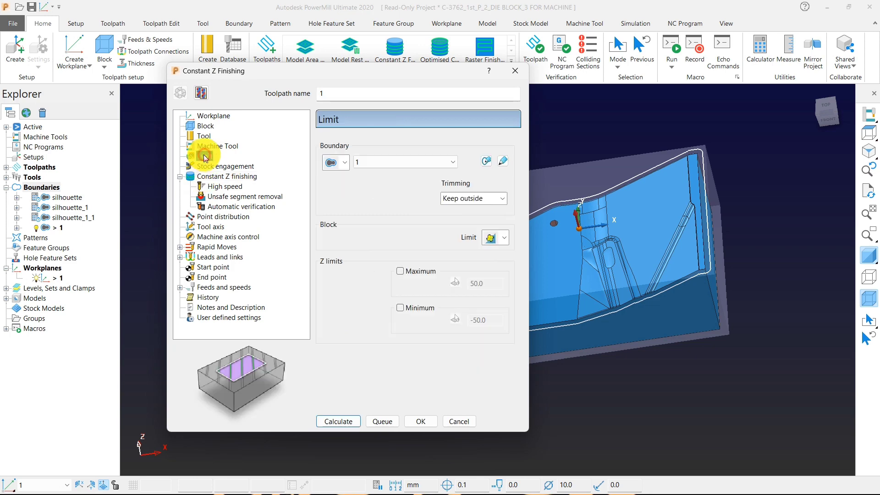
pyautogui.click(338, 420)
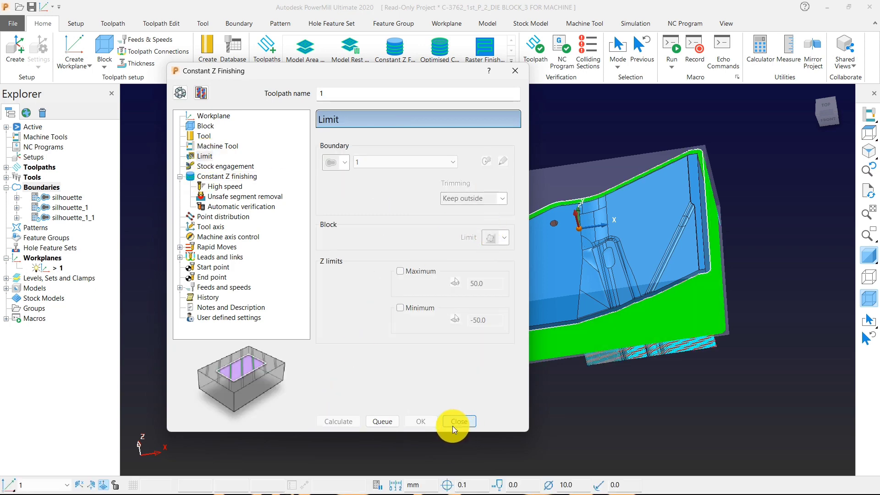
pyautogui.click(456, 421)
# - Set the toolpath's safe area to workplane 1, calculate its rapid and plunge heights, and apply the safe area
pyautogui.scroll(5, 614, 357)
pyautogui.scroll(6, 481, 270)
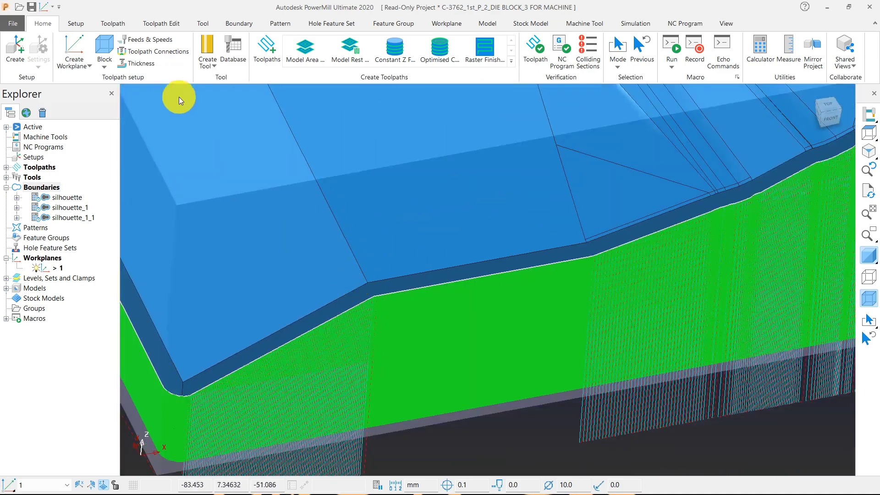
pyautogui.click(158, 51)
pyautogui.click(156, 139)
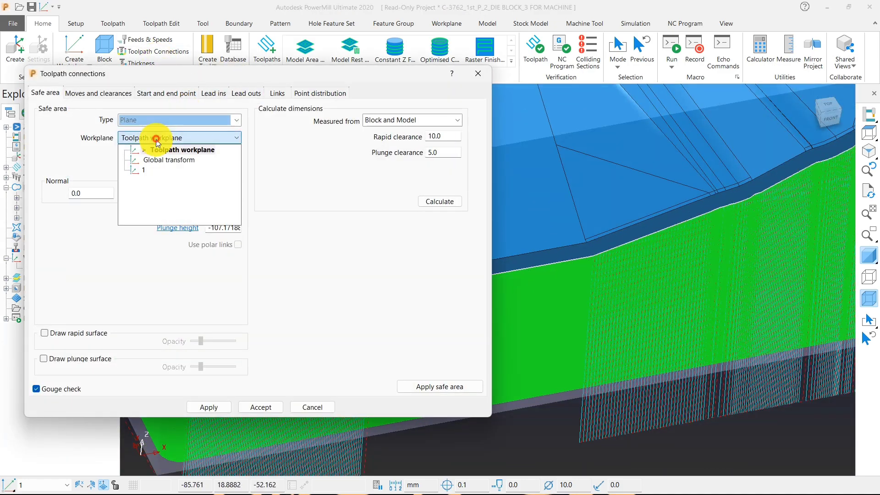
pyautogui.click(139, 170)
pyautogui.click(431, 203)
pyautogui.click(431, 388)
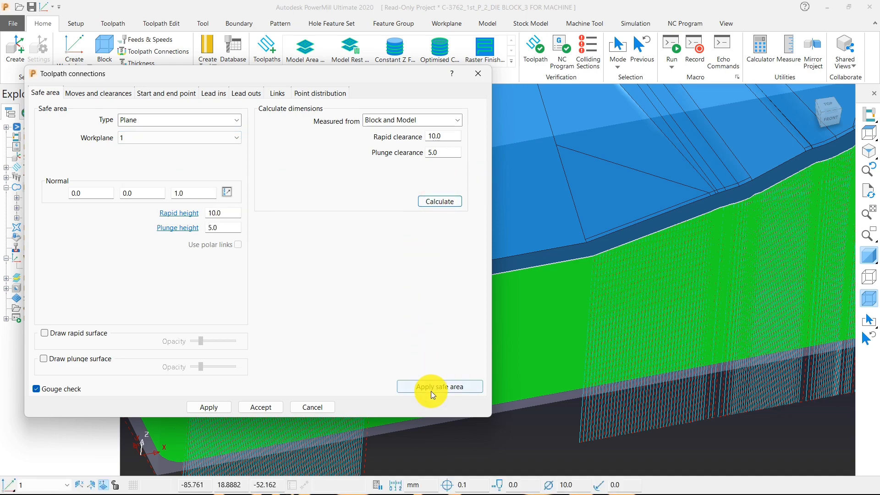
pyautogui.click(207, 408)
pyautogui.click(261, 405)
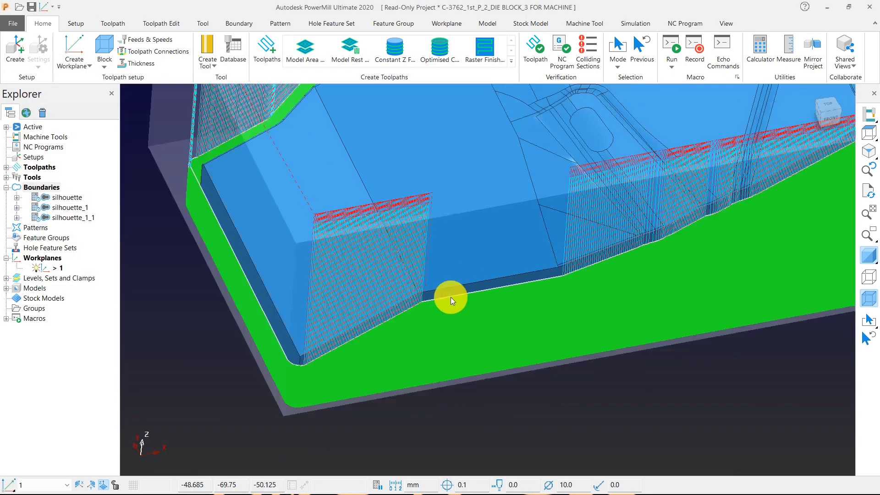
# - Set the toolpath links to Stepdown as first choice and Skim as second choice and default, and apply them
pyautogui.click(155, 51)
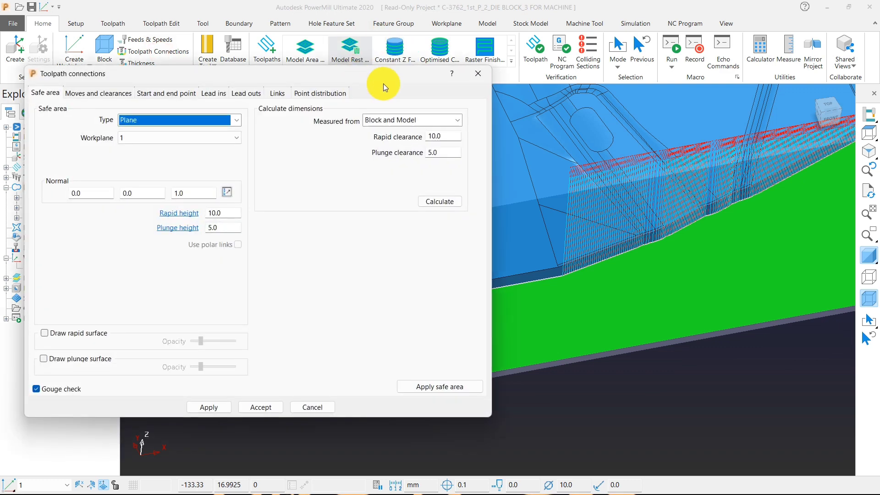
pyautogui.click(277, 93)
pyautogui.click(114, 120)
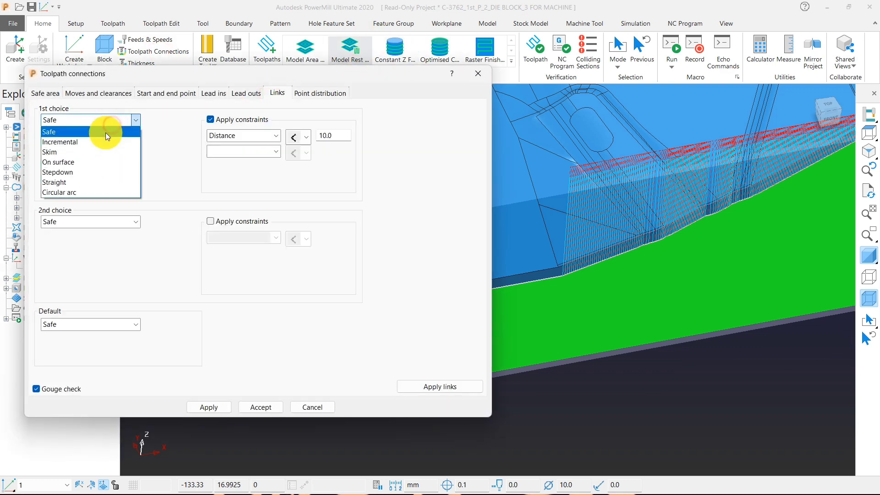
pyautogui.click(75, 172)
pyautogui.click(88, 222)
pyautogui.click(72, 254)
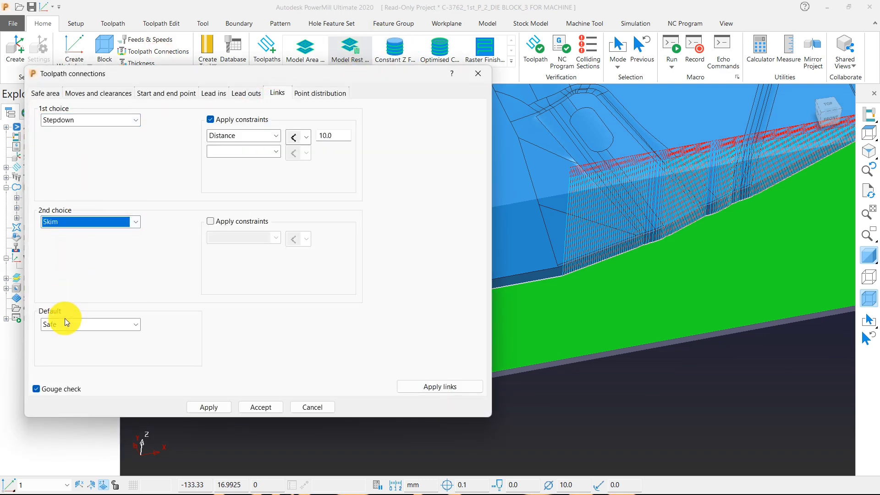
pyautogui.click(63, 324)
pyautogui.click(55, 356)
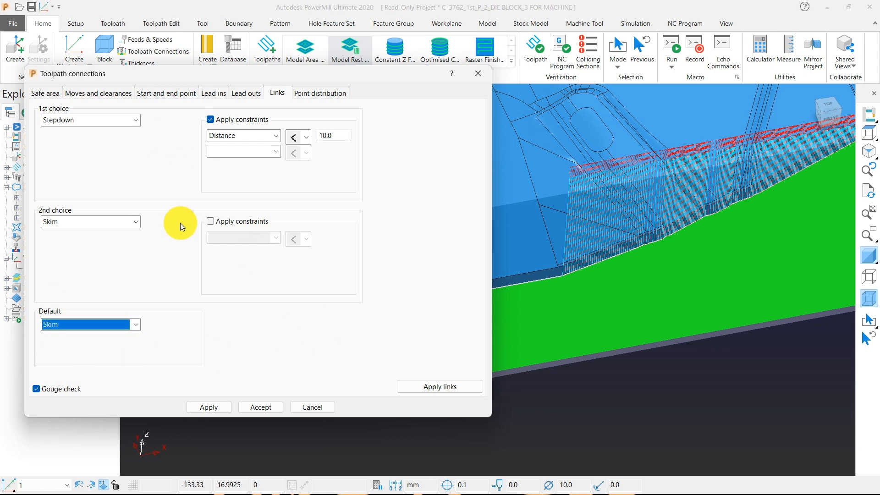
pyautogui.click(427, 387)
pyautogui.click(198, 406)
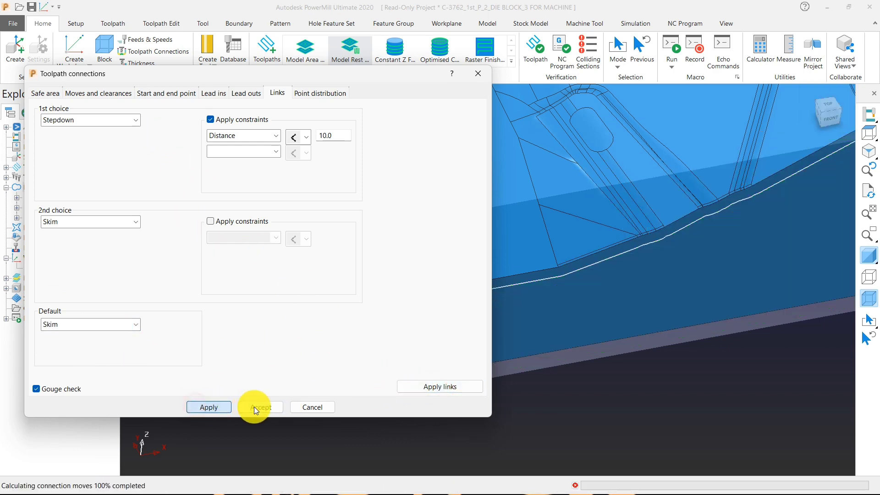
pyautogui.click(254, 406)
# - Examine the Constant Z toolpath on the die block's side walls and where it is trimmed along the silhouette boundary
pyautogui.scroll(-5, 367, 322)
pyautogui.moveTo(369, 325); pyautogui.dragTo(490, 304, button='middle')
pyautogui.scroll(7, 369, 316)
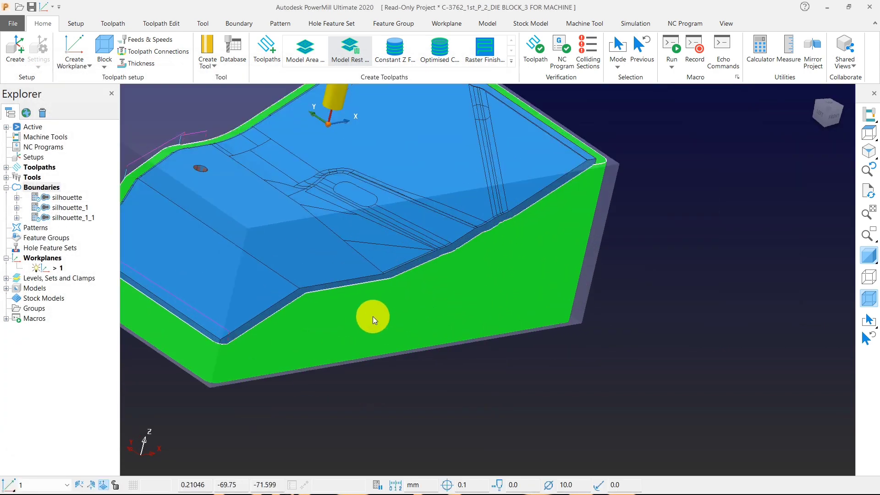
pyautogui.scroll(-3, 317, 308)
pyautogui.scroll(6, 580, 150)
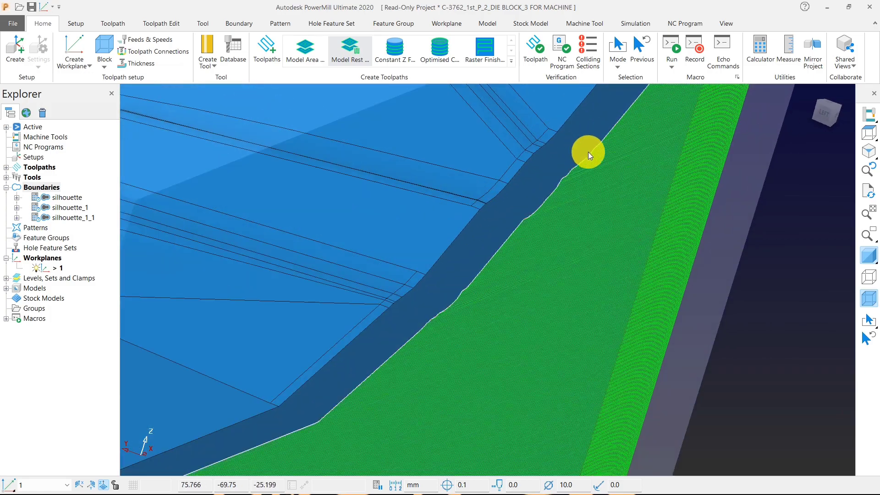
pyautogui.scroll(-6, 590, 154)
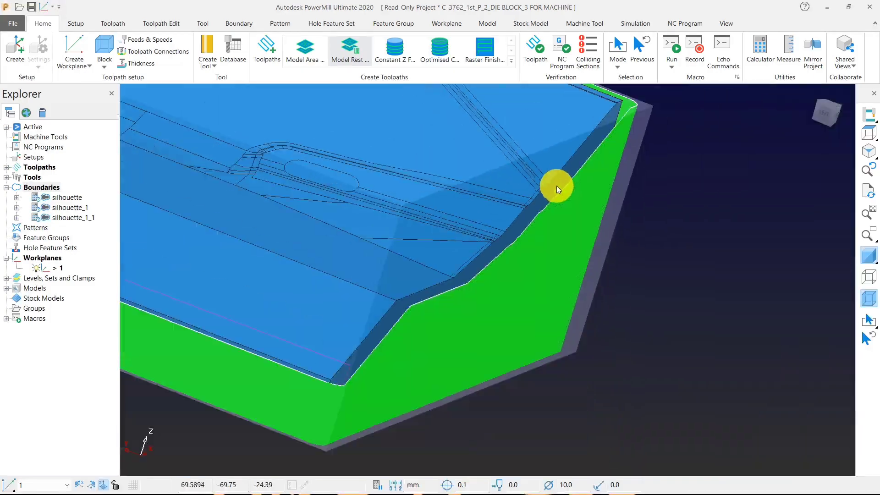
pyautogui.moveTo(556, 185); pyautogui.dragTo(484, 238, button='middle')
pyautogui.scroll(-3, 483, 239)
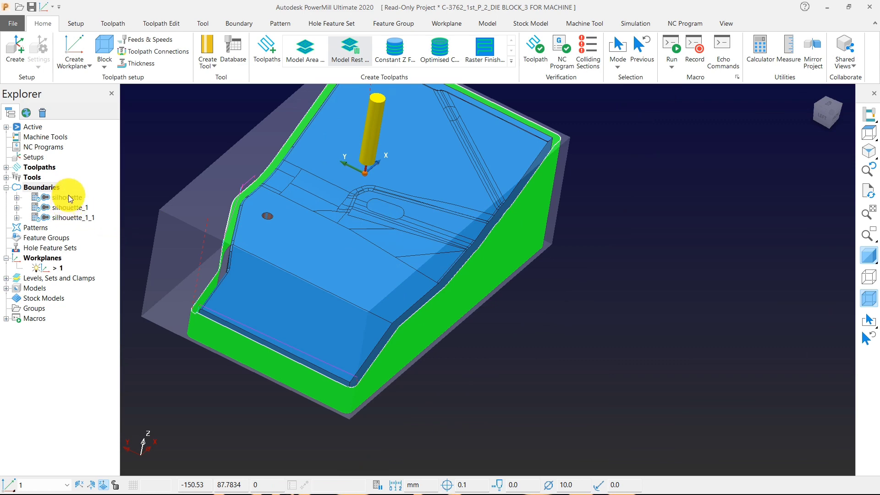
pyautogui.moveTo(436, 304); pyautogui.dragTo(442, 334, button='middle')
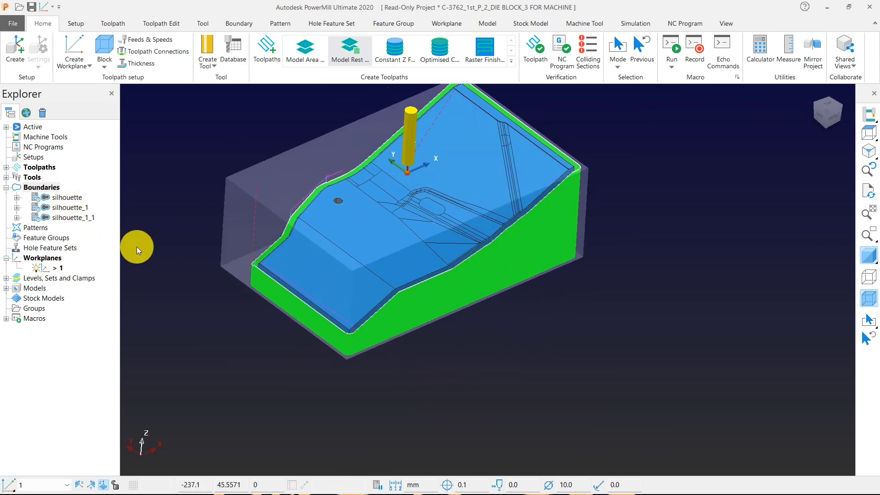
# - Create a new Silhouette boundary for the die block
pyautogui.rightClick(54, 188)
pyautogui.moveTo(137, 250)
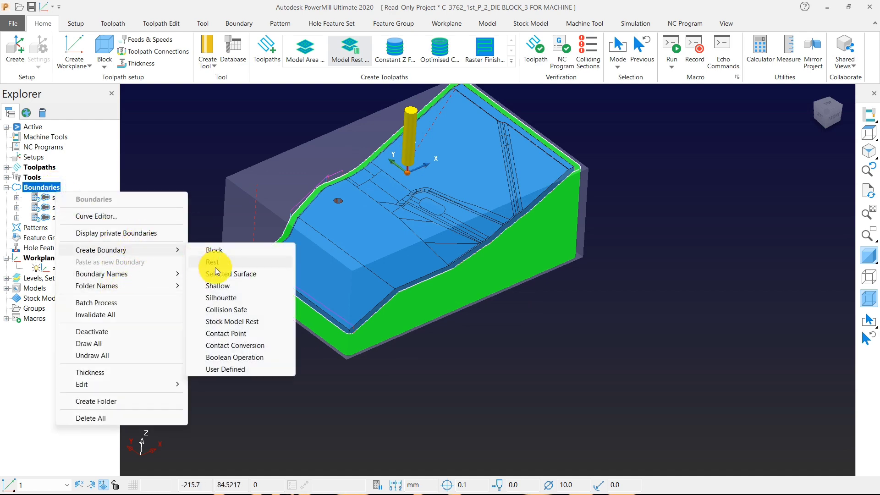
pyautogui.click(221, 298)
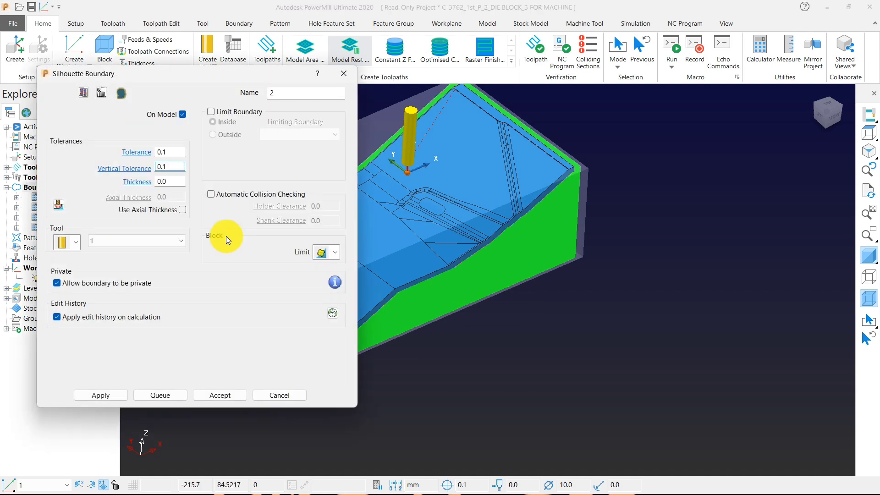
pyautogui.scroll(-4, 789, 274)
pyautogui.moveTo(617, 251); pyautogui.dragTo(628, 262, button='middle')
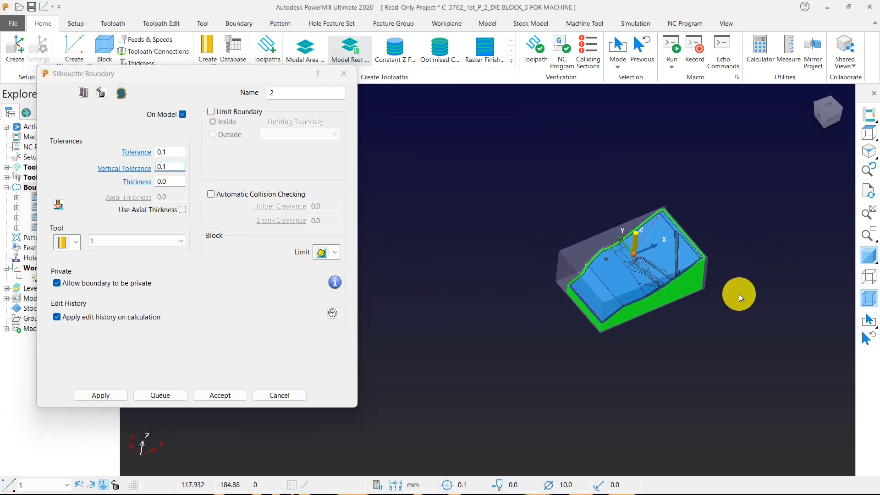
pyautogui.scroll(2, 739, 294)
pyautogui.scroll(3, 685, 235)
pyautogui.scroll(-3, 669, 281)
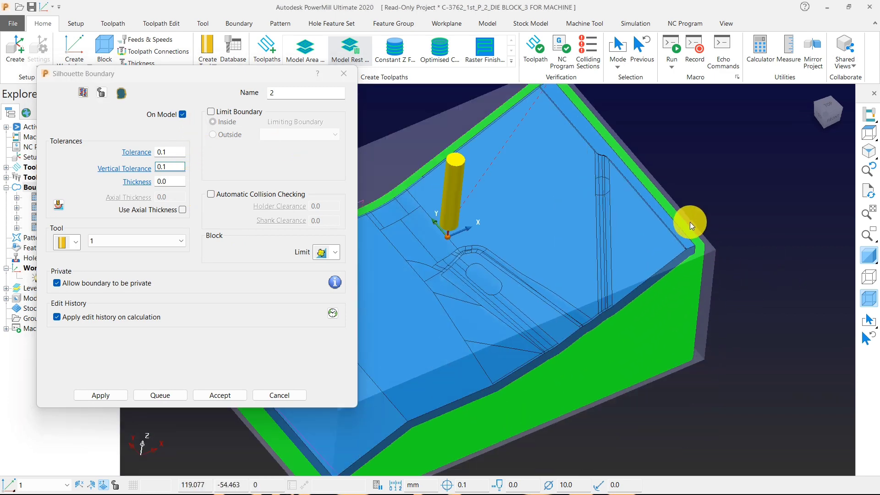
pyautogui.scroll(-2, 436, 133)
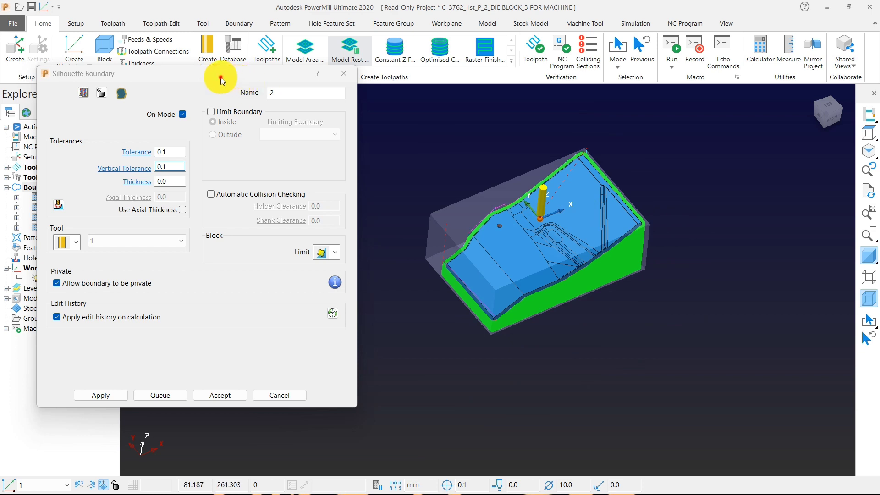
# - List the private boundaries in the explorer and draw boundary 1 on the die block
pyautogui.moveTo(224, 77); pyautogui.dragTo(353, 73)
pyautogui.rightClick(43, 187)
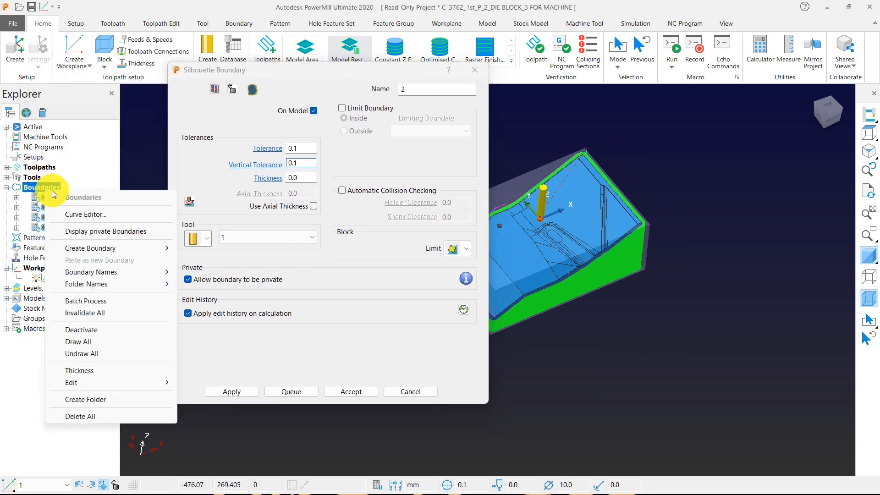
pyautogui.click(76, 232)
pyautogui.click(38, 229)
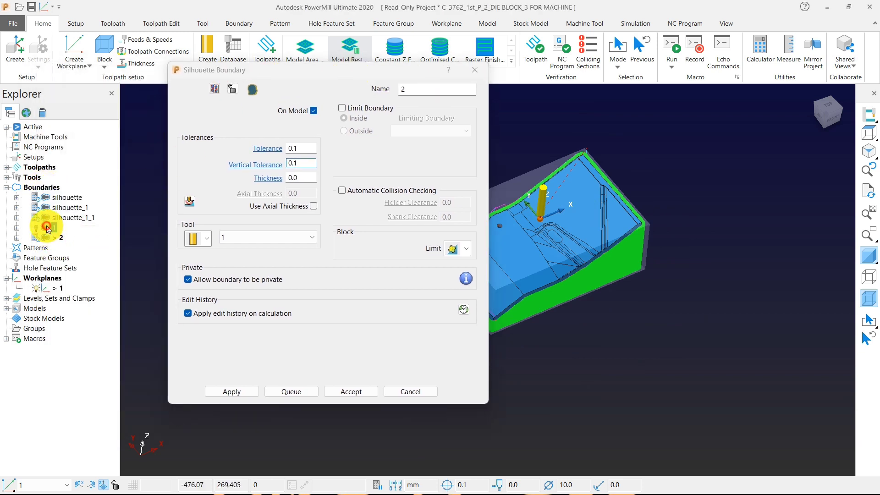
pyautogui.moveTo(583, 239); pyautogui.dragTo(521, 183, button='middle')
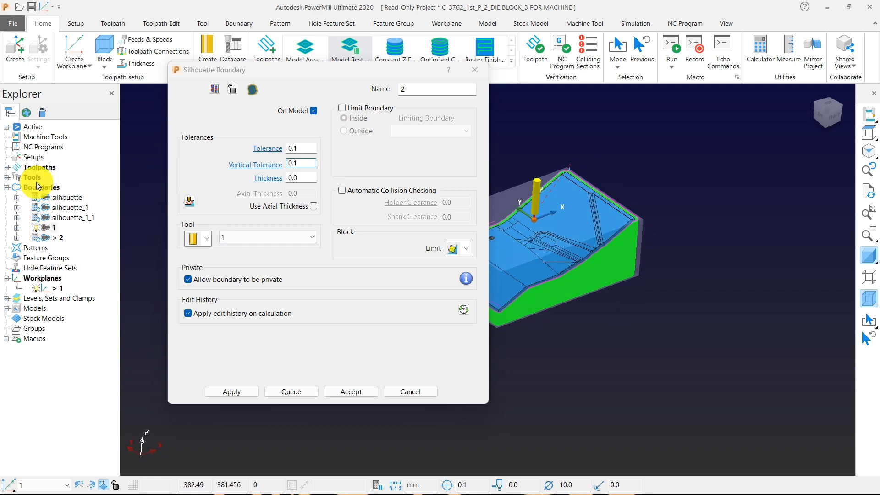
# - Hide Constant Z toolpath 1 so only the boundary is drawn on the die block
pyautogui.click(10, 167)
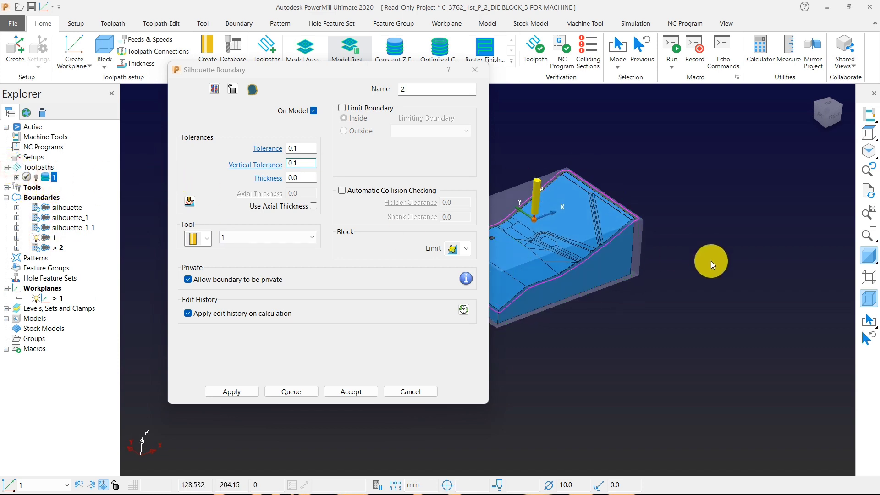
pyautogui.scroll(3, 617, 211)
pyautogui.scroll(-3, 681, 201)
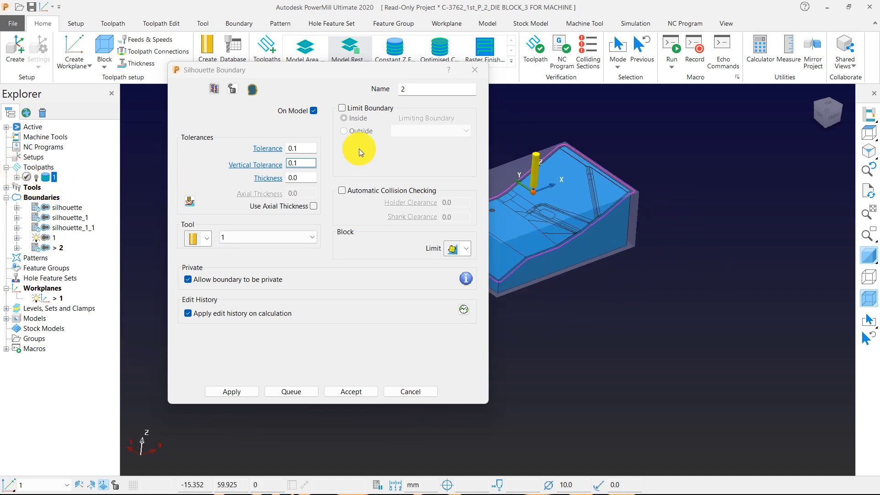
# - Turn off On Model for silhouette boundary 2 and calculate it
pyautogui.moveTo(266, 69); pyautogui.dragTo(165, 57)
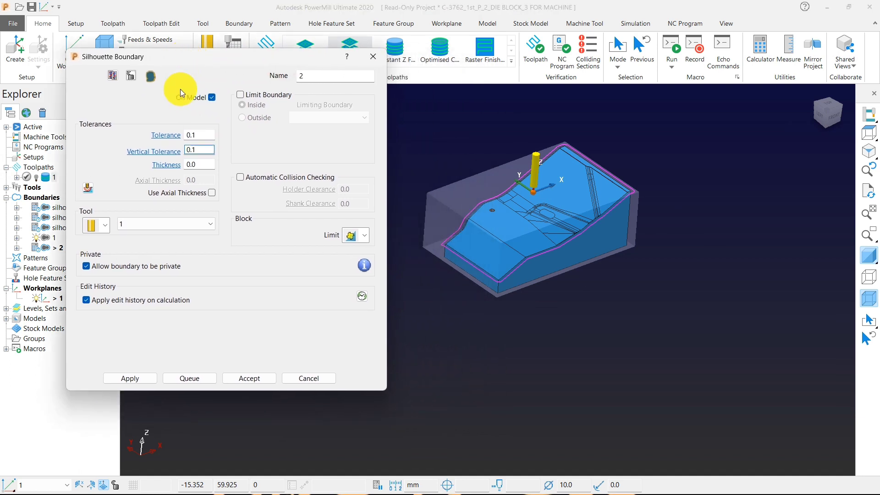
pyautogui.click(212, 98)
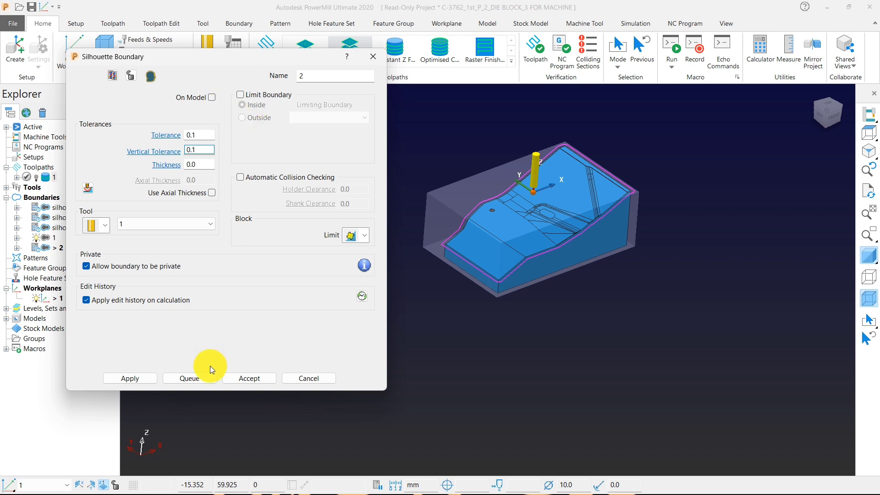
pyautogui.click(130, 378)
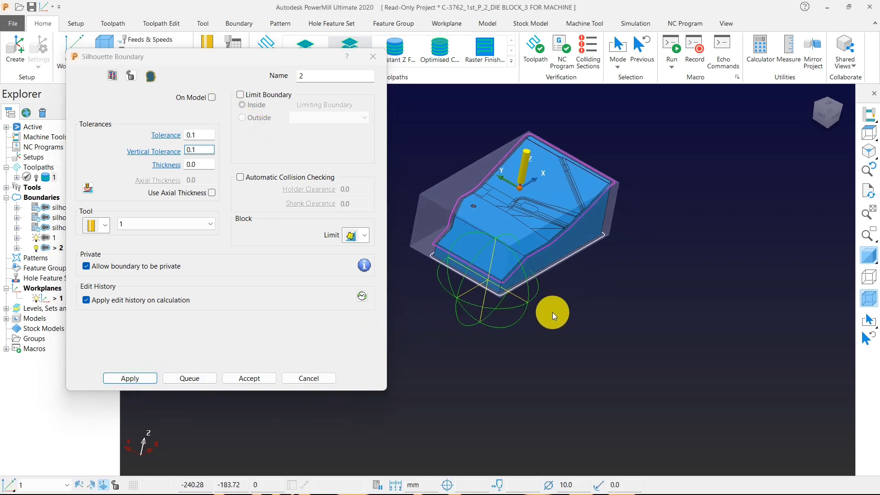
pyautogui.scroll(5, 552, 312)
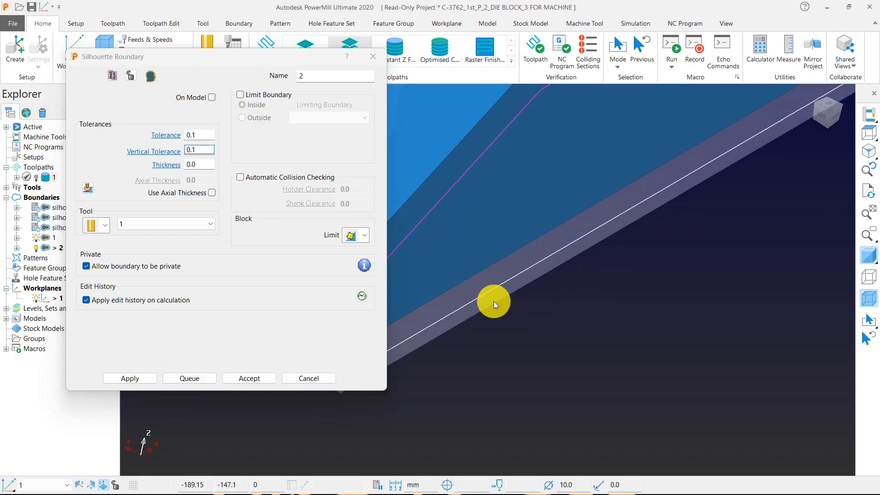
pyautogui.scroll(-5, 555, 248)
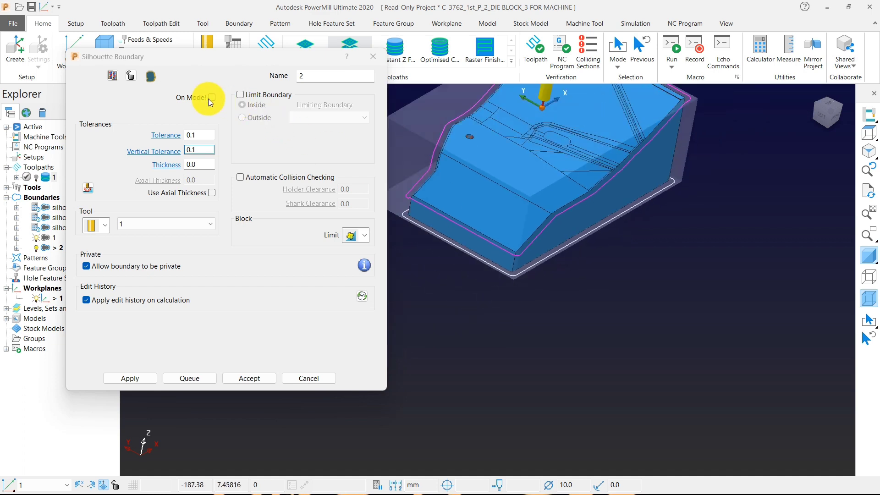
pyautogui.scroll(-5, 553, 123)
# - Turn off the model shading, hide boundary 1 so only boundary 2 is drawn, and select boundary 2's curve
pyautogui.click(868, 256)
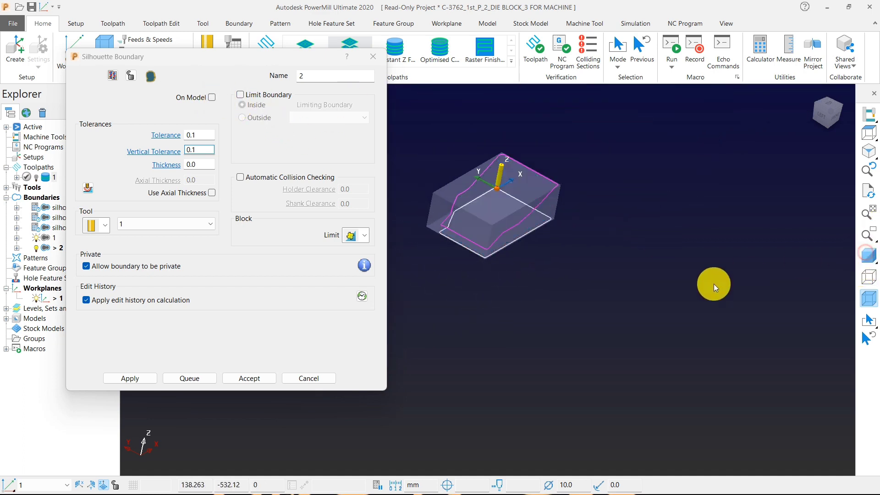
pyautogui.moveTo(526, 233); pyautogui.dragTo(465, 222, button='middle')
pyautogui.scroll(5, 571, 190)
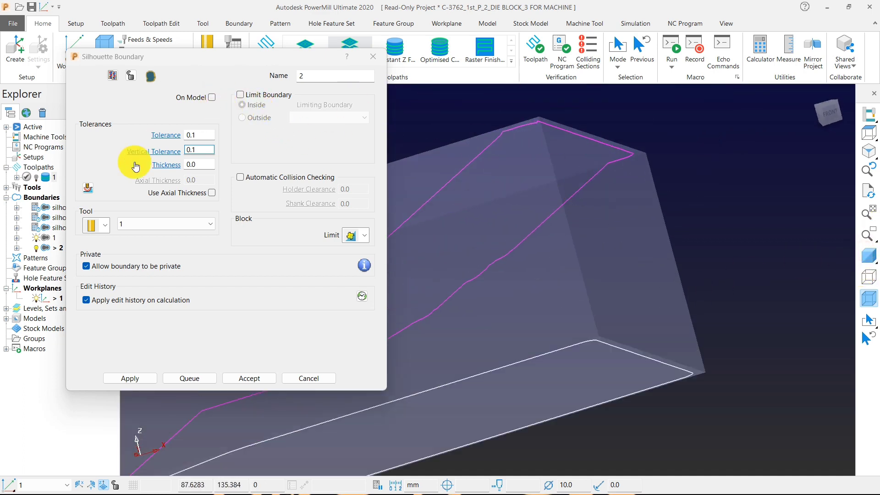
pyautogui.click(36, 247)
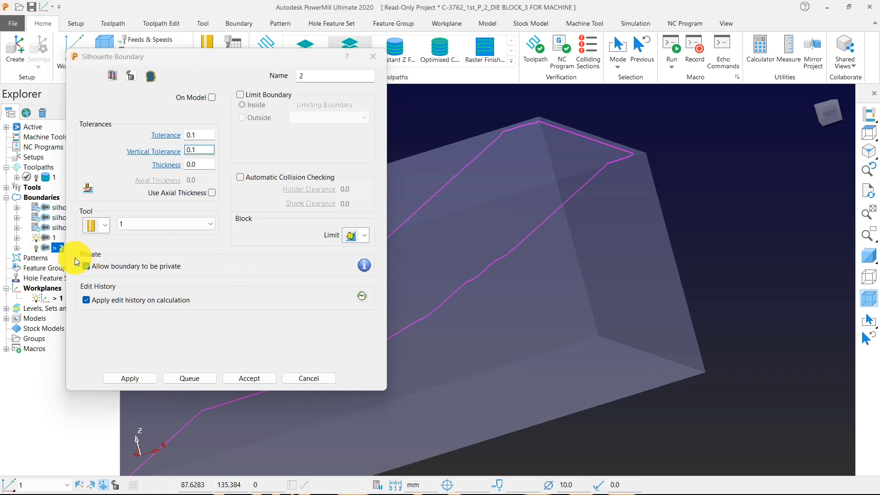
pyautogui.click(36, 247)
pyautogui.click(36, 238)
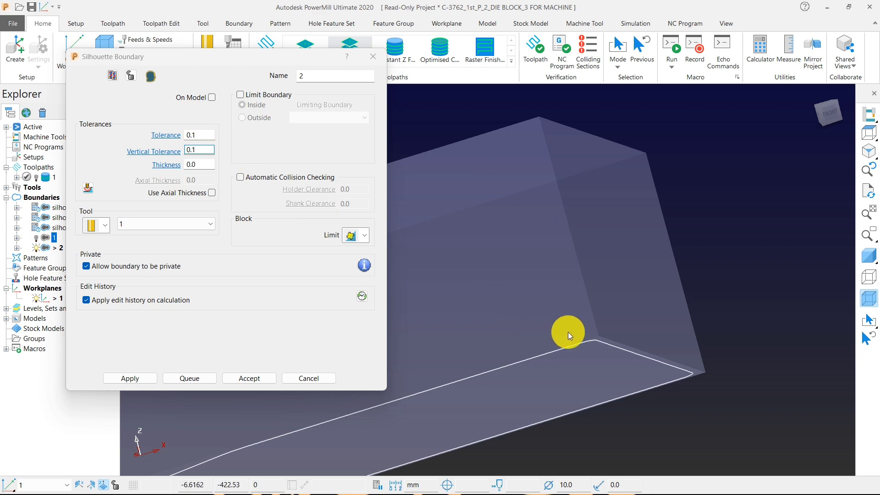
pyautogui.moveTo(571, 333); pyautogui.dragTo(705, 416)
pyautogui.scroll(-3, 696, 359)
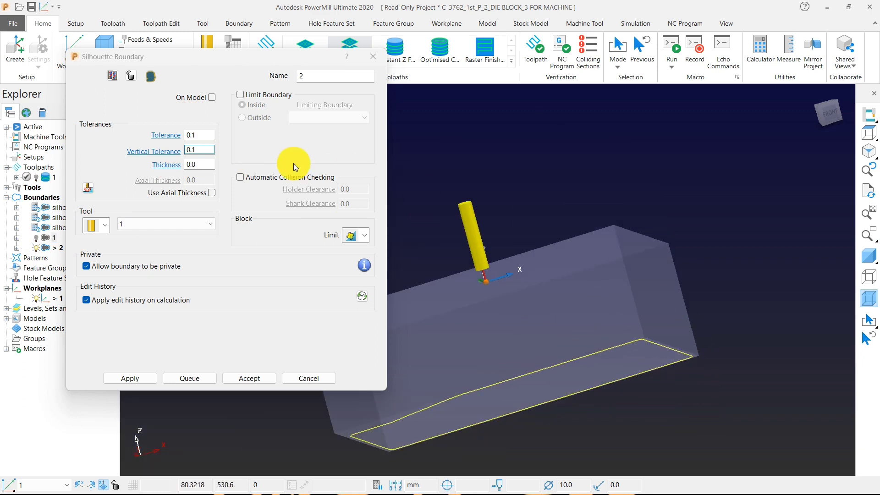
# - Examine boundary 2 around the die block's base from above, and again from the side with the model shading restored
pyautogui.click(868, 133)
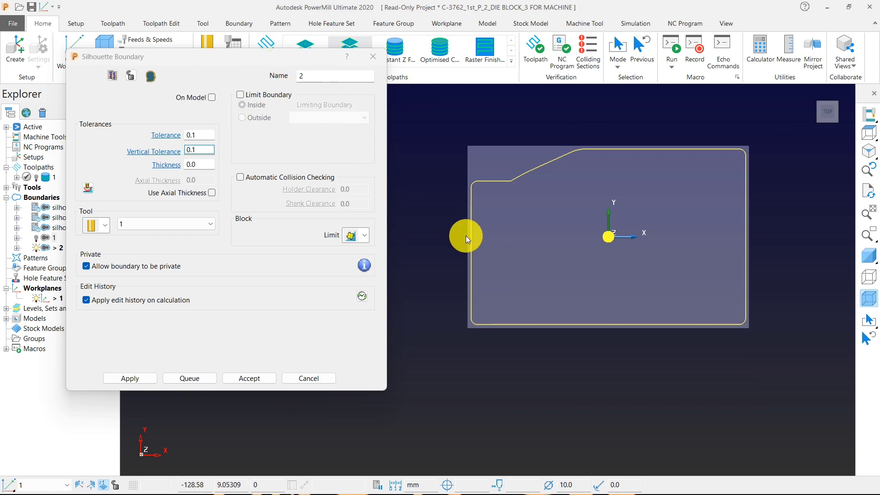
pyautogui.moveTo(465, 236); pyautogui.dragTo(518, 97, button='middle')
pyautogui.click(867, 251)
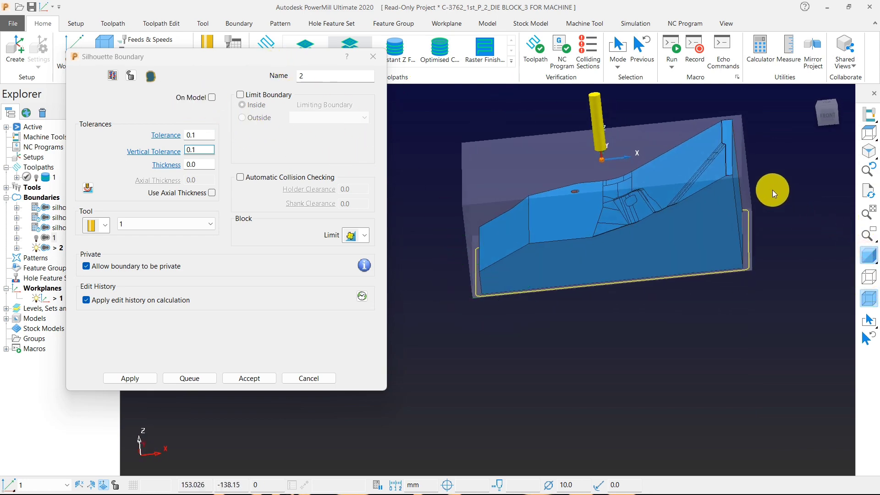
pyautogui.scroll(4, 733, 173)
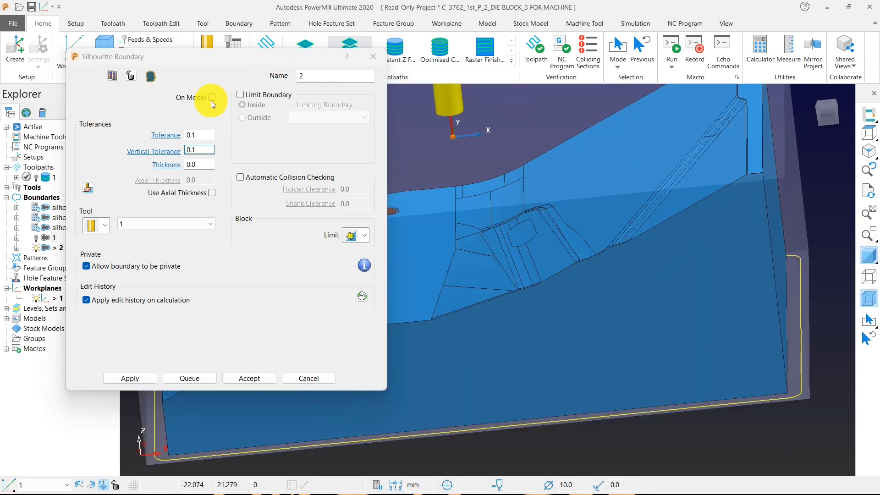
pyautogui.scroll(-4, 553, 336)
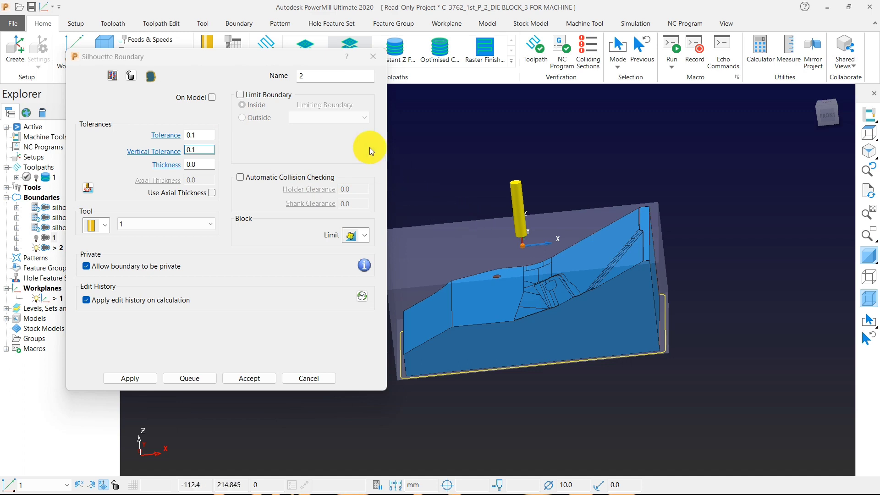
pyautogui.doubleClick(201, 135)
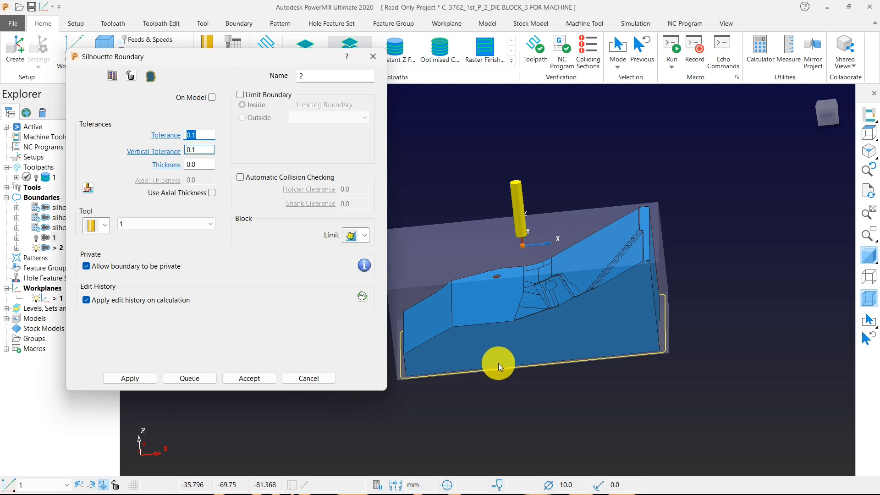
pyautogui.moveTo(498, 363); pyautogui.dragTo(624, 366, button='middle')
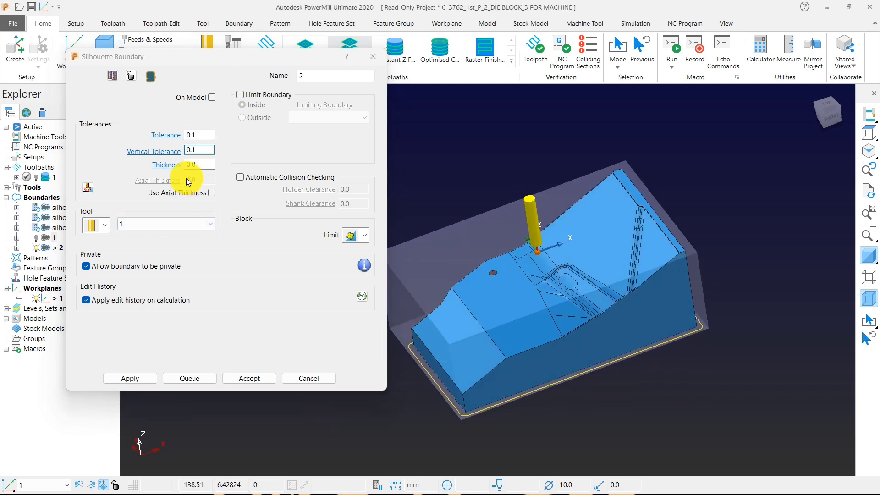
# - Enable Use Axial Thickness for boundary 2 and inspect the boundary around the die block from the top
pyautogui.click(211, 192)
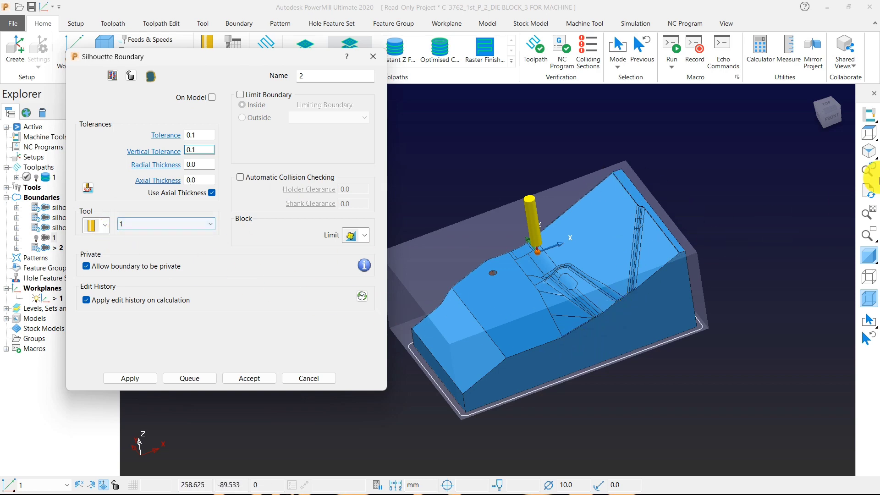
pyautogui.click(869, 134)
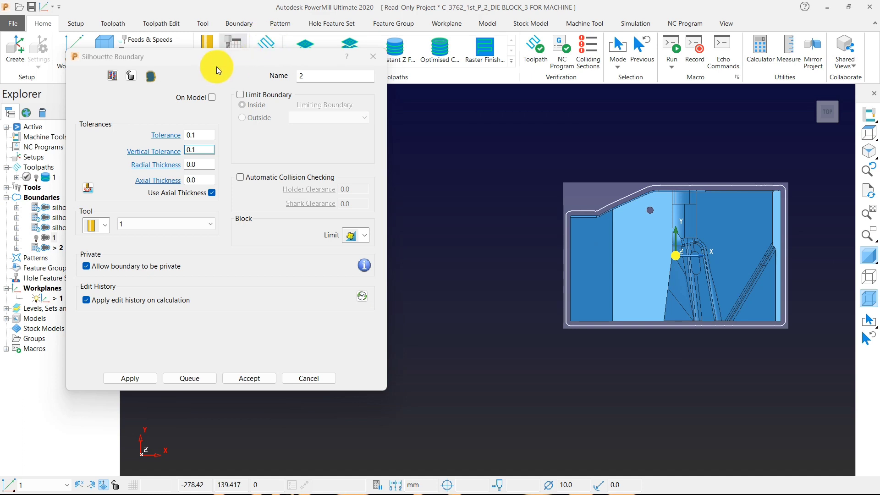
pyautogui.moveTo(175, 61); pyautogui.dragTo(114, 36)
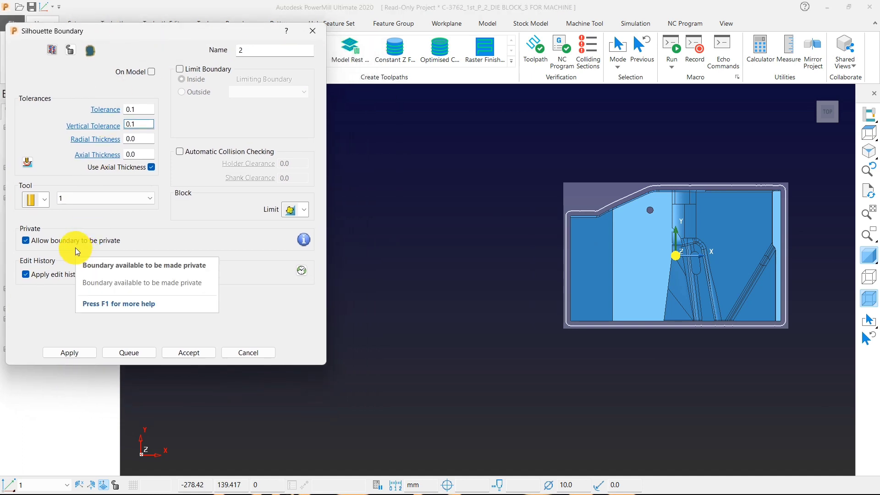
pyautogui.moveTo(183, 34); pyautogui.dragTo(246, 40)
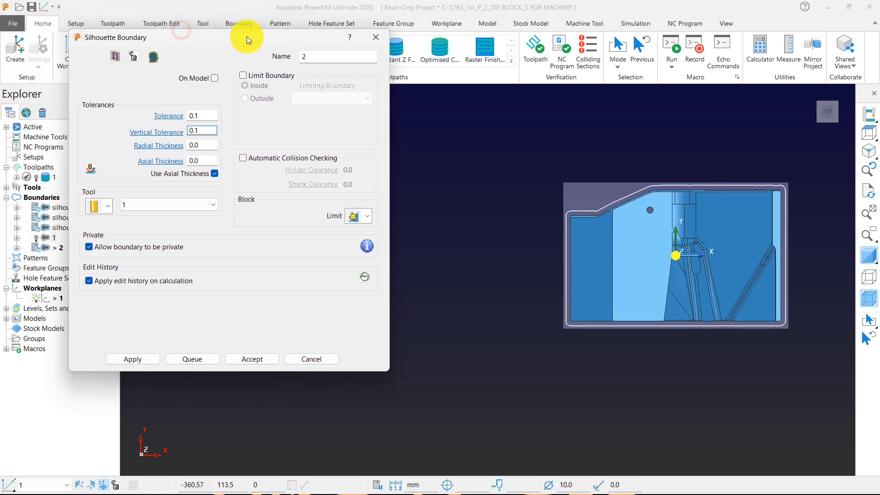
pyautogui.moveTo(552, 244); pyautogui.dragTo(542, 293, button='middle')
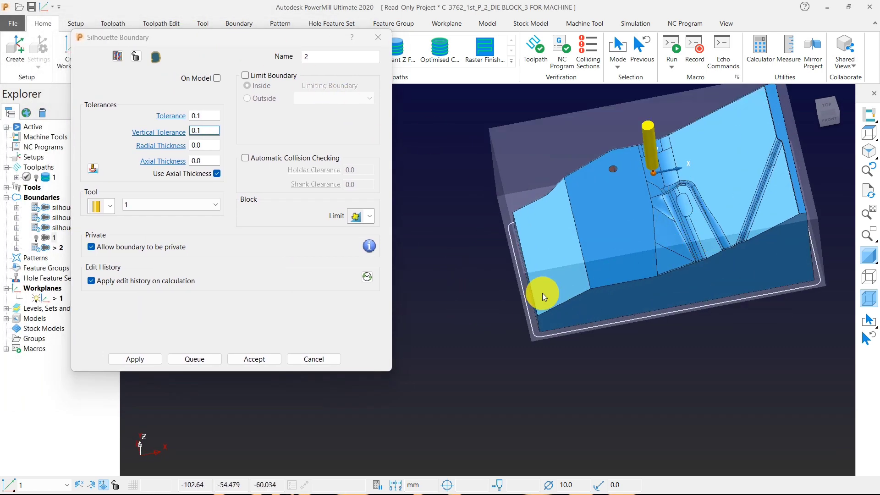
pyautogui.scroll(-5, 497, 248)
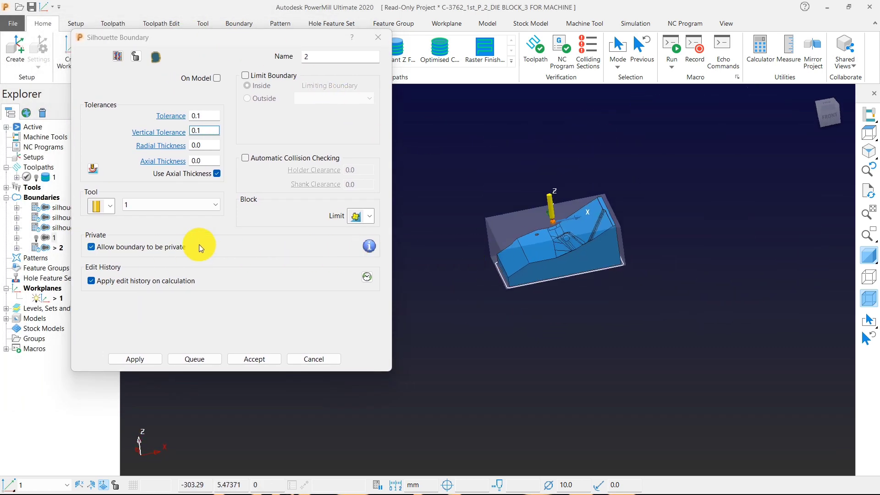
# - Turn off applying edit history on calculation, enable On Model, and calculate and accept boundary 2
pyautogui.click(98, 274)
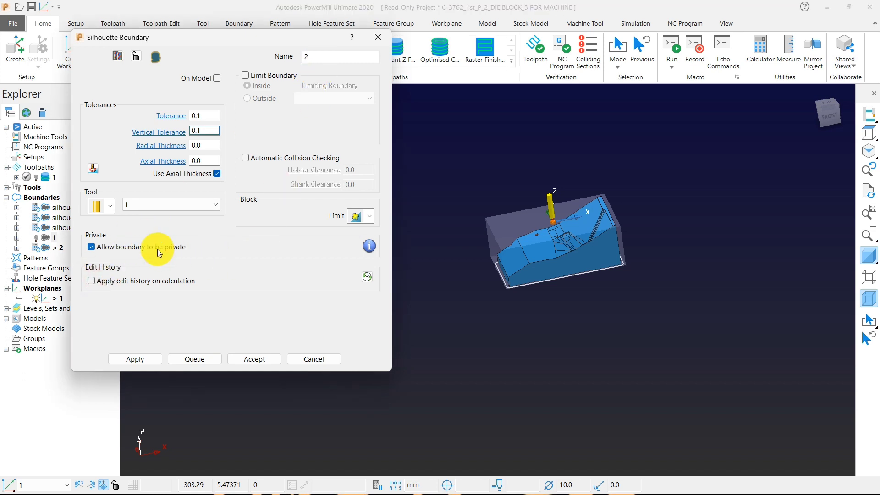
pyautogui.click(217, 79)
pyautogui.click(133, 359)
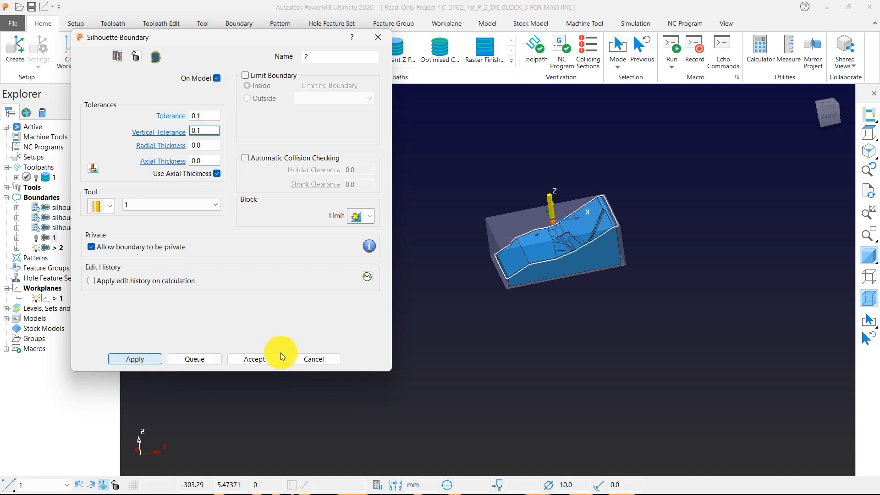
pyautogui.click(255, 357)
pyautogui.scroll(3, 632, 220)
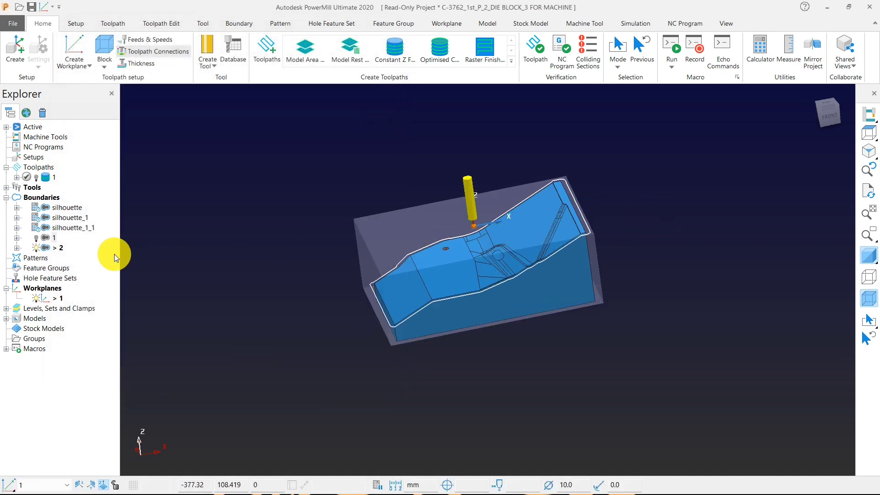
# - Create a Constant Z finishing toolpath limited by boundary 2, hide the private boundaries, calculate the toolpath and close its settings
pyautogui.click(384, 63)
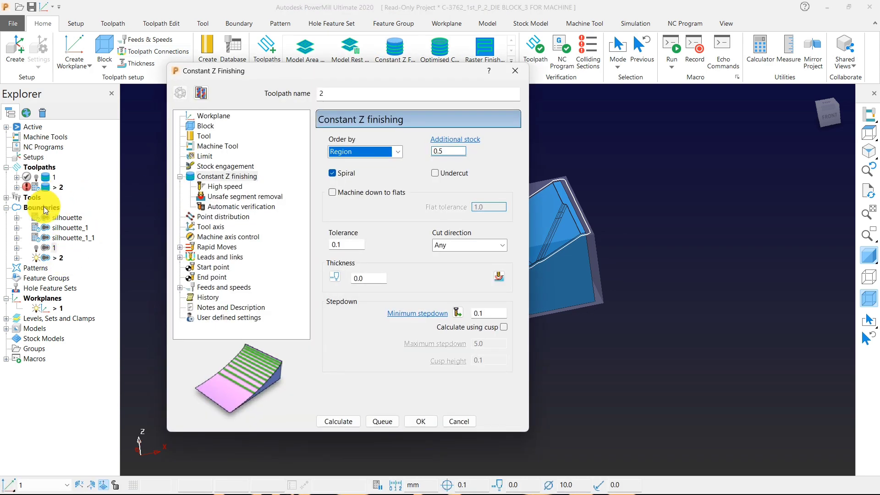
pyautogui.rightClick(42, 207)
pyautogui.click(66, 253)
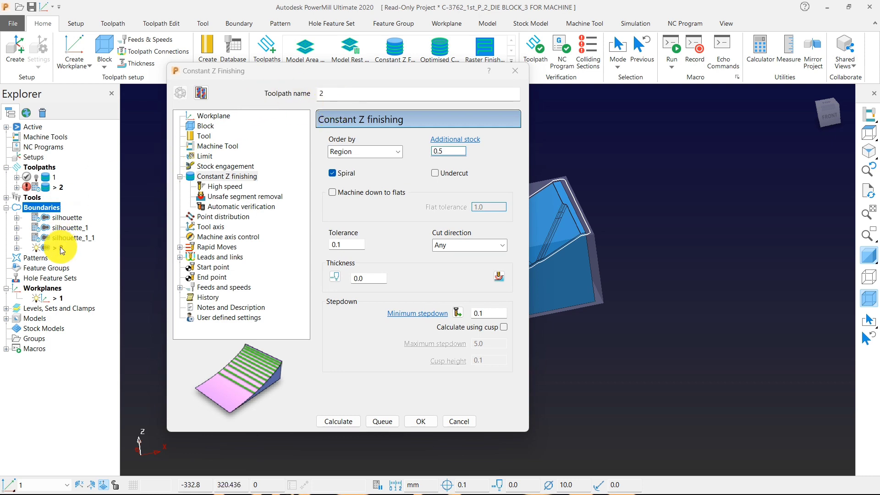
pyautogui.click(338, 422)
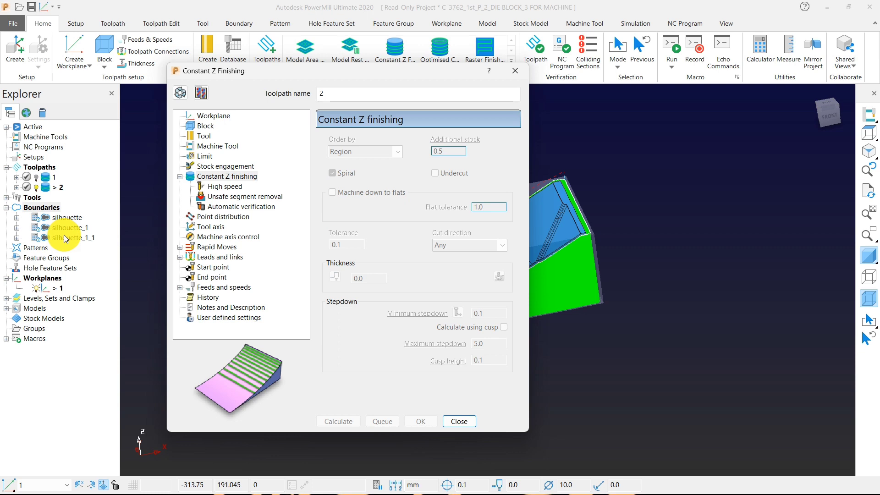
pyautogui.click(460, 421)
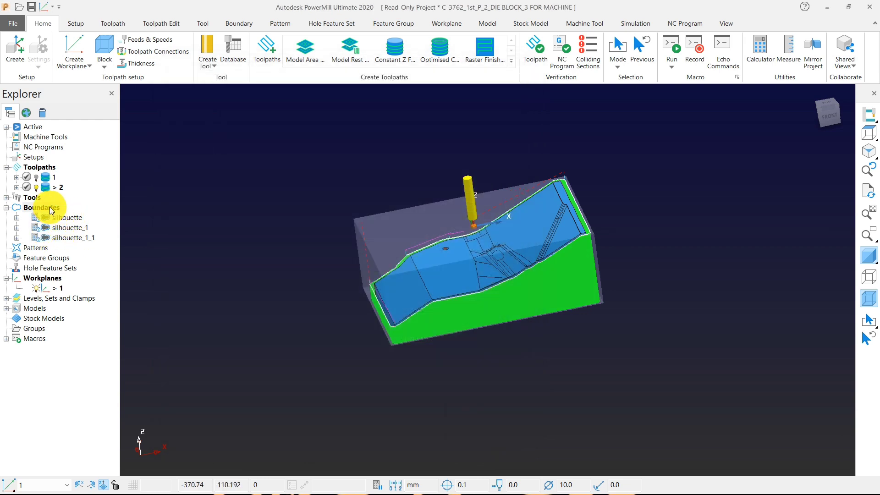
# - Display the private boundaries in the Explorer, and hide them again
pyautogui.rightClick(51, 208)
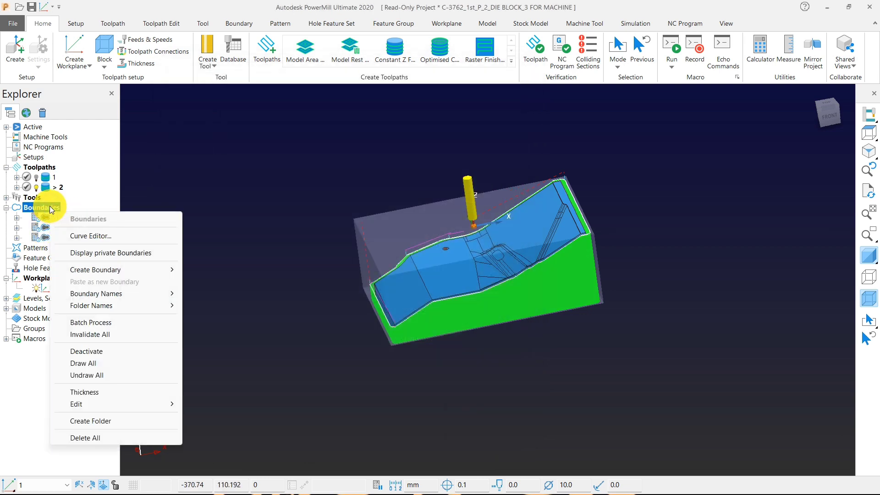
pyautogui.click(94, 255)
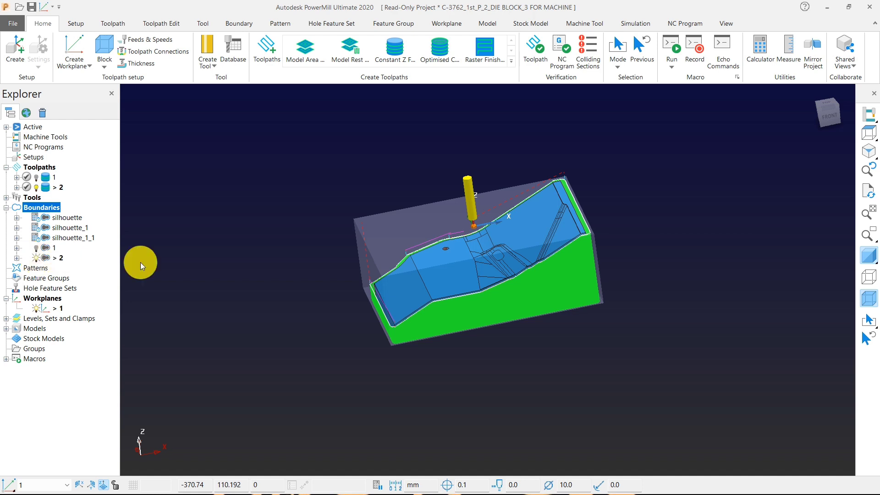
pyautogui.rightClick(43, 208)
pyautogui.click(256, 210)
pyautogui.rightClick(29, 209)
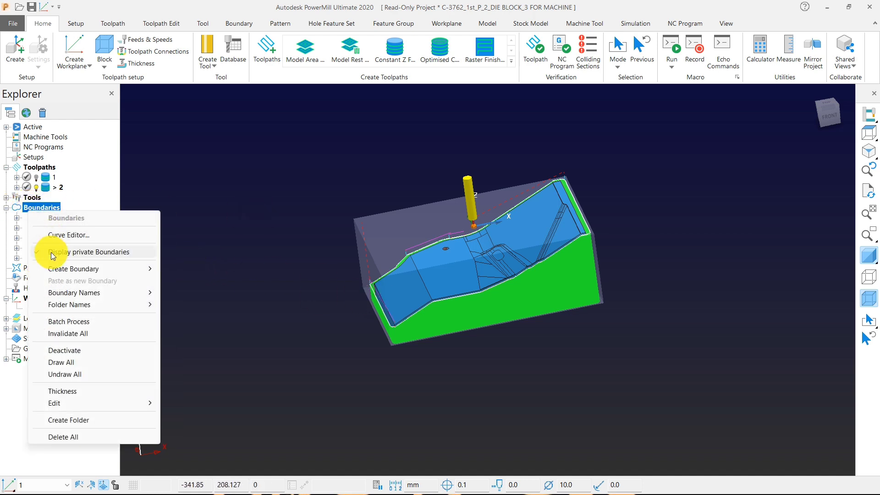
pyautogui.click(51, 252)
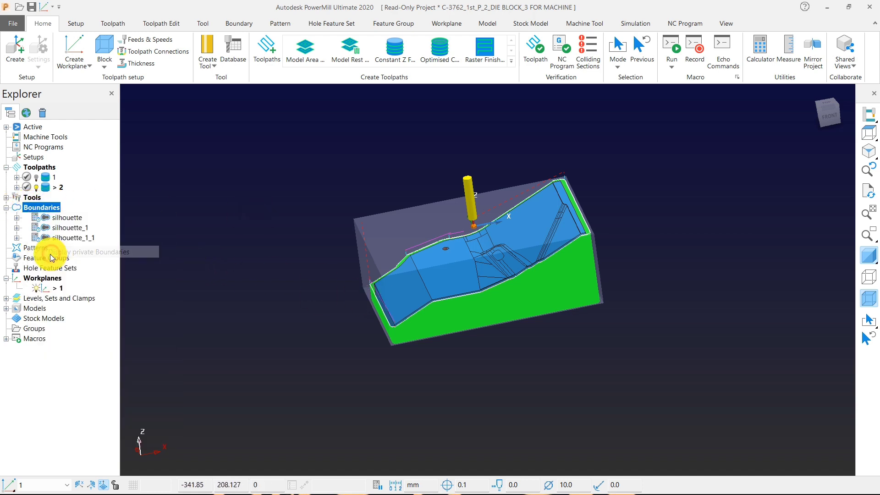
# - Select toolpath 2 and turn on the display of private boundaries in the Explorer
pyautogui.click(49, 188)
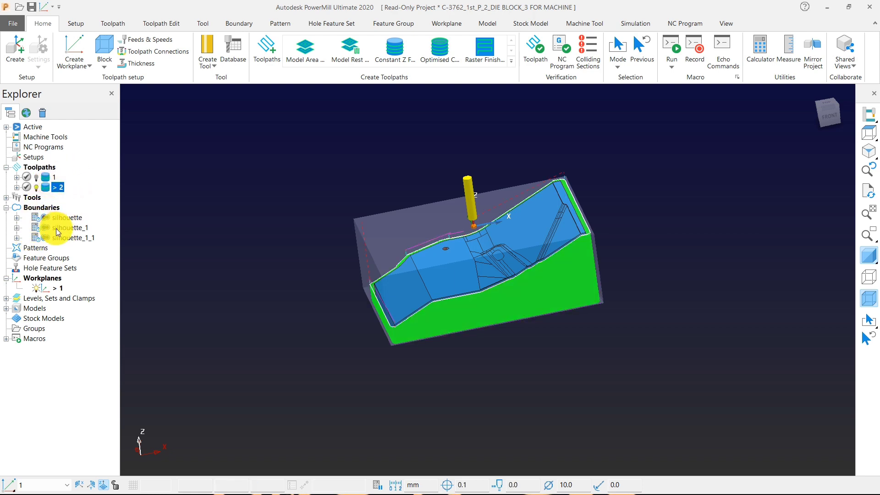
pyautogui.rightClick(50, 210)
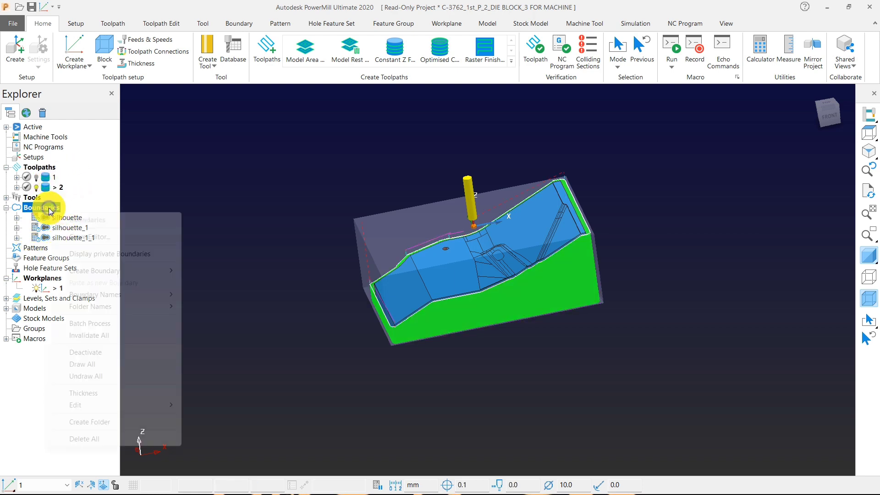
pyautogui.click(76, 254)
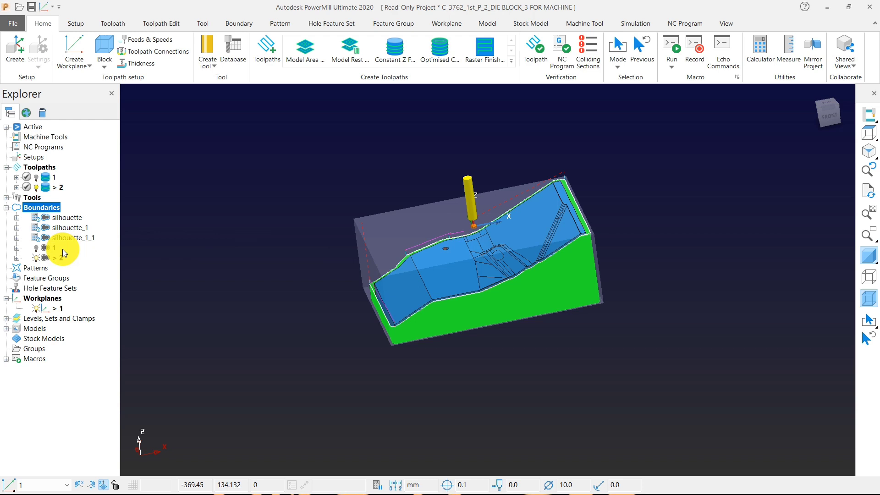
# - Create Silhouette boundary 3 with On Model enabled and without allowing it to be private, then calculate and accept it
pyautogui.rightClick(43, 209)
pyautogui.moveTo(107, 270)
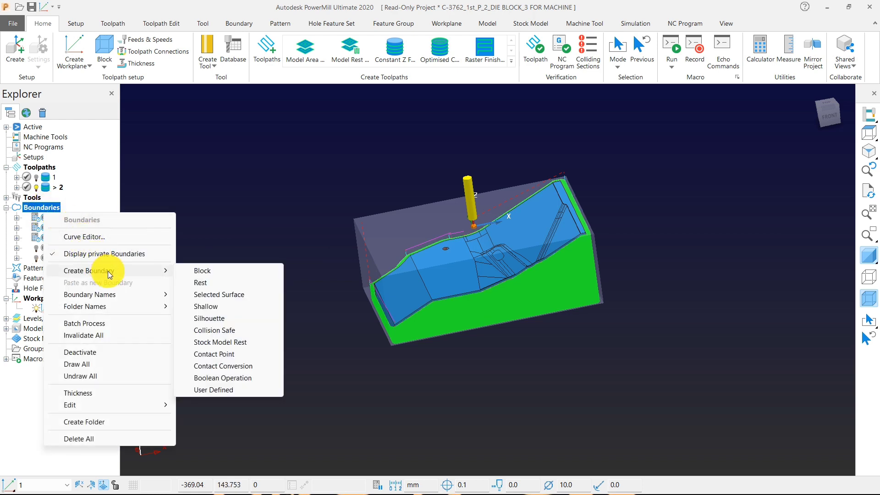
pyautogui.click(209, 318)
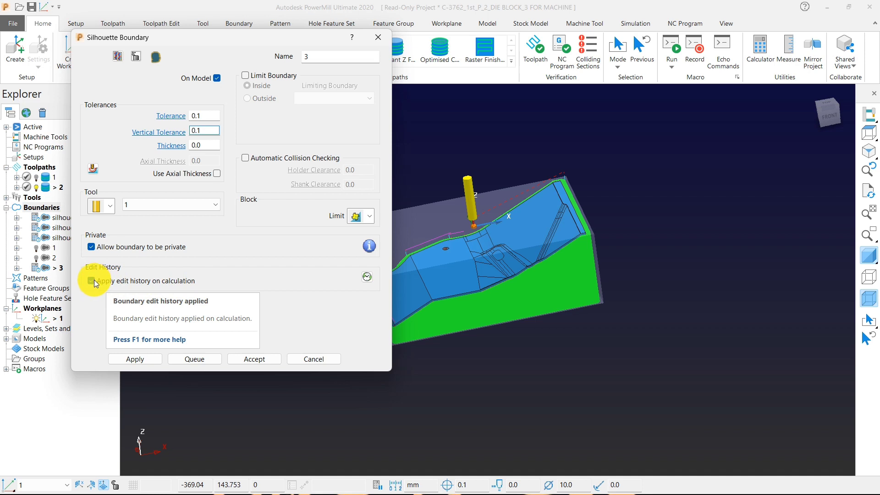
pyautogui.click(90, 247)
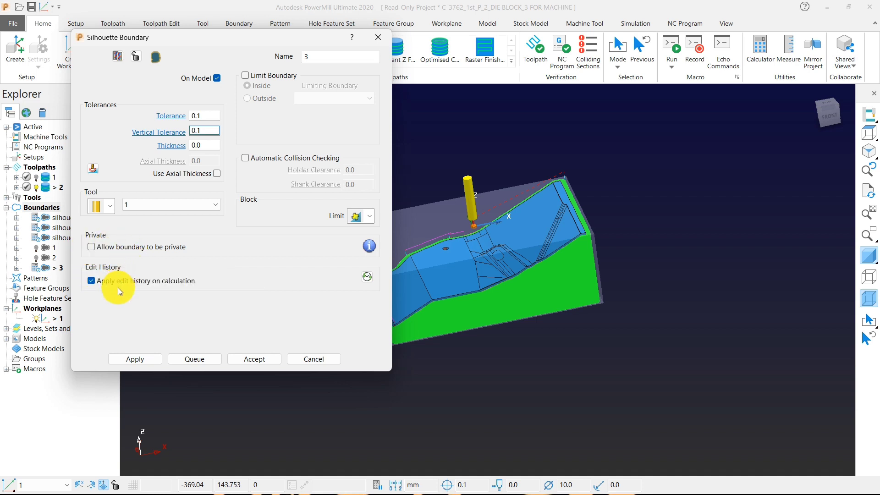
pyautogui.doubleClick(324, 56)
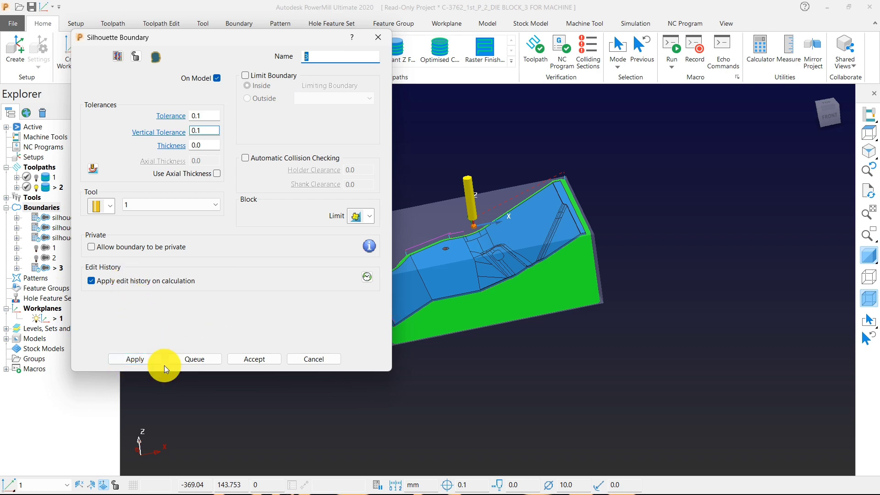
pyautogui.click(144, 359)
pyautogui.click(271, 359)
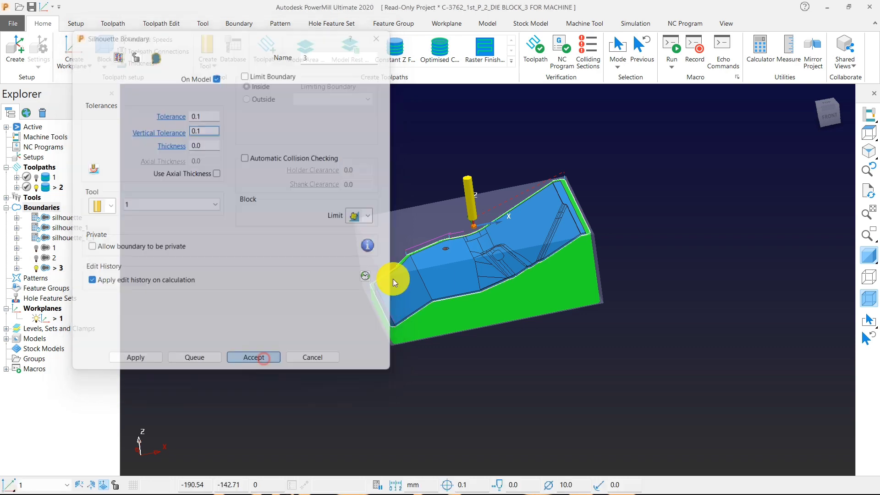
# - Deactivate and hide toolpath 2, then rotate boundary 3 by 90 degrees with the Transform edit and accept it
pyautogui.doubleClick(45, 187)
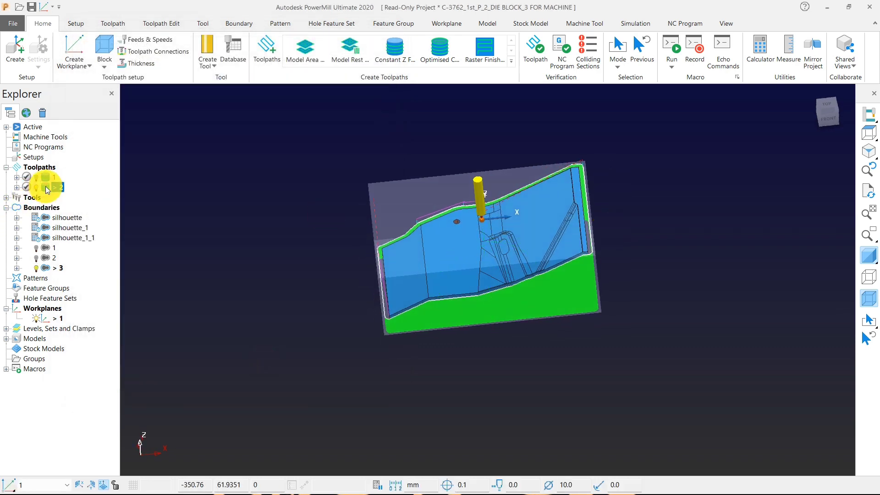
pyautogui.moveTo(279, 285); pyautogui.dragTo(338, 293, button='middle')
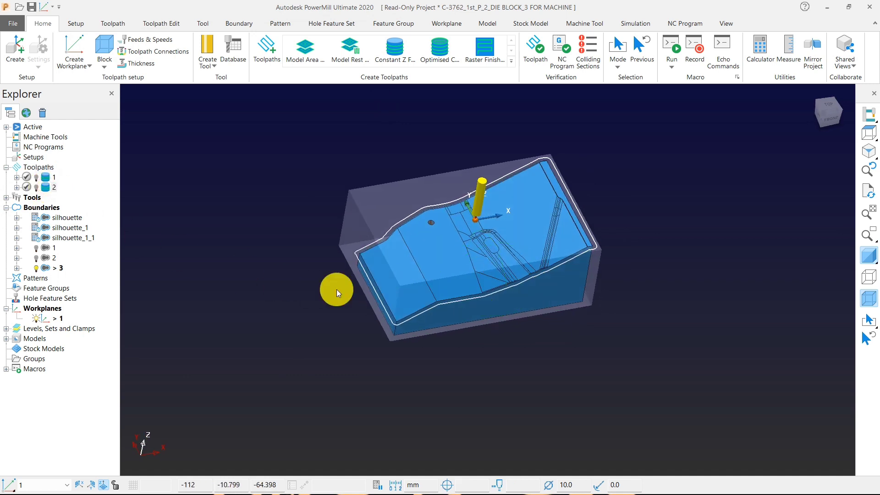
pyautogui.rightClick(54, 268)
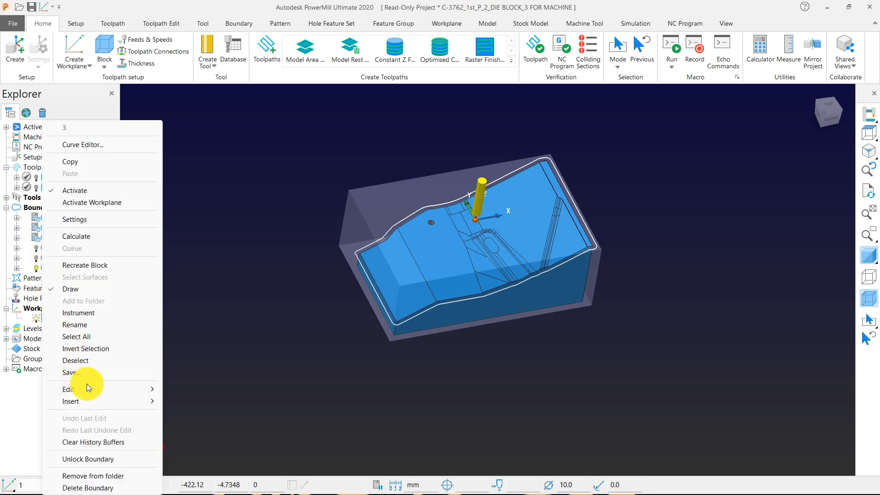
pyautogui.moveTo(91, 391)
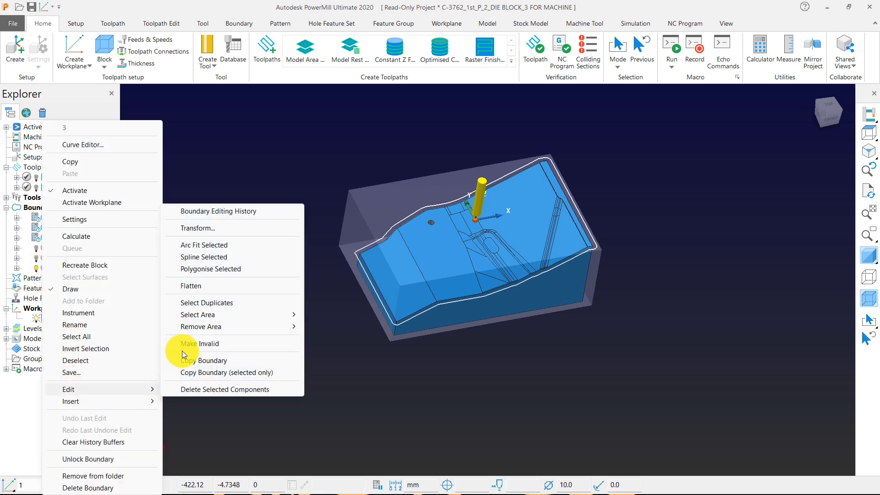
pyautogui.click(197, 228)
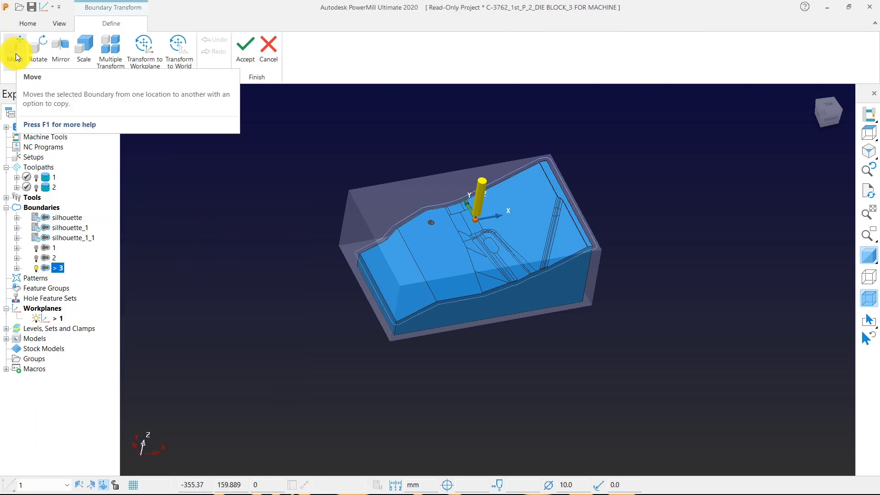
pyautogui.click(38, 50)
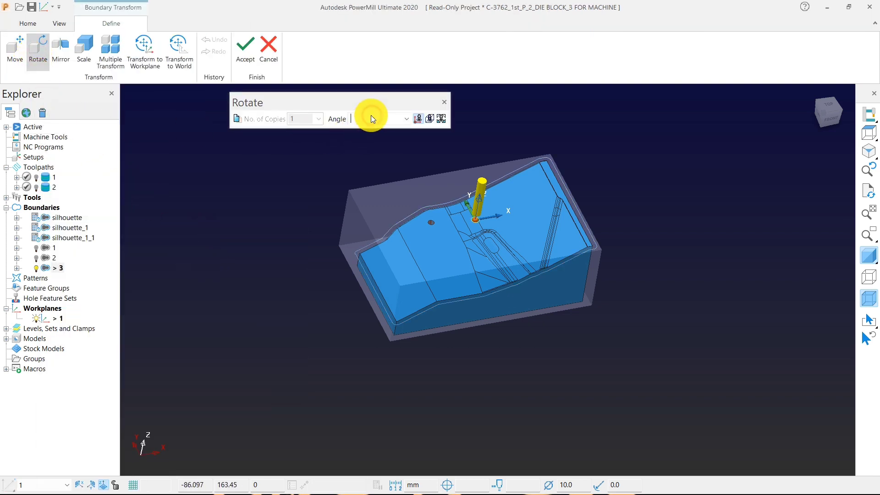
pyautogui.write('90')
pyautogui.press('Return')
pyautogui.moveTo(634, 197); pyautogui.dragTo(540, 245, button='middle')
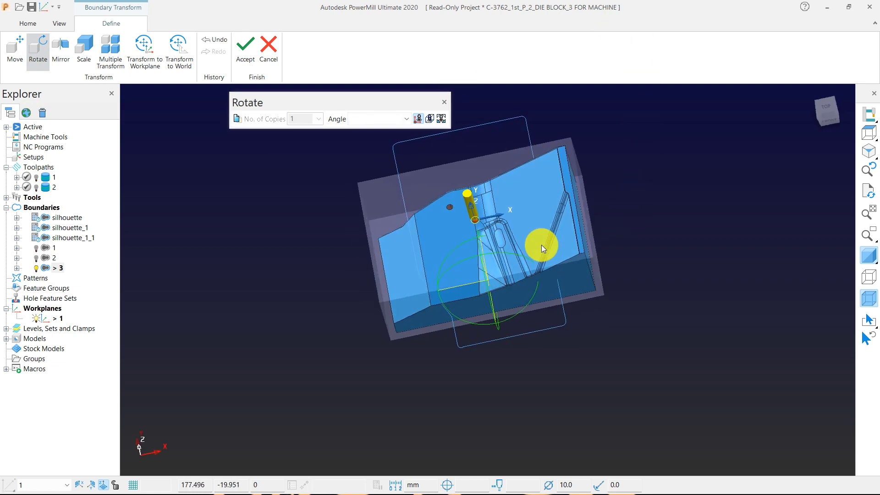
pyautogui.click(247, 49)
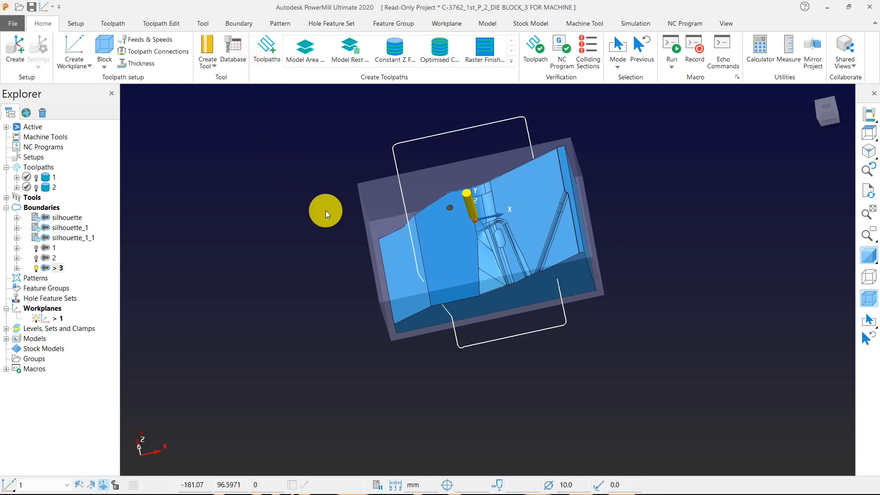
# - Select the areas of boundary 3 that are less than a tool area ratio of .1
pyautogui.rightClick(60, 265)
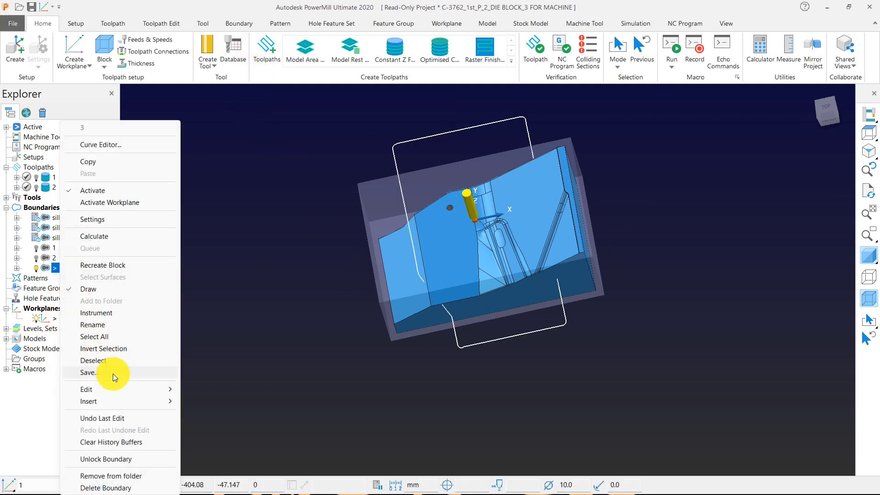
pyautogui.moveTo(133, 390)
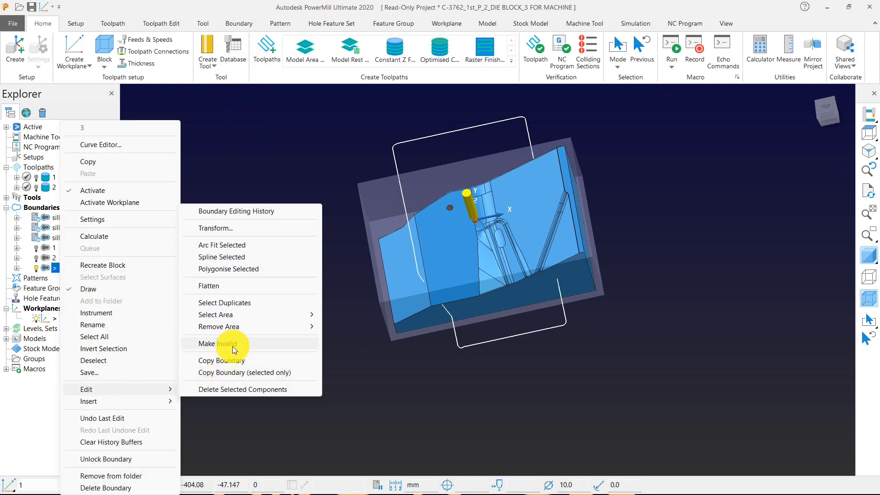
pyautogui.moveTo(237, 327)
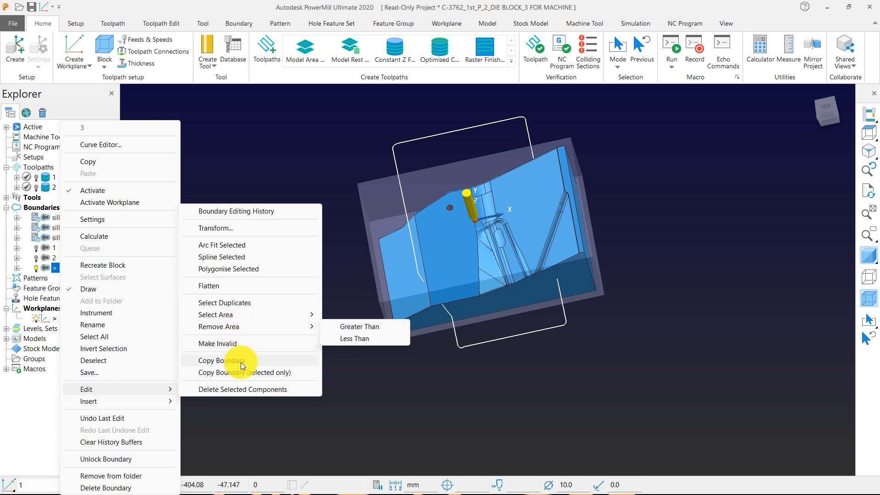
pyautogui.moveTo(276, 319)
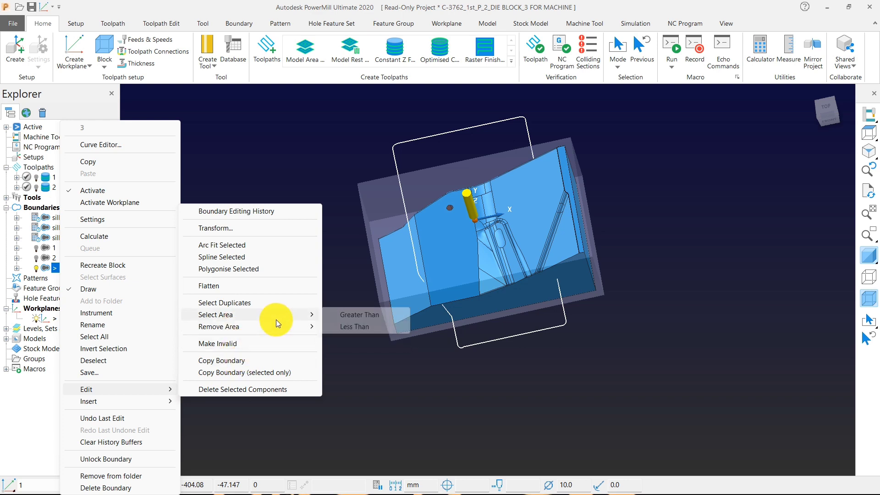
pyautogui.click(352, 326)
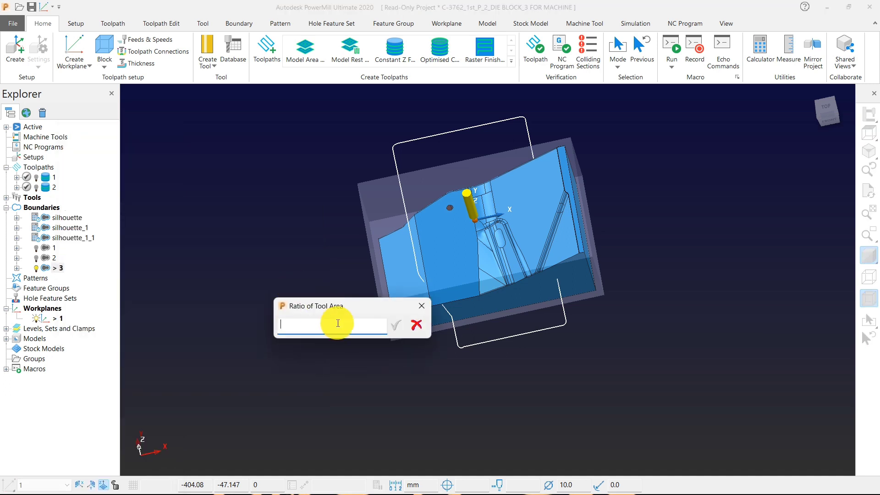
pyautogui.write('.1')
pyautogui.press('Return')
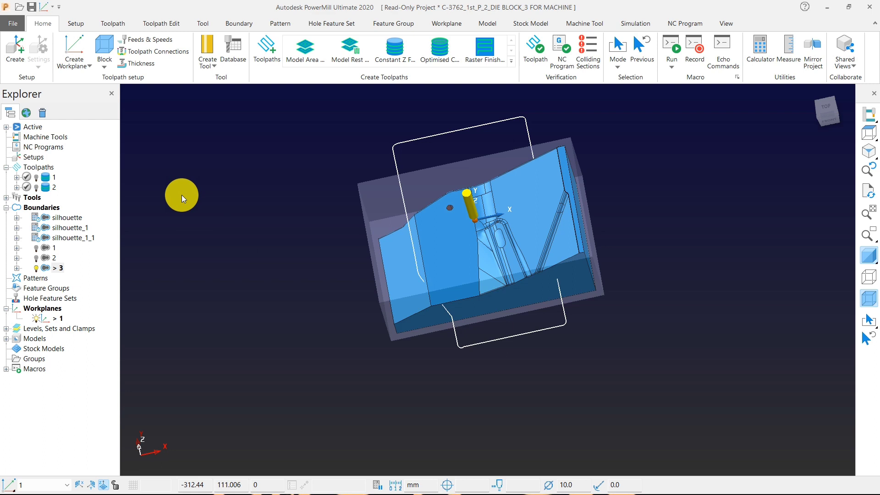
# - Open boundary 3's editing history from its settings and examine the Rotate transform's axis, origin and angle
pyautogui.rightClick(55, 269)
pyautogui.click(79, 219)
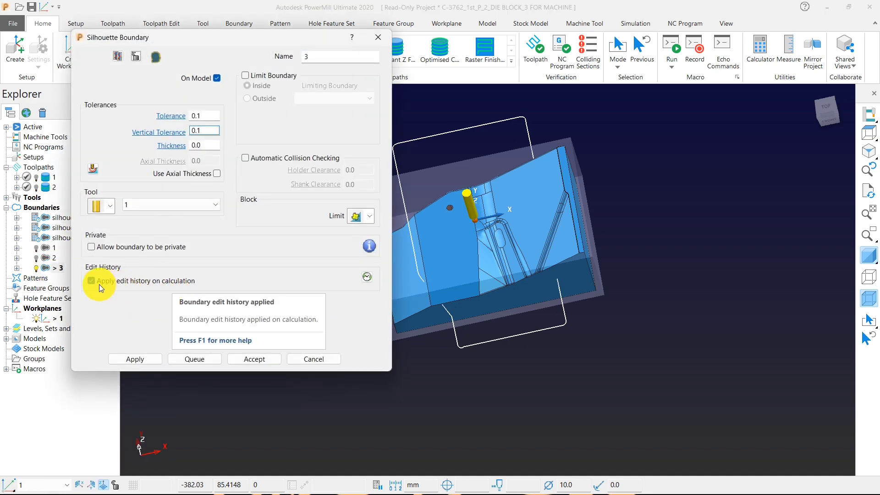
pyautogui.click(365, 278)
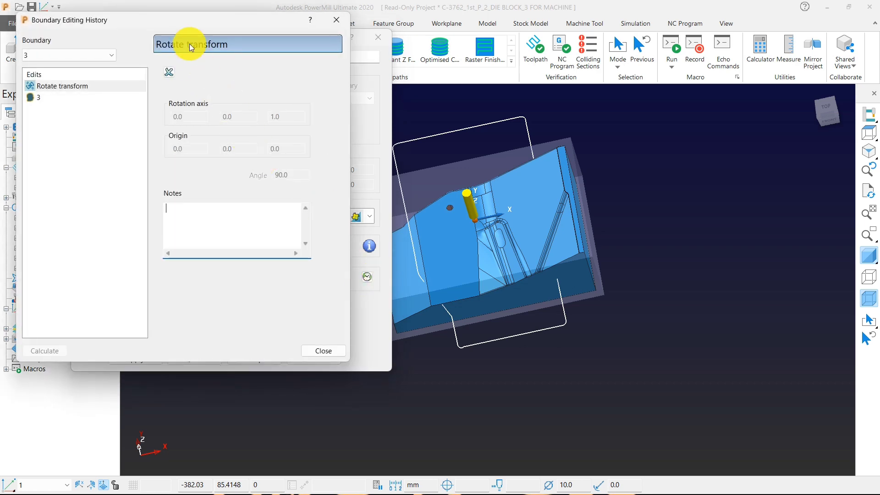
pyautogui.moveTo(190, 23); pyautogui.dragTo(298, 25)
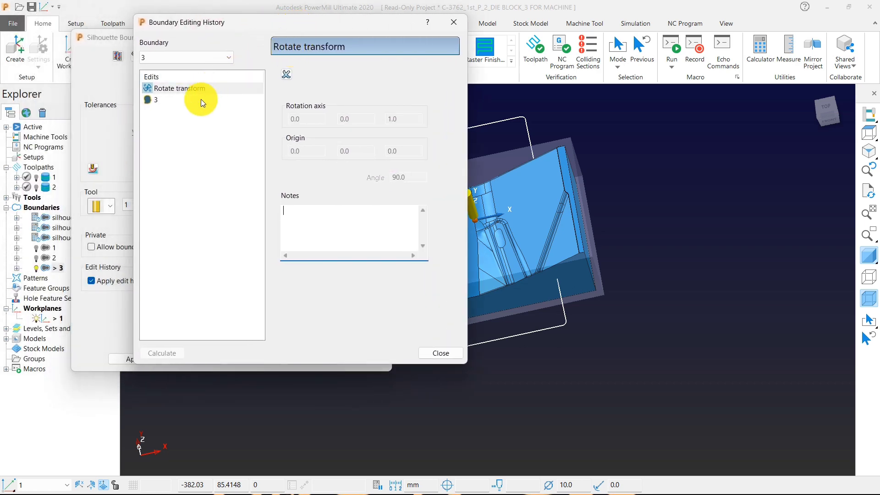
pyautogui.click(180, 89)
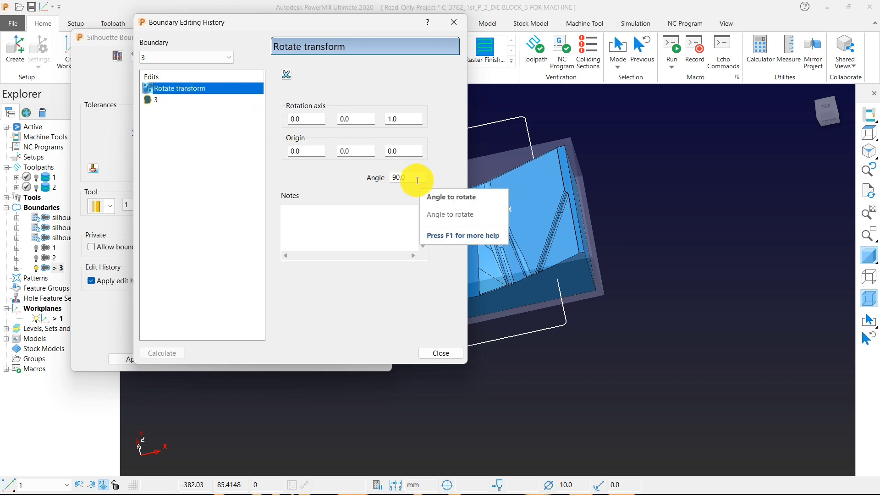
pyautogui.scroll(-3, 683, 204)
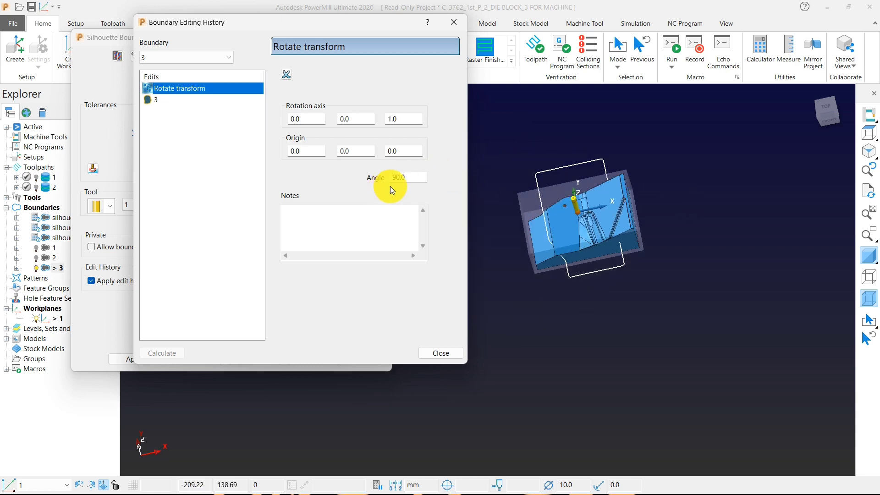
# - Close boundary 3's history and settings, then move the boundary 50 mm in X with the Transform edit and accept it
pyautogui.click(452, 22)
pyautogui.click(321, 360)
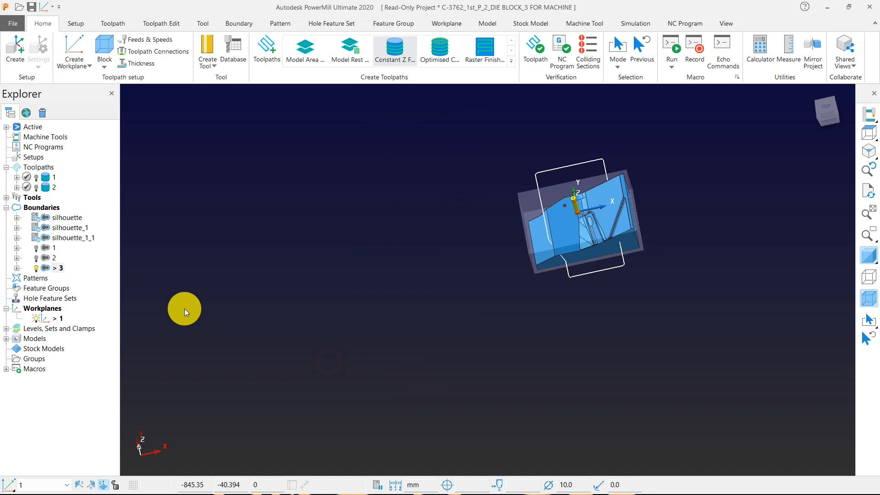
pyautogui.rightClick(58, 268)
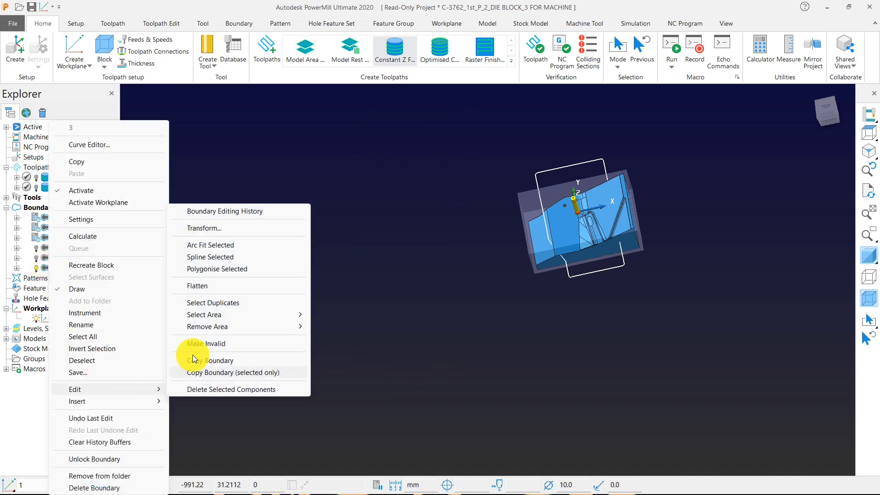
pyautogui.click(239, 228)
pyautogui.click(15, 49)
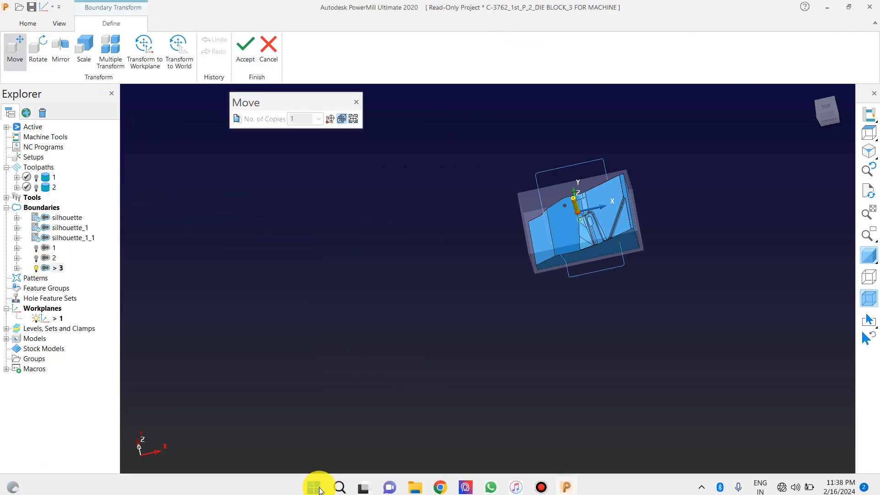
pyautogui.click(322, 484)
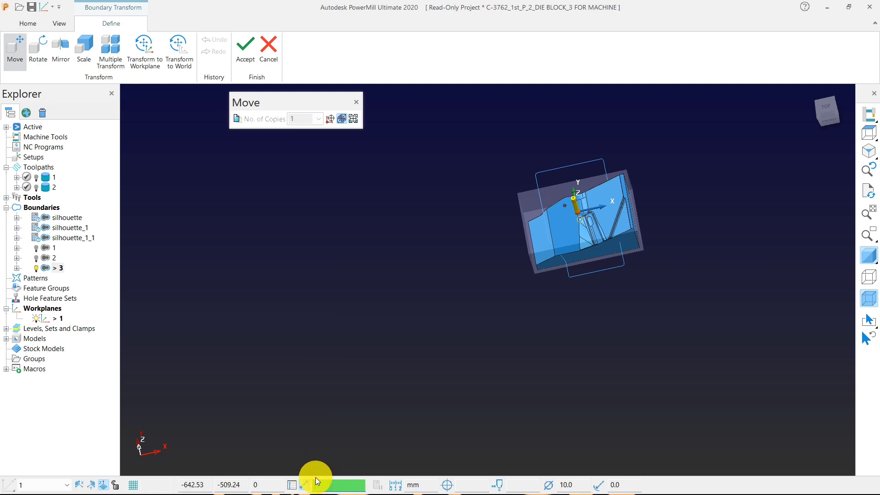
pyautogui.press('Return')
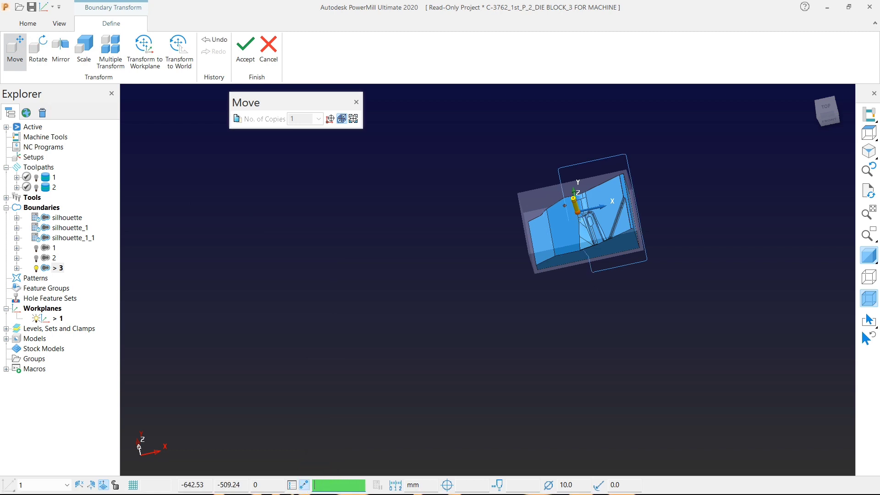
pyautogui.click(71, 300)
pyautogui.click(243, 48)
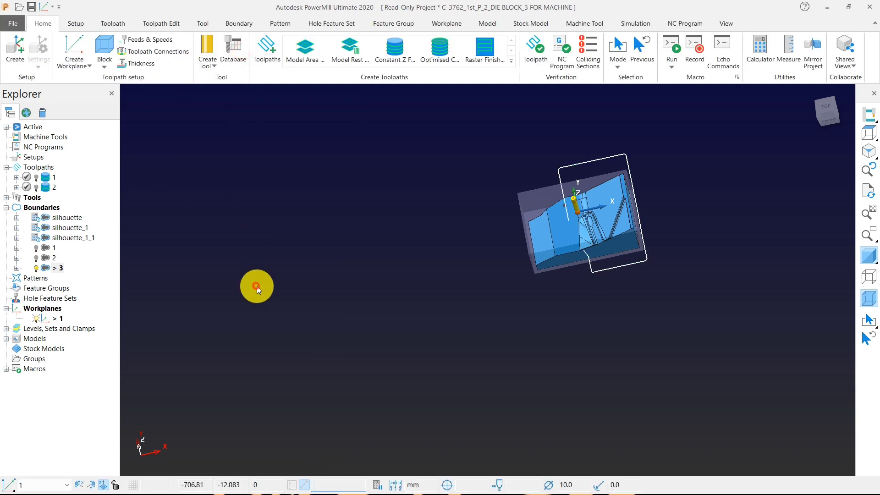
# - Open boundary 3's editing history and examine the Move transform's distance and the Rotate transform's values against the model
pyautogui.rightClick(63, 269)
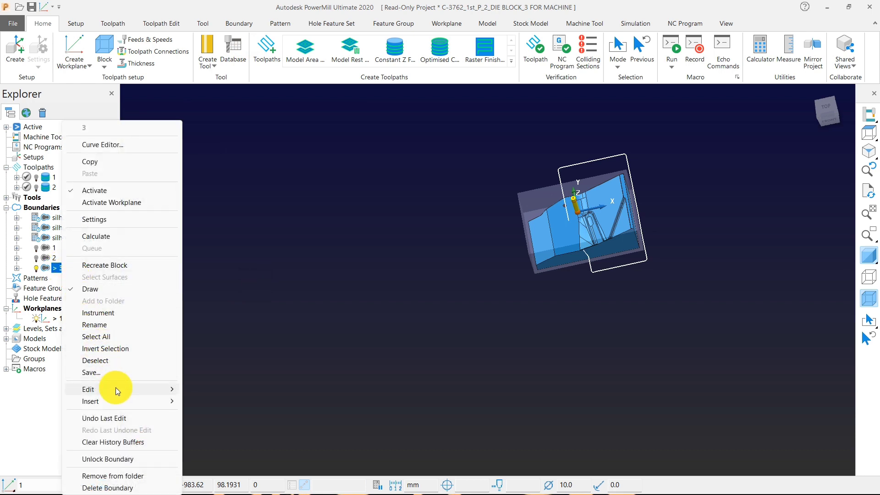
pyautogui.moveTo(120, 393)
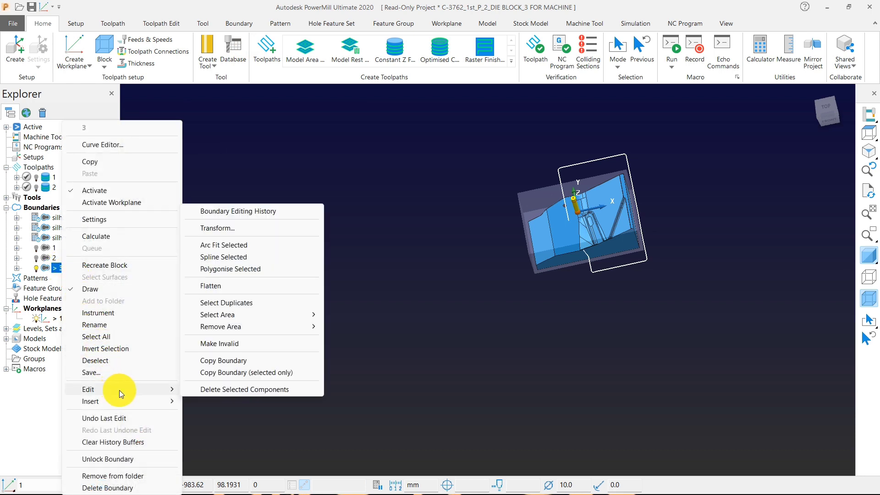
pyautogui.click(229, 213)
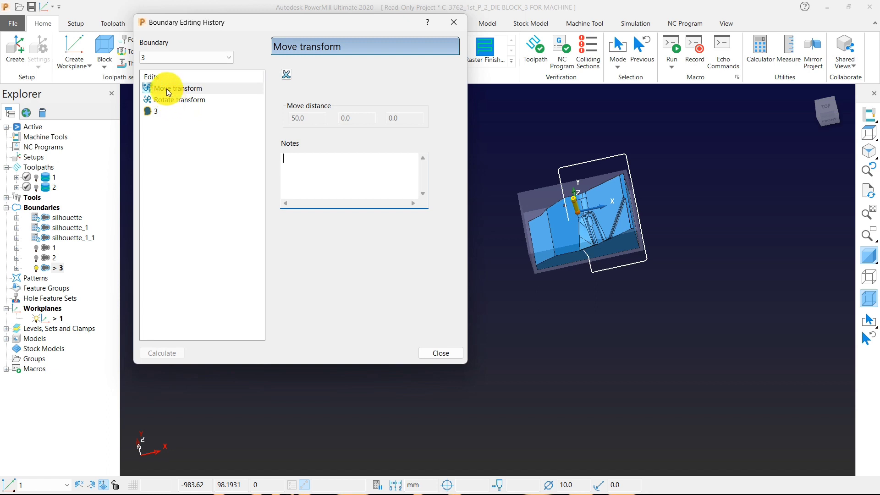
pyautogui.click(168, 90)
pyautogui.doubleClick(299, 118)
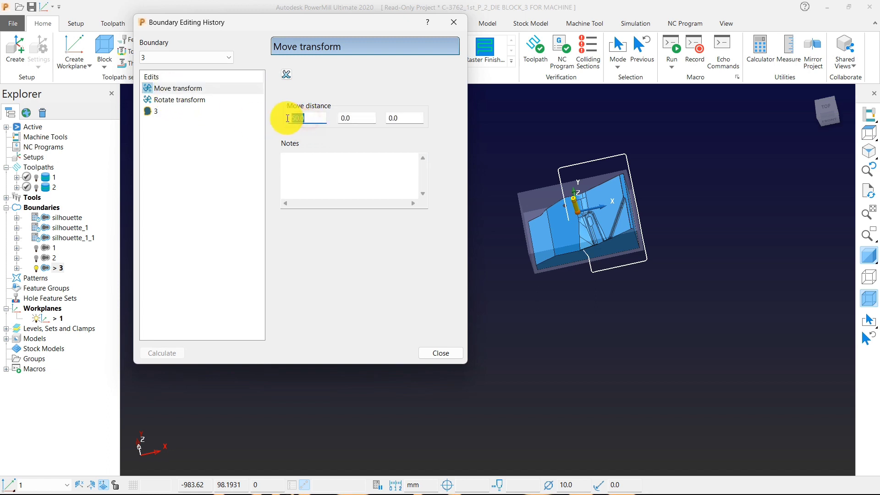
pyautogui.click(195, 99)
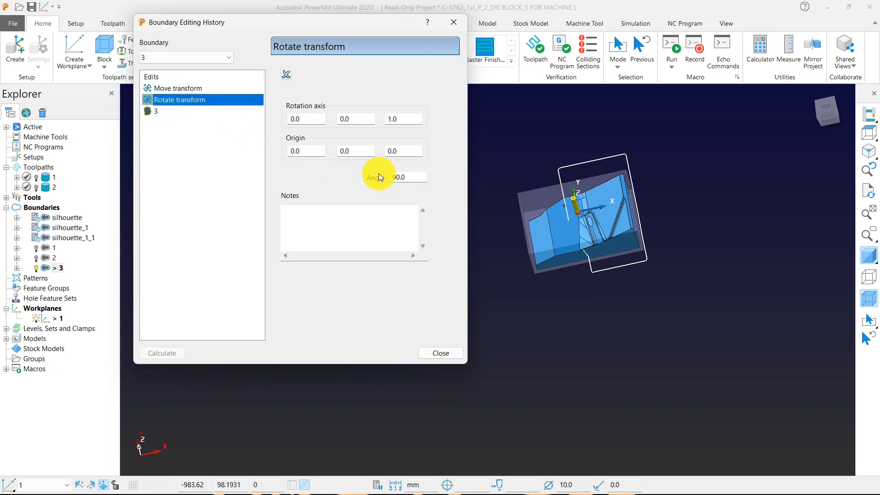
pyautogui.click(868, 133)
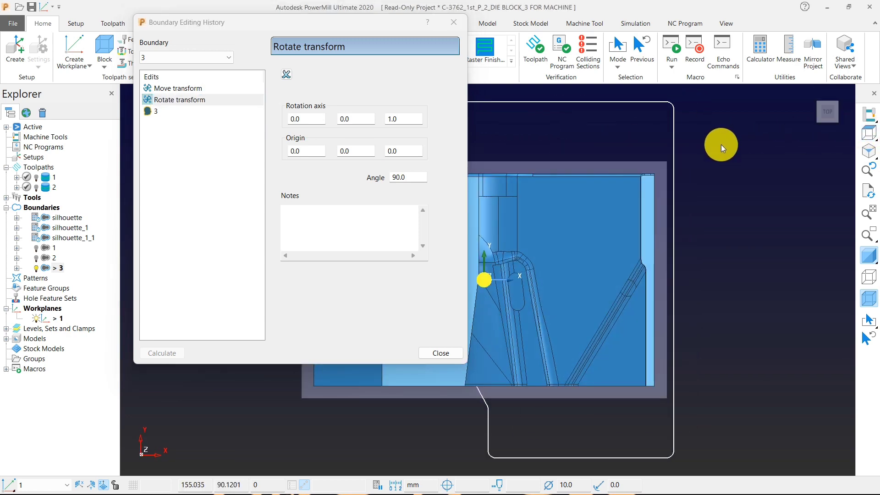
pyautogui.moveTo(740, 170); pyautogui.dragTo(651, 179, button='middle')
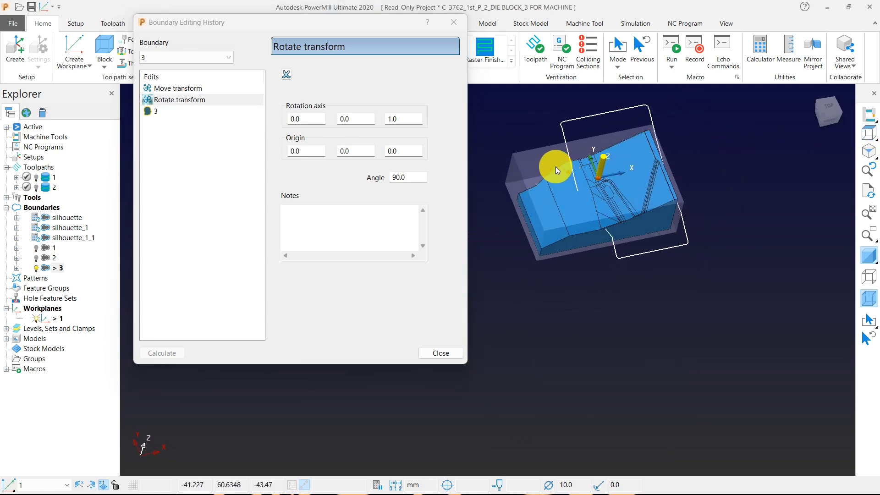
pyautogui.click(454, 21)
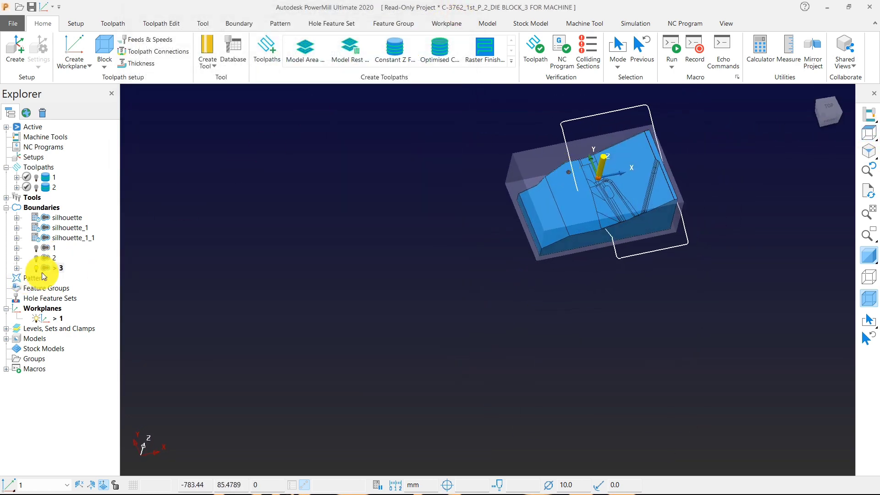
# - Check the Apply edit history on calculation option in boundary 3's settings and cancel without recalculating
pyautogui.rightClick(55, 268)
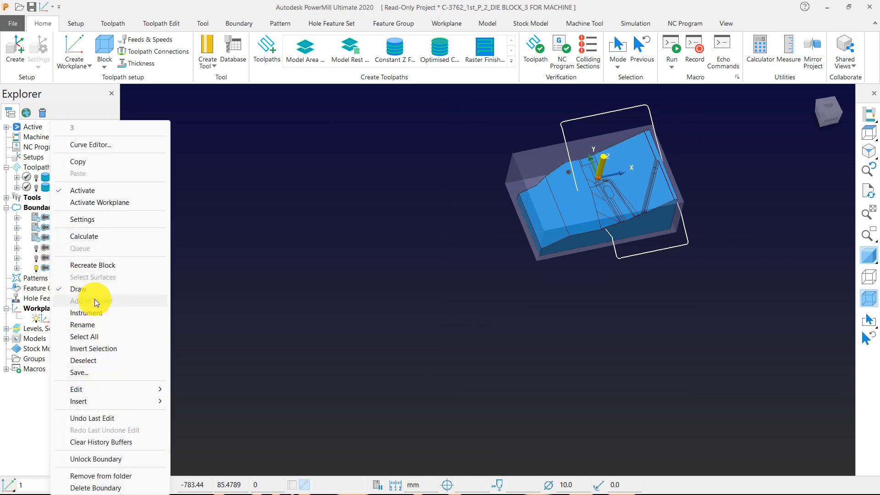
pyautogui.click(87, 219)
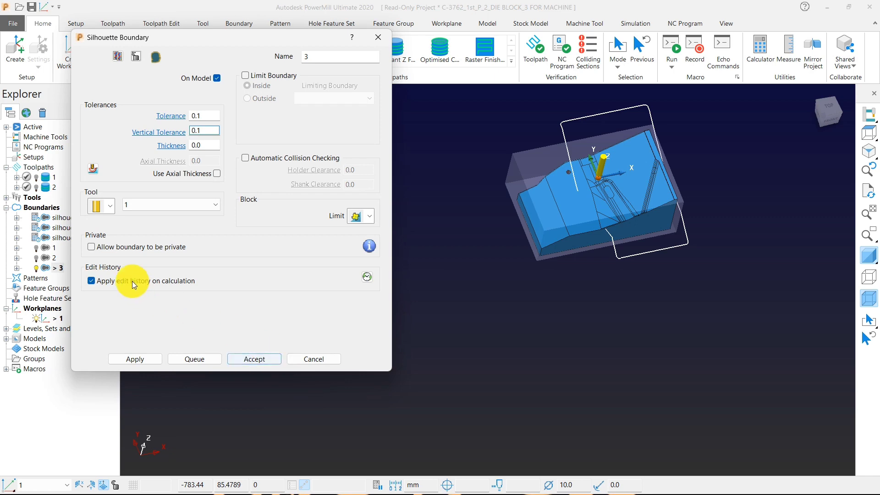
pyautogui.click(91, 281)
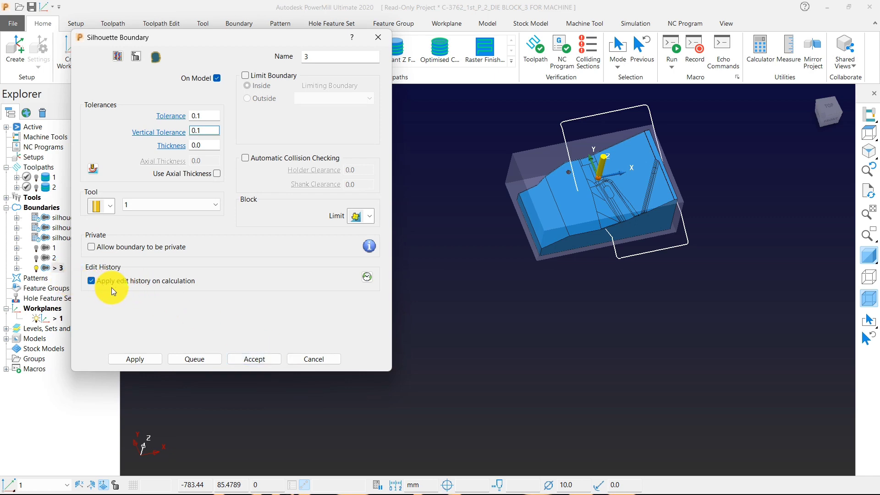
pyautogui.click(315, 359)
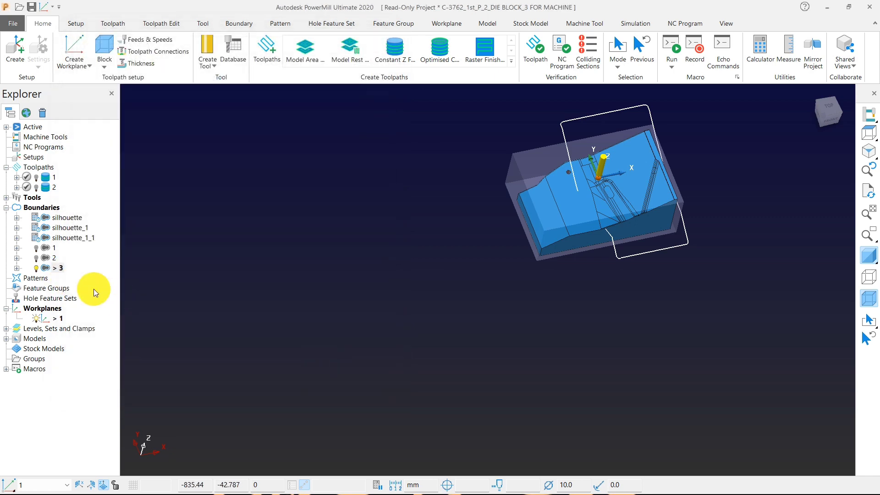
# - Set the Move transform's X distance to 0 in boundary 3's editing history and recalculate the boundary
pyautogui.rightClick(62, 268)
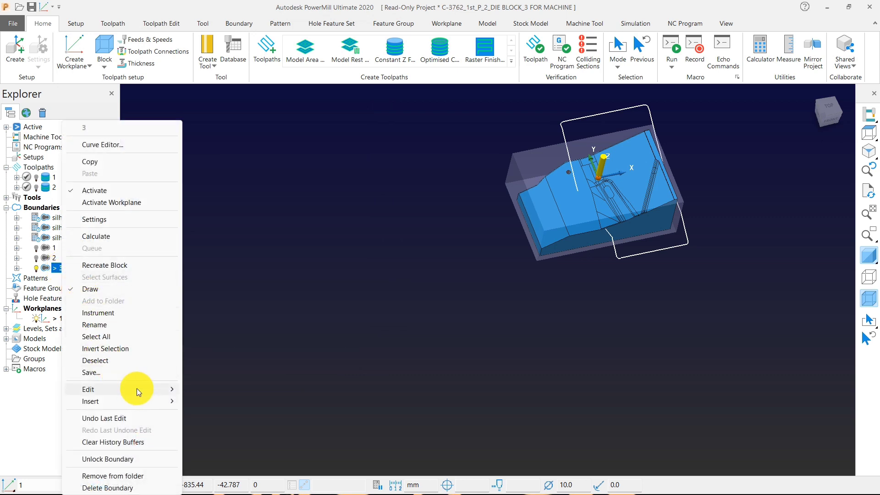
pyautogui.moveTo(136, 389)
pyautogui.click(222, 210)
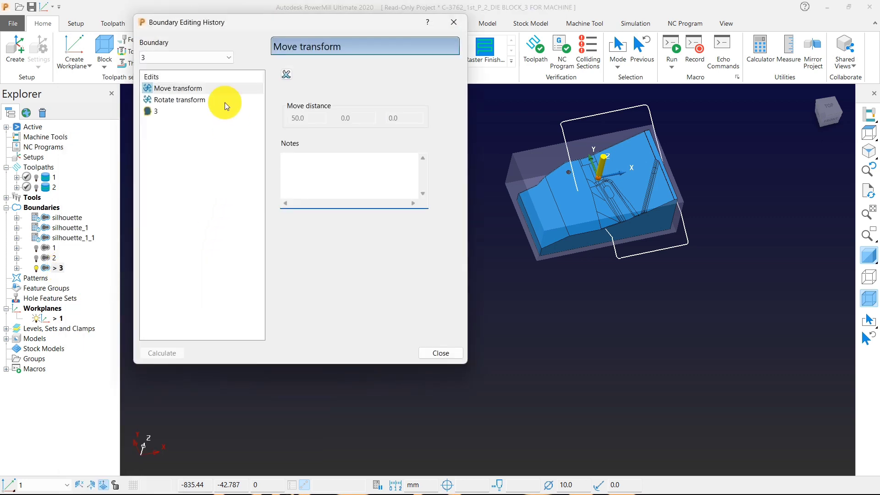
pyautogui.click(173, 89)
pyautogui.click(304, 117)
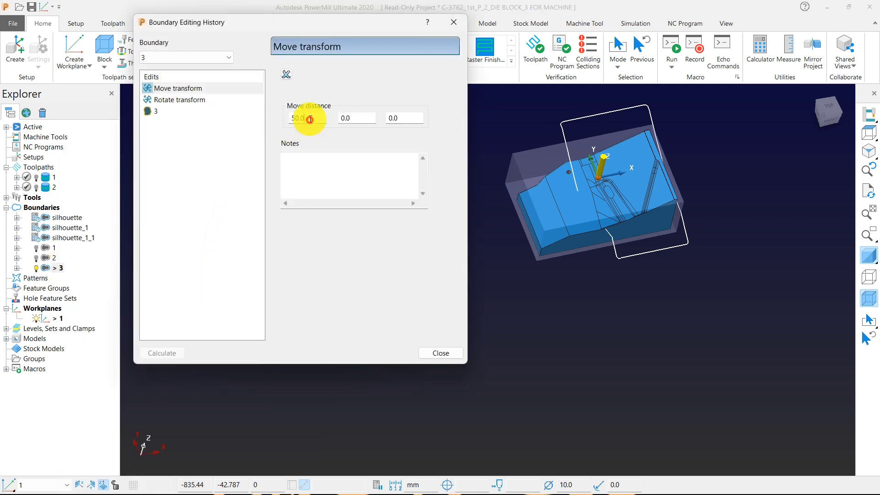
pyautogui.write('0')
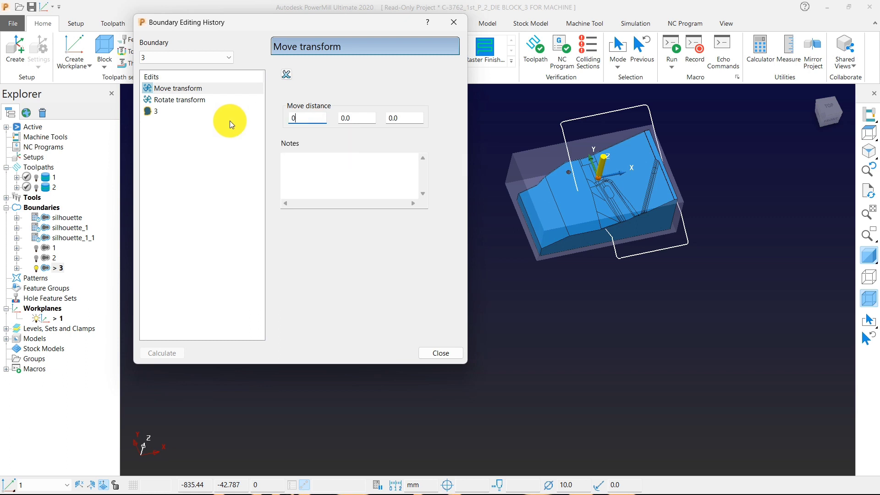
pyautogui.click(559, 308)
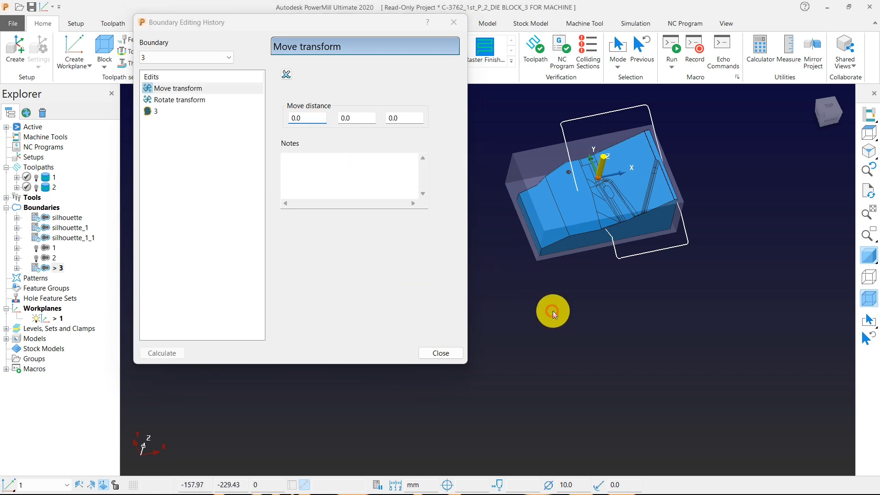
pyautogui.click(166, 354)
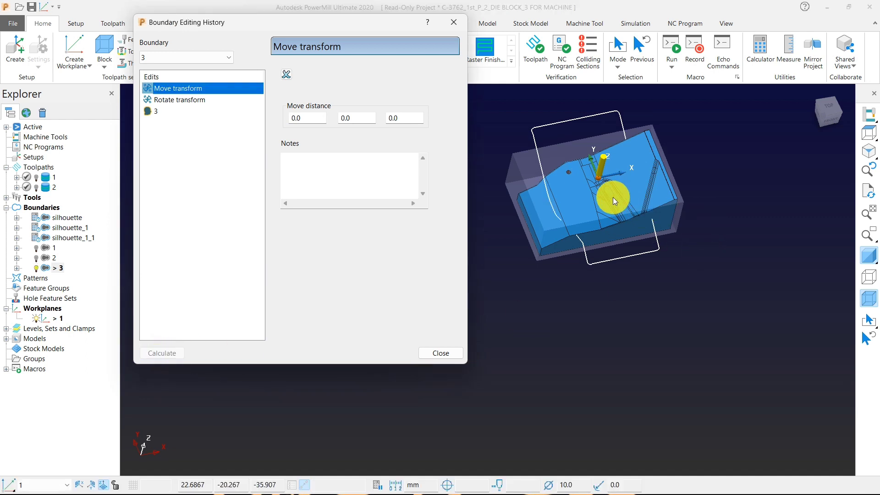
# - Set the Rotate transform's angle to 0 in boundary 3's editing history and recalculate the boundary
pyautogui.click(307, 115)
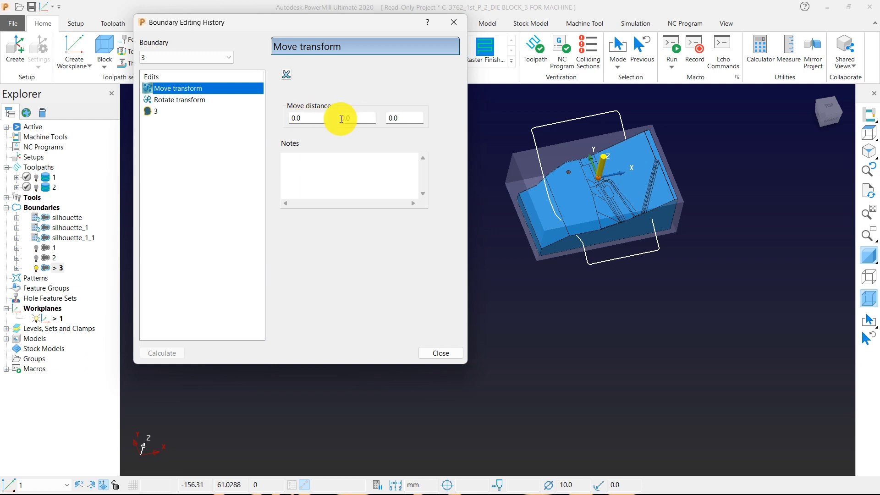
pyautogui.click(177, 99)
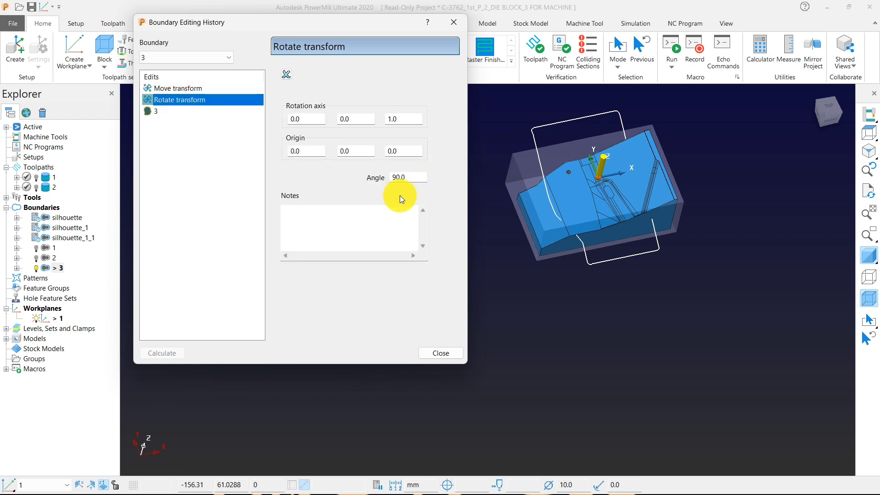
pyautogui.click(406, 178)
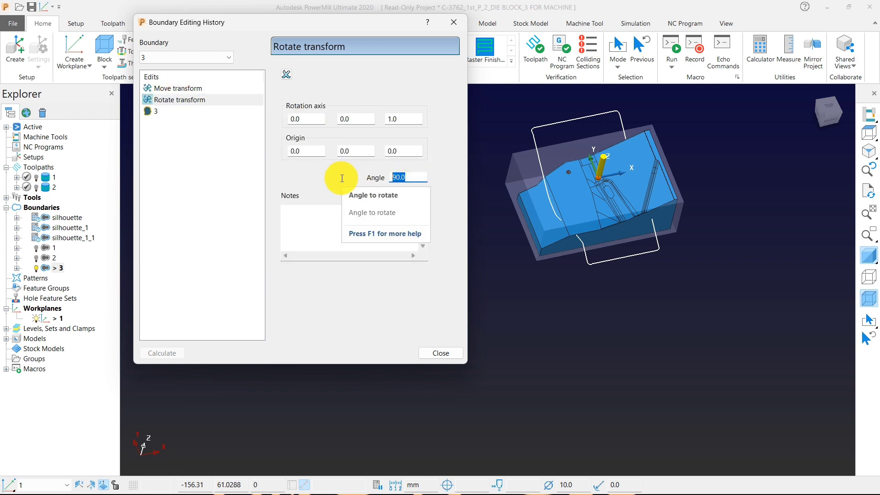
pyautogui.write('0')
pyautogui.click(343, 229)
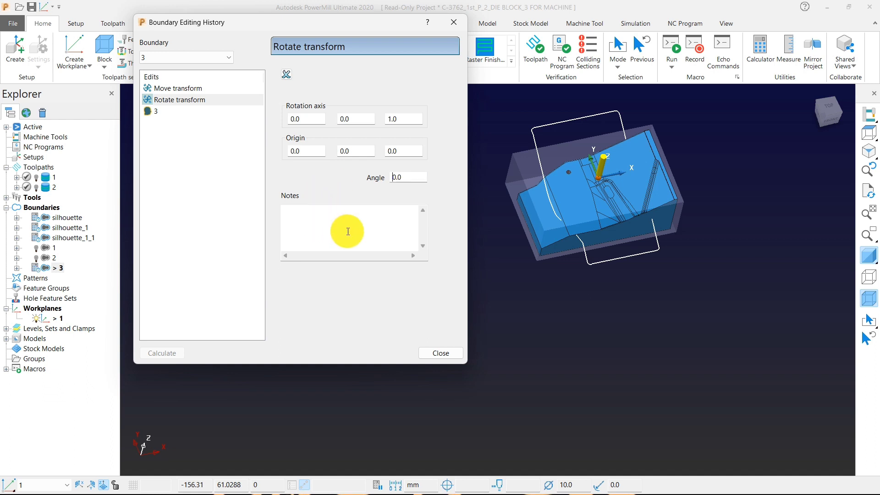
pyautogui.click(155, 352)
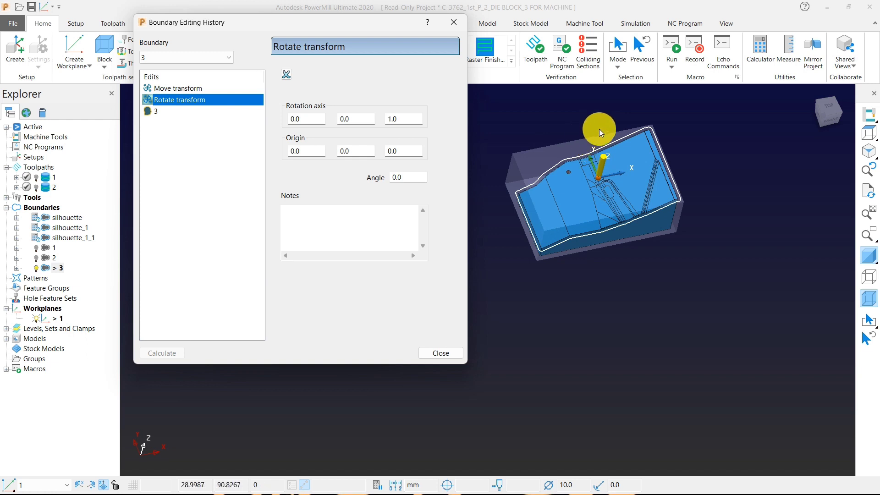
# - Delete the Move and Rotate transforms from boundary 3's editing history, then recalculate the boundary and close the history
pyautogui.scroll(1, 627, 209)
pyautogui.moveTo(620, 280); pyautogui.dragTo(569, 194, button='middle')
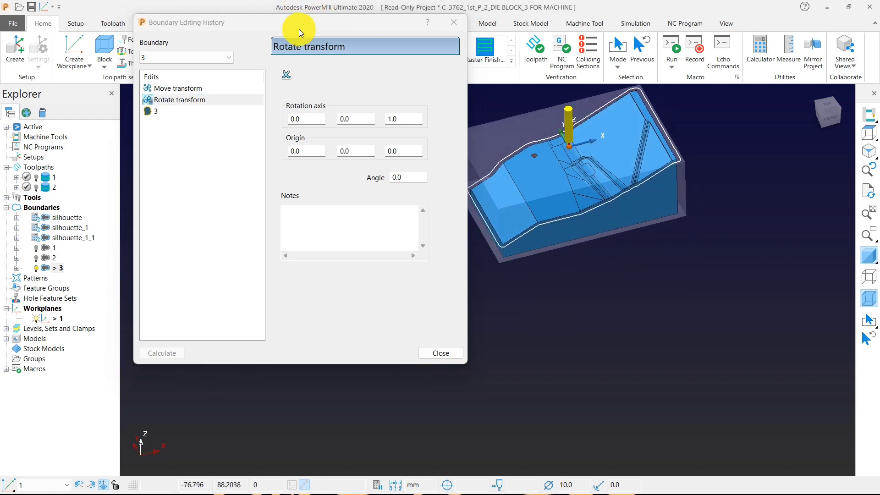
pyautogui.moveTo(304, 23); pyautogui.dragTo(212, 26)
pyautogui.scroll(1, 706, 158)
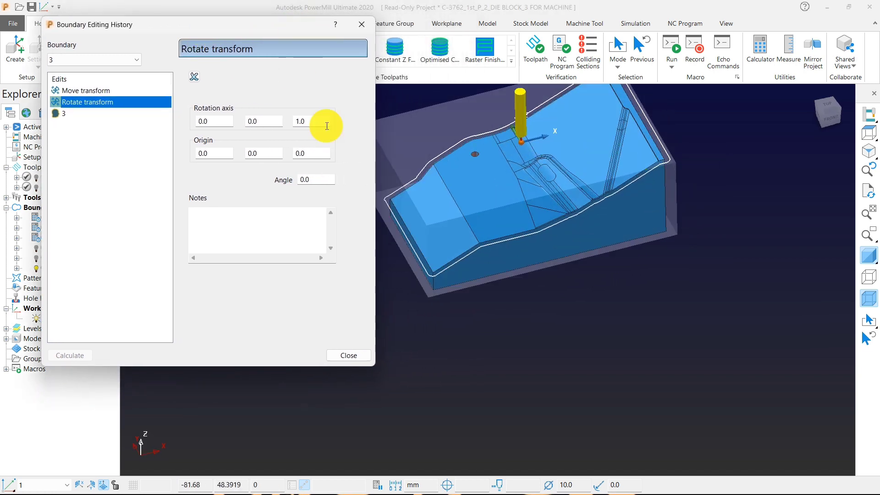
pyautogui.click(90, 91)
pyautogui.click(194, 76)
pyautogui.click(109, 91)
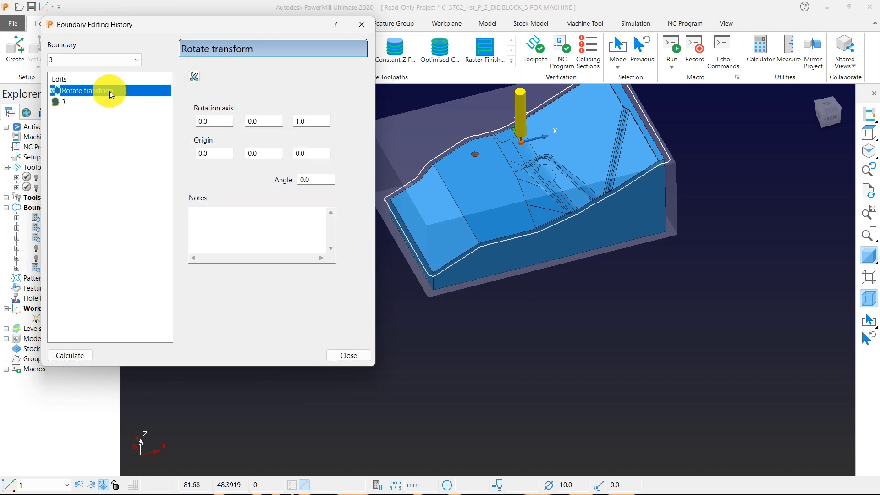
pyautogui.click(196, 76)
pyautogui.click(625, 210)
pyautogui.moveTo(625, 210); pyautogui.dragTo(618, 228, button='middle')
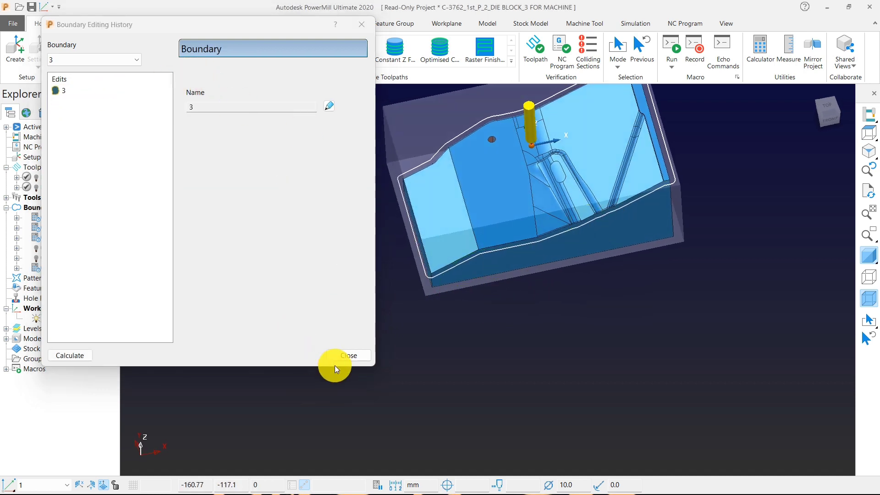
pyautogui.click(71, 354)
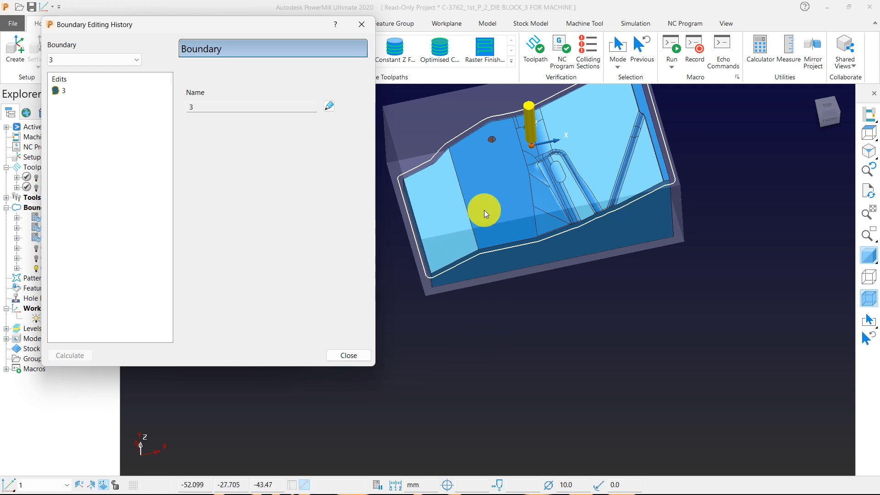
pyautogui.click(349, 355)
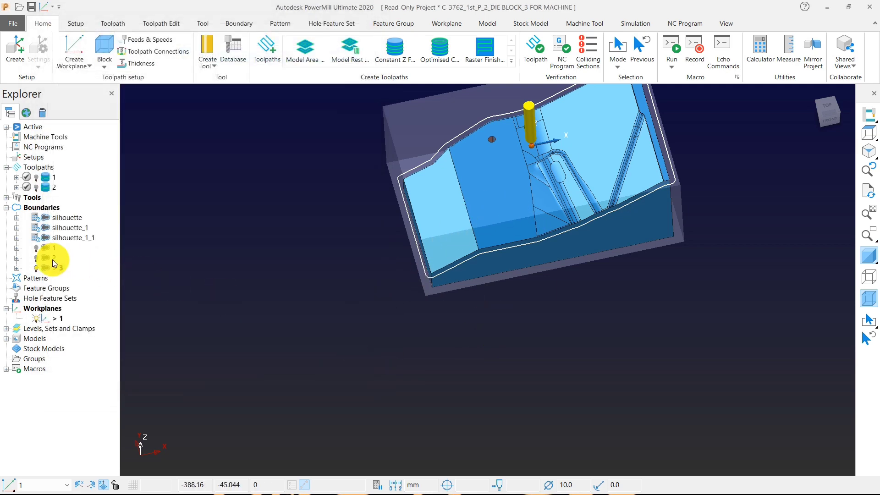
# - Turn off Apply edit history on calculation in boundary 3's settings, then recalculate and accept the boundary
pyautogui.rightClick(52, 264)
pyautogui.click(98, 219)
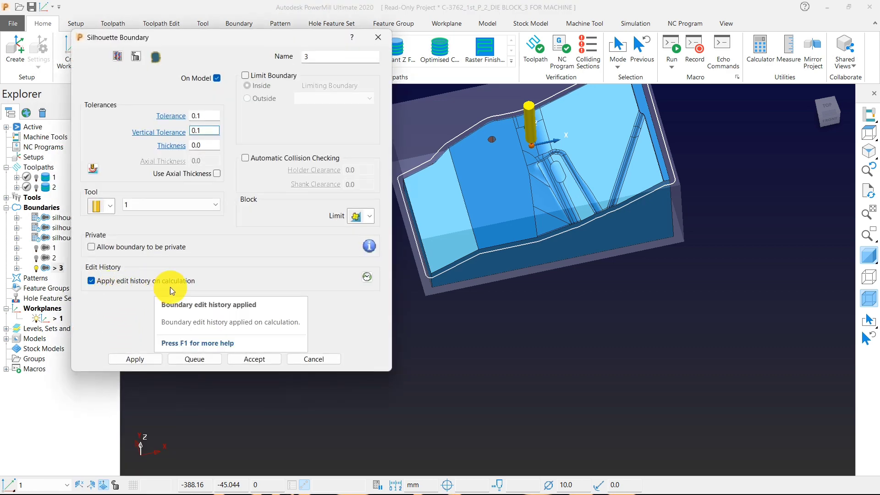
pyautogui.click(91, 281)
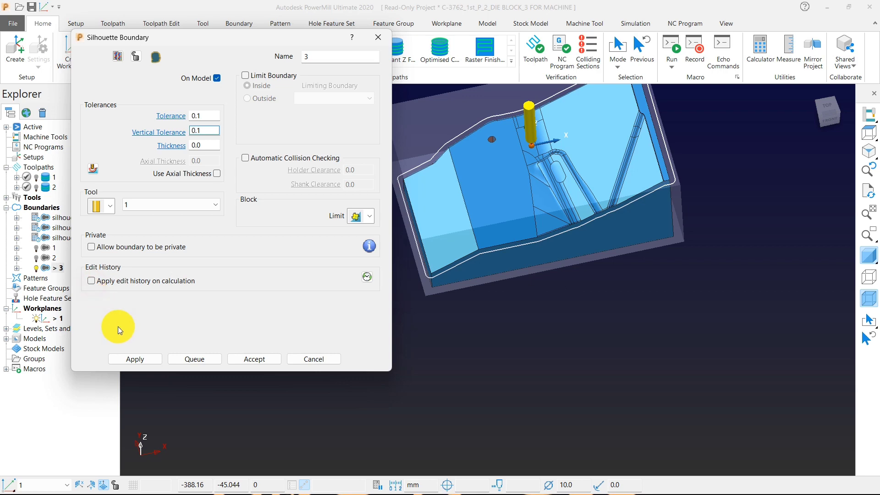
pyautogui.click(135, 359)
pyautogui.click(255, 359)
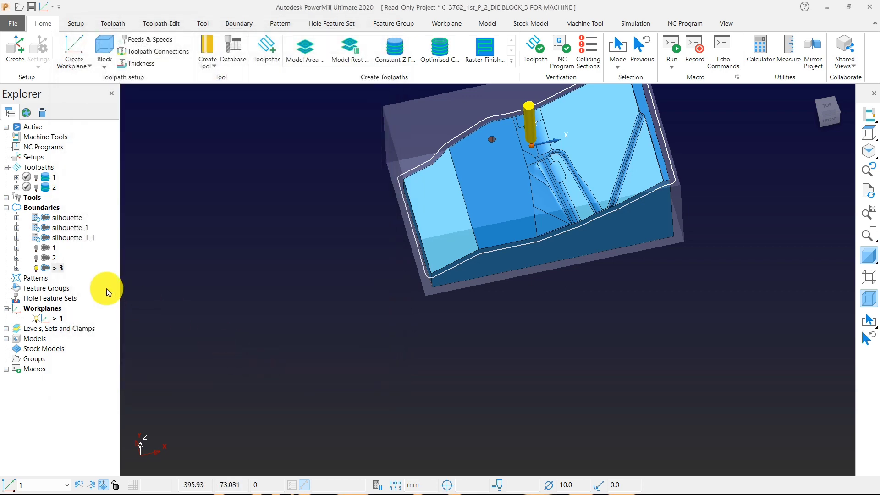
# - Move boundary 3 by 40 mm along X with the Move transform and accept the change
pyautogui.rightClick(63, 271)
pyautogui.moveTo(147, 389)
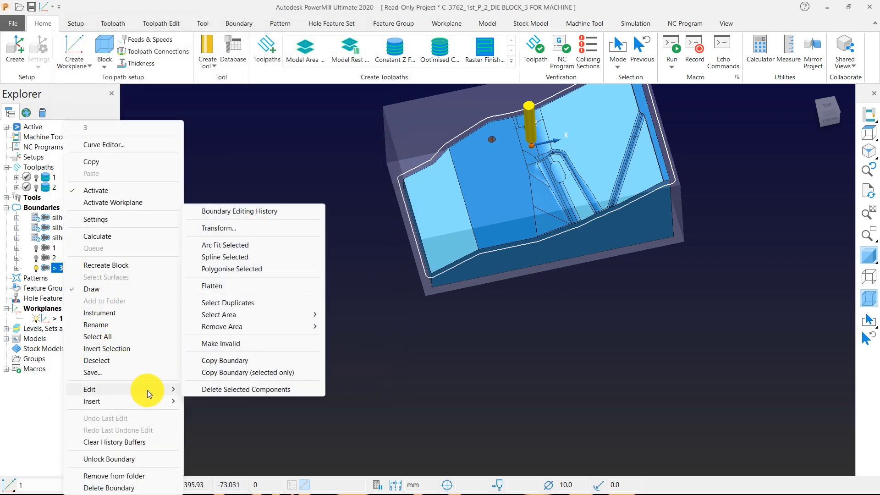
pyautogui.click(208, 227)
pyautogui.click(16, 46)
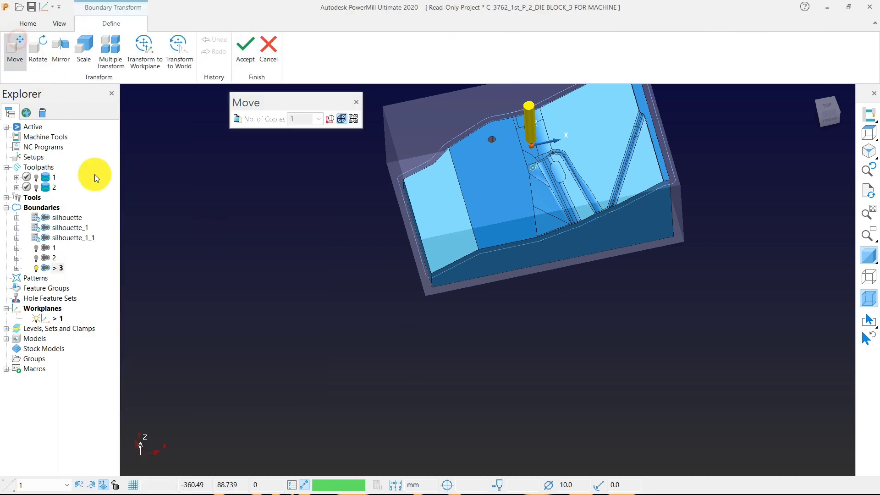
pyautogui.click(326, 481)
pyautogui.write('40')
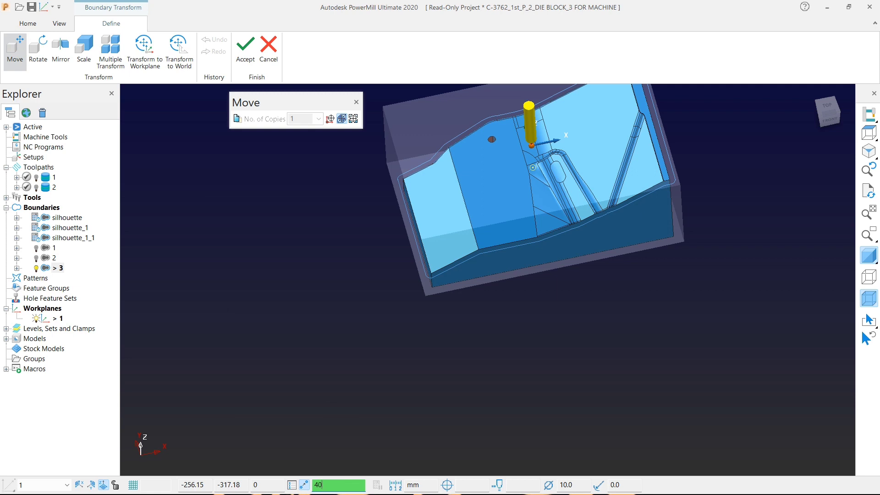
pyautogui.press('Return')
pyautogui.click(242, 46)
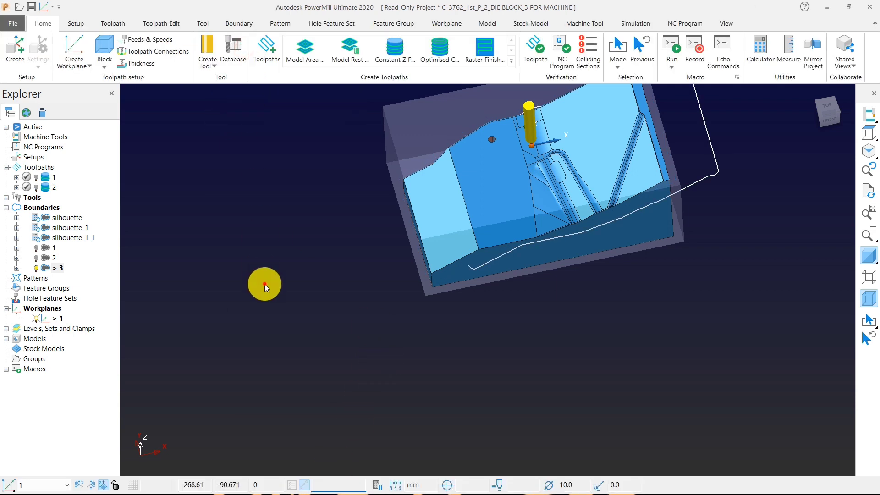
pyautogui.click(265, 286)
# - Set the Move transform's Y distance to 50 in boundary 3's editing history, recalculate the boundary and close the history
pyautogui.rightClick(54, 267)
pyautogui.click(286, 294)
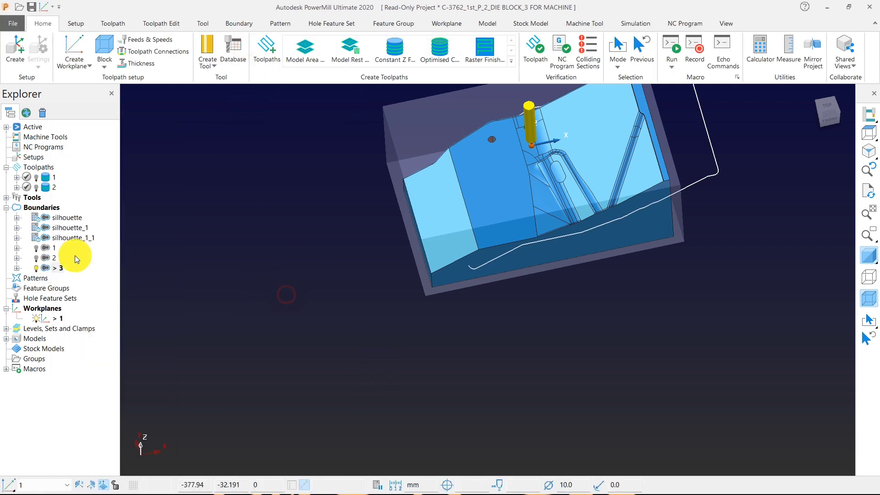
pyautogui.rightClick(46, 268)
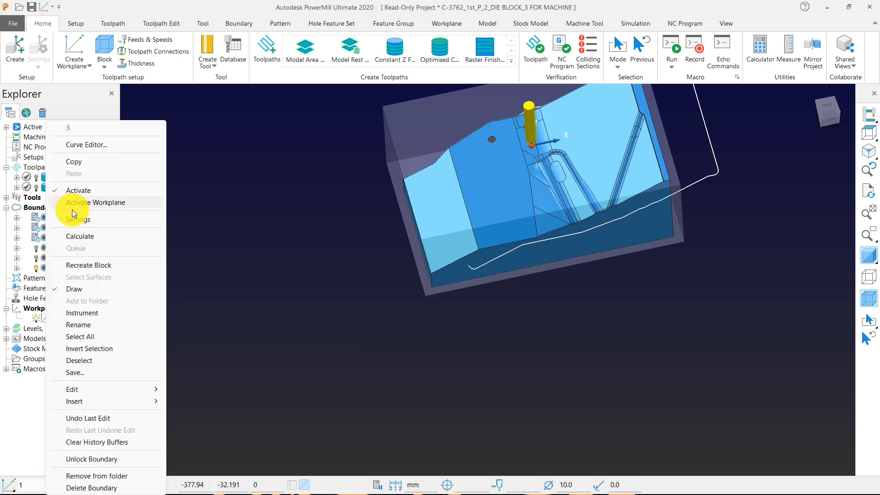
pyautogui.click(73, 219)
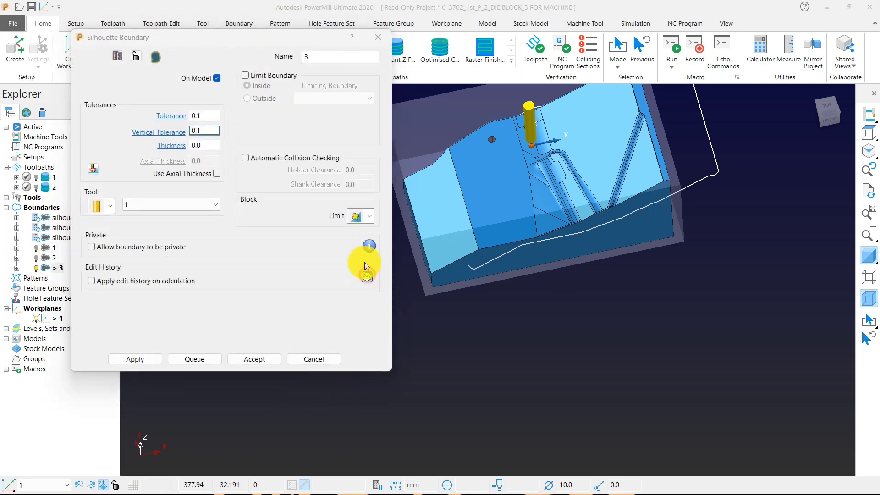
pyautogui.click(367, 276)
pyautogui.click(112, 90)
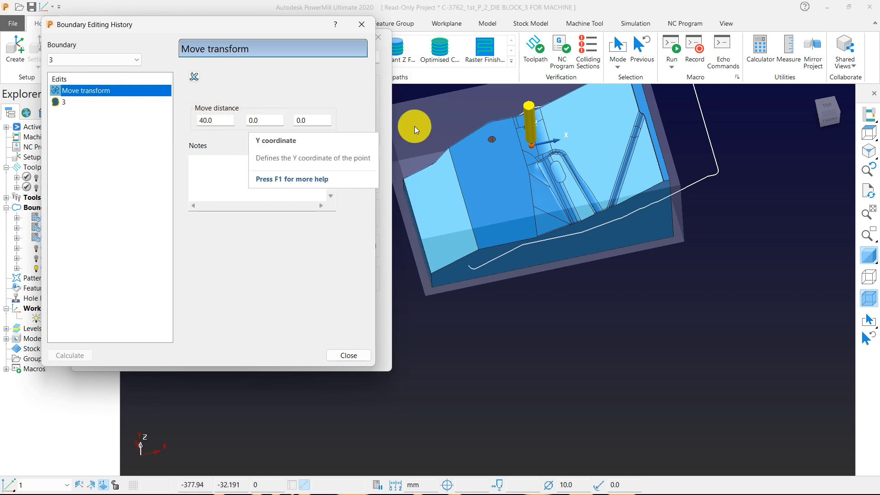
pyautogui.click(266, 120)
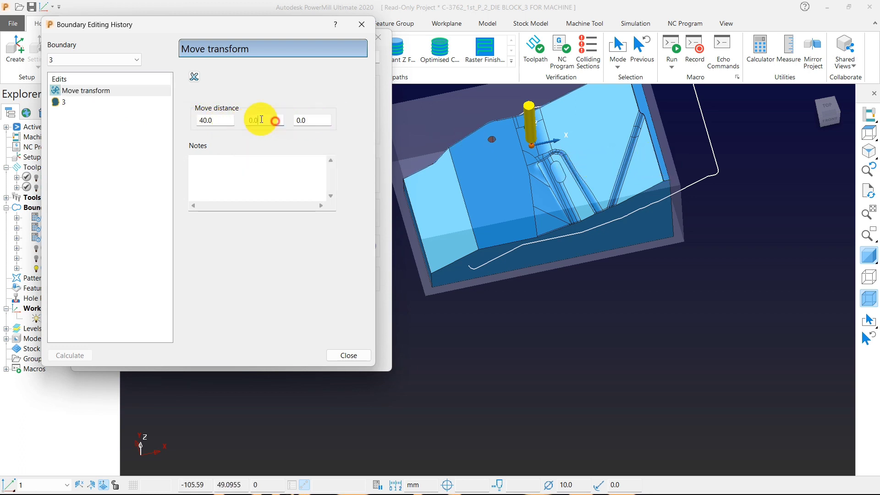
pyautogui.write('50')
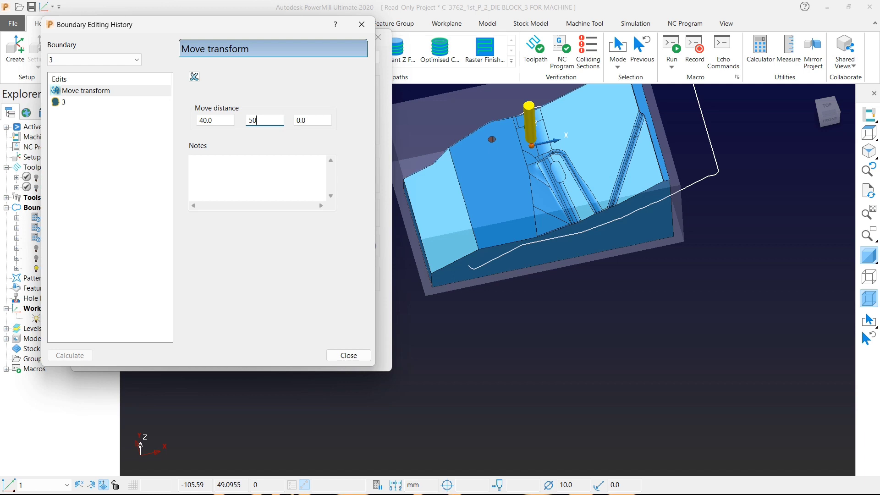
pyautogui.click(163, 119)
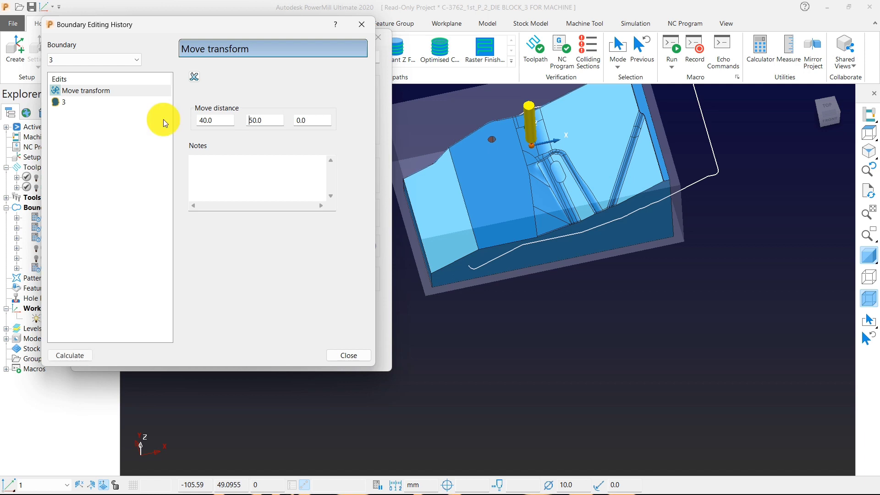
pyautogui.click(68, 356)
pyautogui.moveTo(482, 255); pyautogui.dragTo(569, 220, button='middle')
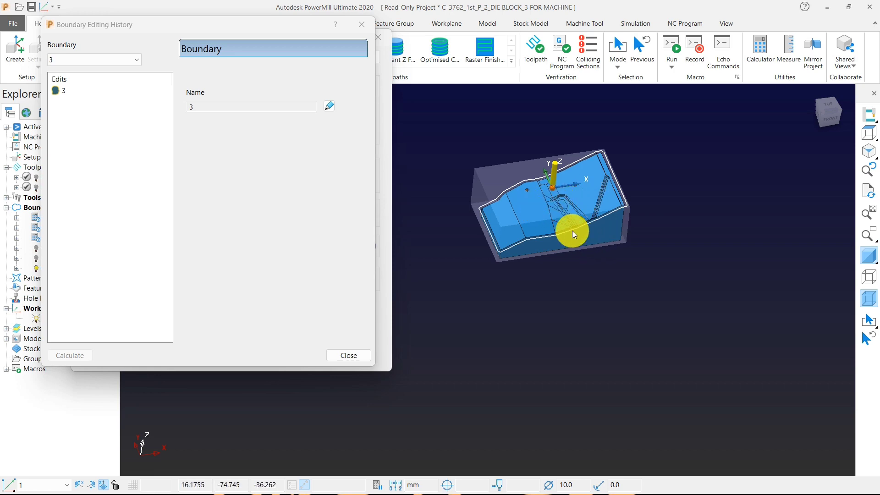
pyautogui.click(349, 356)
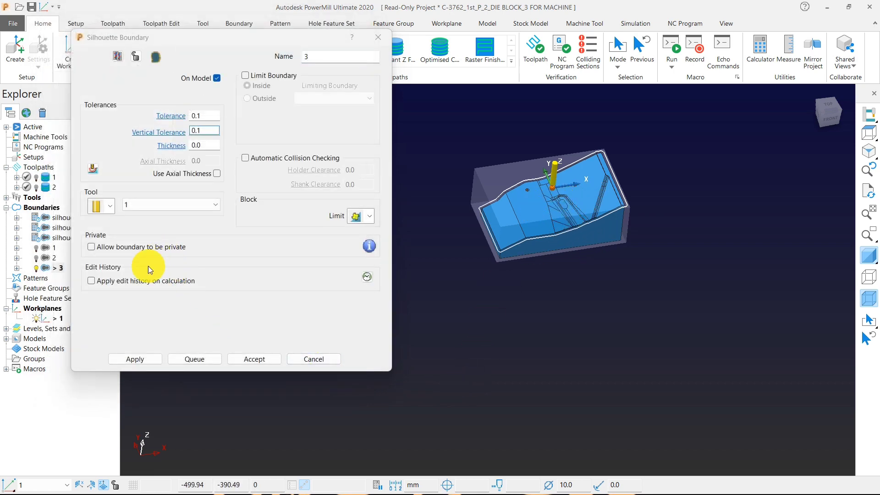
# - Check boundary 3's editing history from both its settings and its edit commands for remaining edits
pyautogui.click(367, 276)
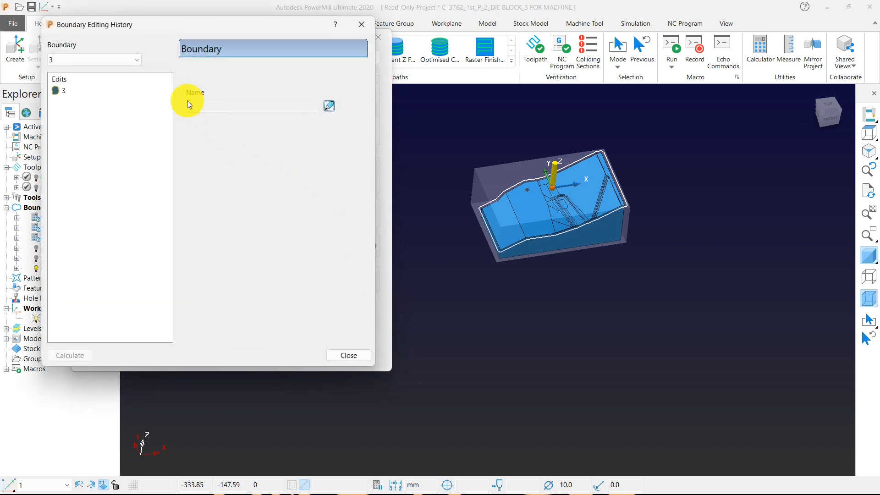
pyautogui.click(361, 25)
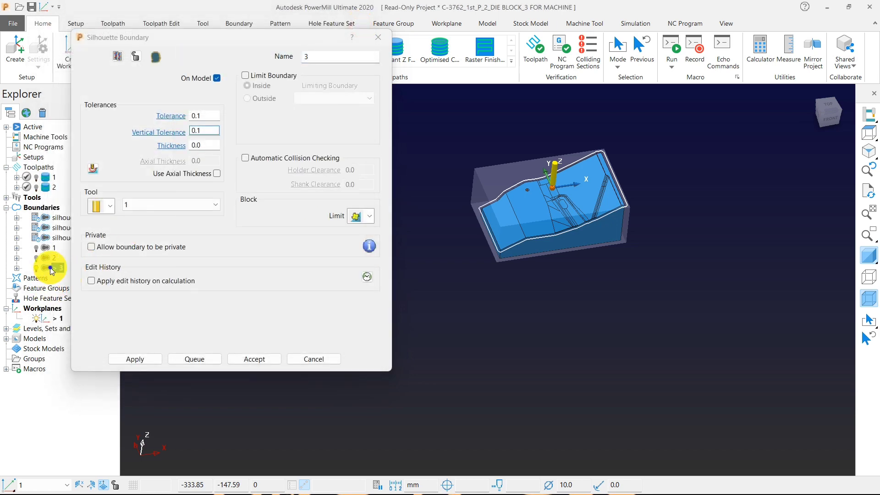
pyautogui.rightClick(50, 268)
pyautogui.moveTo(119, 390)
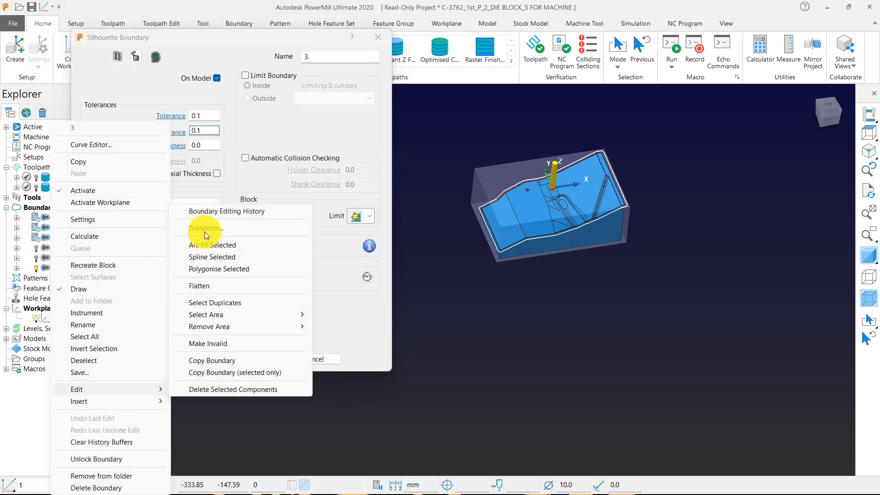
pyautogui.click(204, 211)
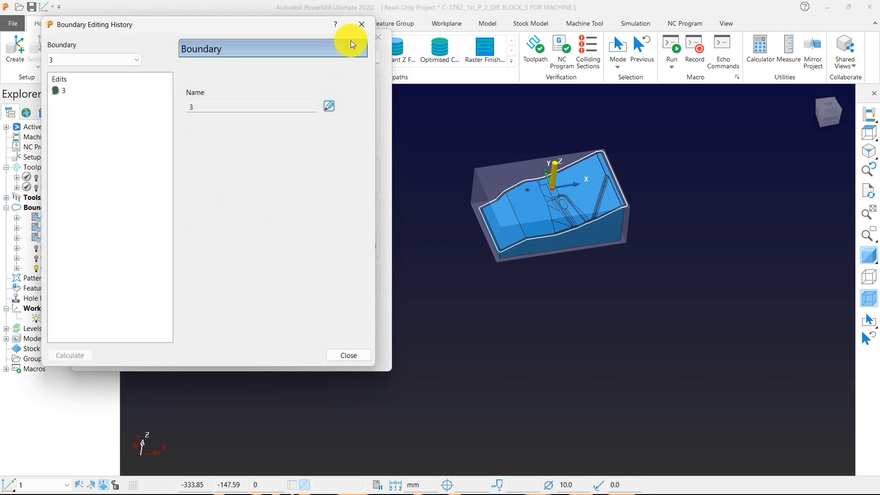
pyautogui.click(361, 24)
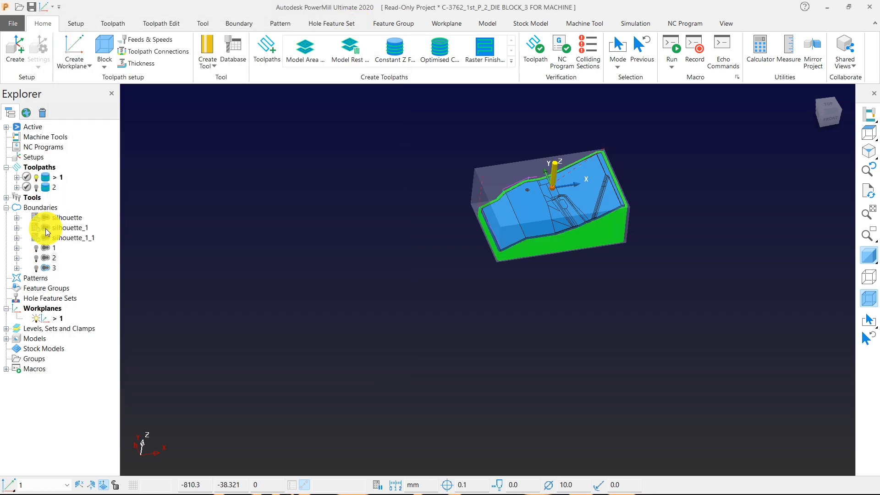
# - Examine the Private Boundary information in boundary 3's settings, then activate toolpath 2 and check boundary 2's settings
pyautogui.rightClick(44, 267)
pyautogui.click(83, 227)
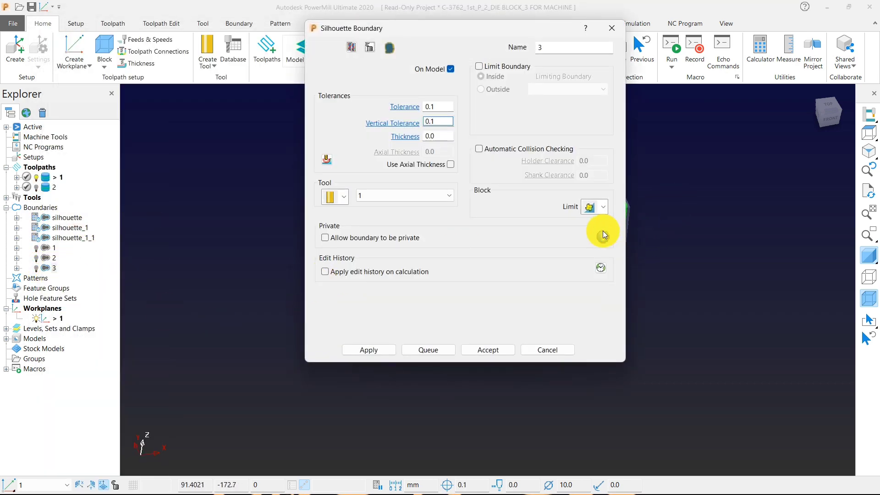
pyautogui.moveTo(603, 234)
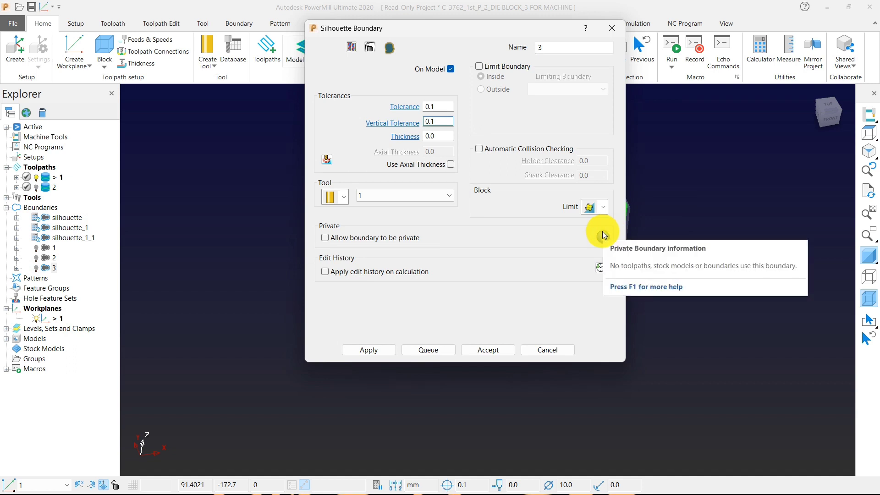
pyautogui.click(43, 188)
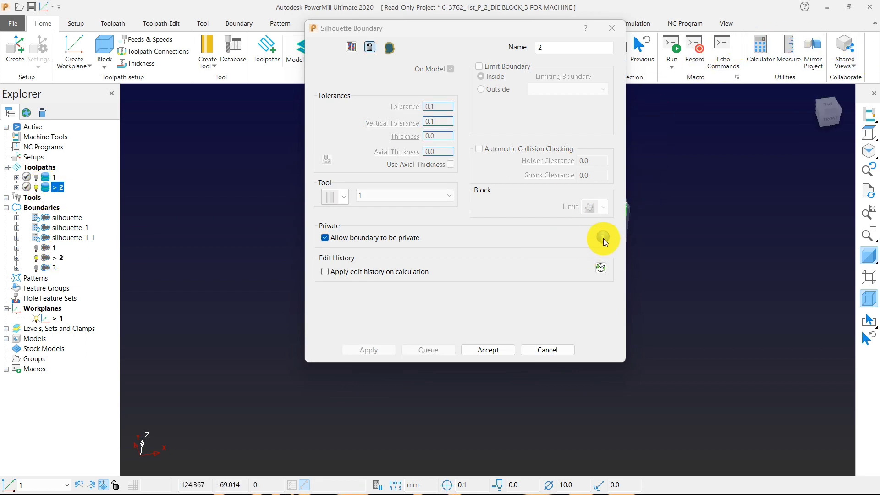
pyautogui.click(612, 27)
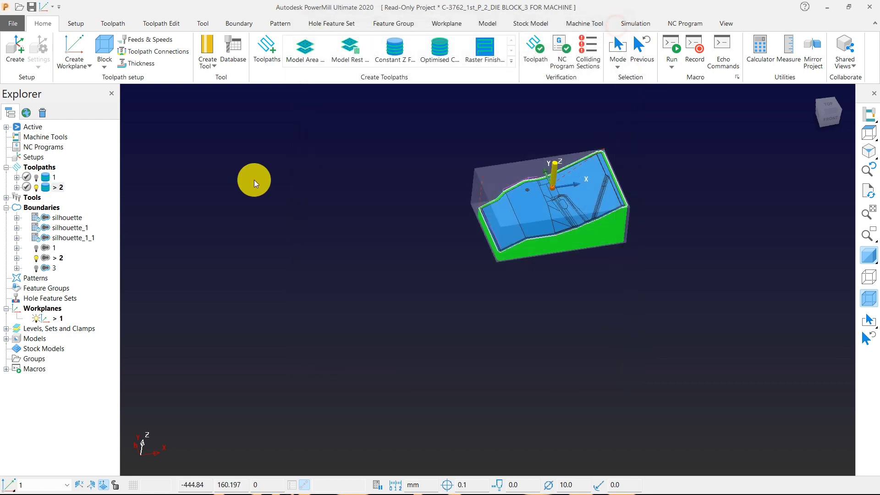
# - Review the settings of boundaries 2, silhouette_1_1 and 3 in turn
pyautogui.rightClick(49, 256)
pyautogui.click(79, 213)
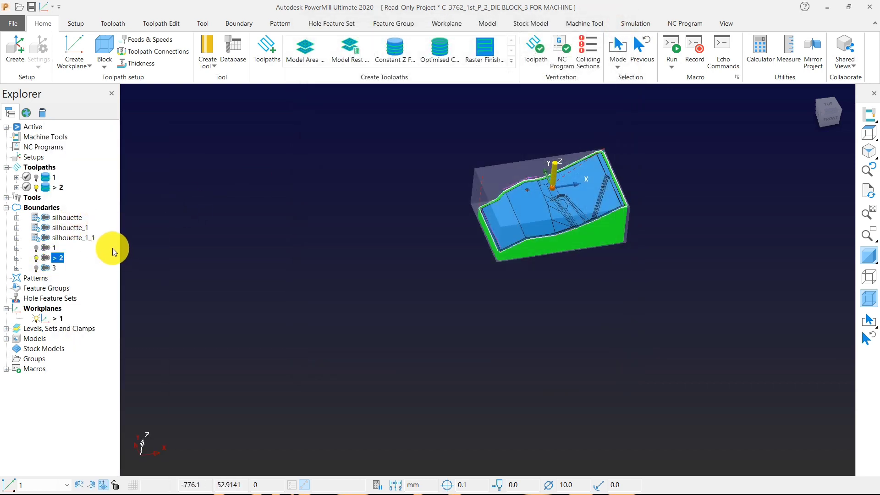
pyautogui.rightClick(55, 258)
pyautogui.click(79, 221)
pyautogui.rightClick(66, 237)
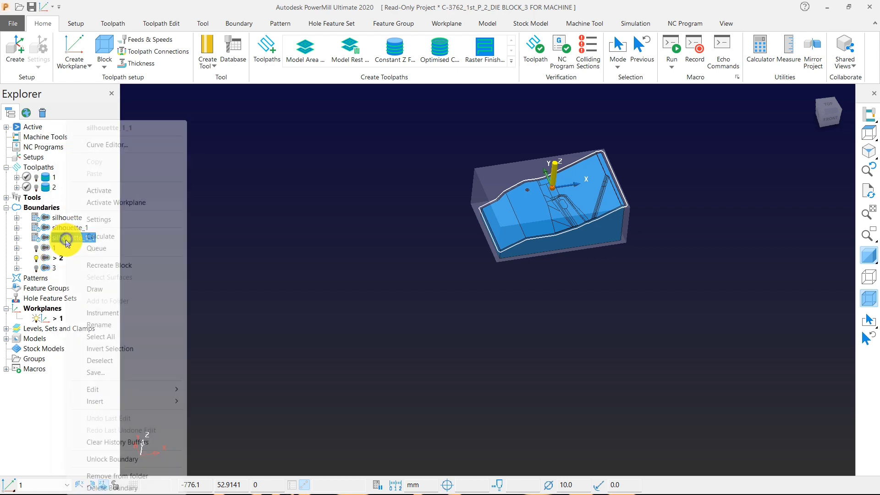
pyautogui.click(93, 220)
pyautogui.click(54, 267)
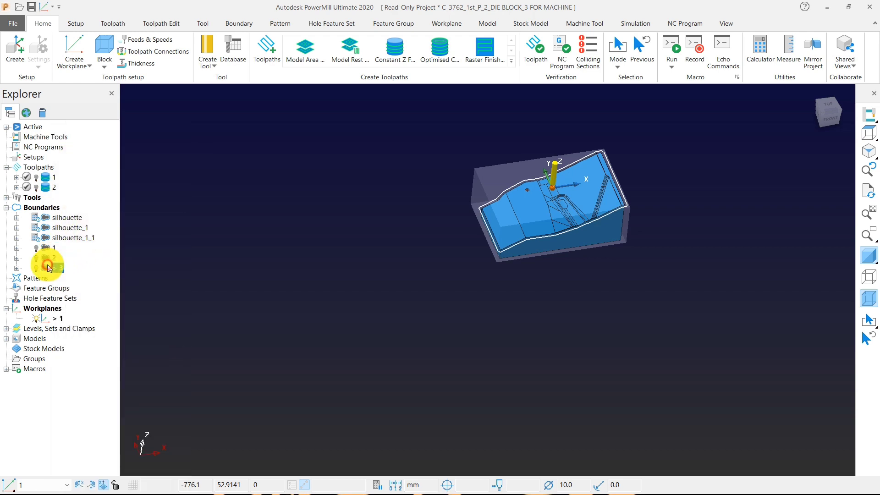
pyautogui.rightClick(55, 268)
pyautogui.click(84, 221)
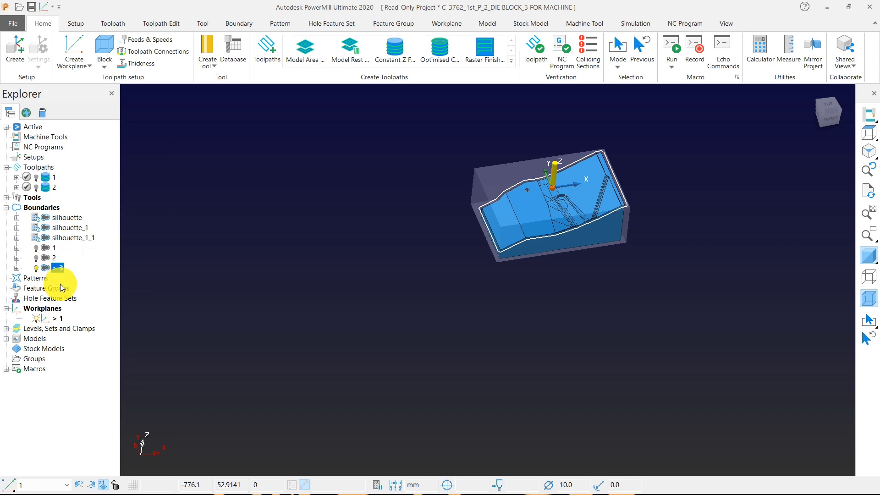
# - Create a new Silhouette boundary with the default settings
pyautogui.rightClick(42, 208)
pyautogui.moveTo(139, 273)
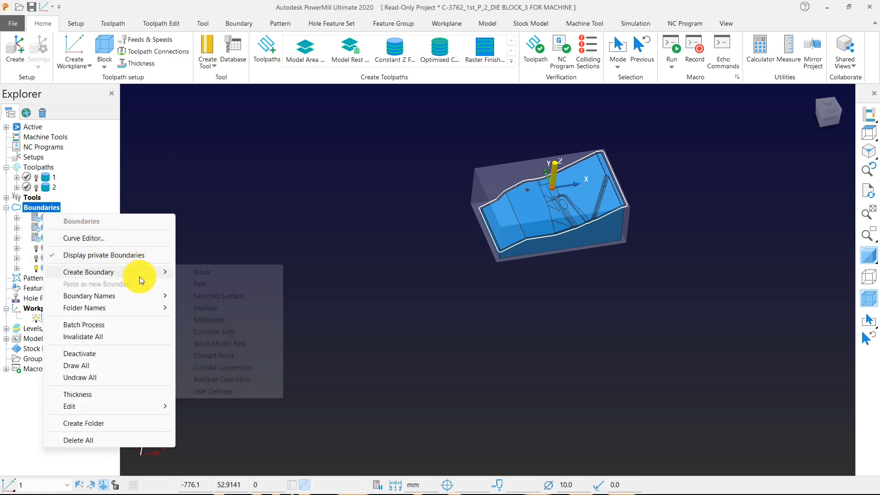
pyautogui.click(207, 320)
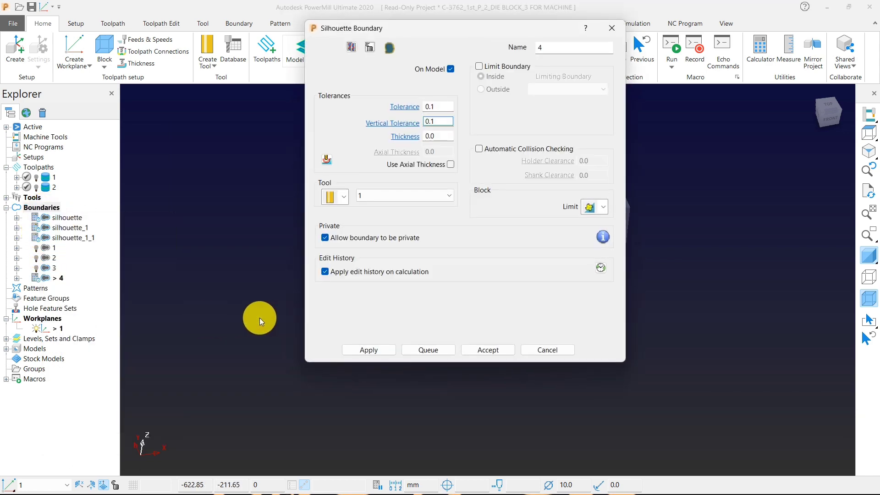
# - Examine the Private Boundary information and the editing history in private boundary 2's settings
pyautogui.click(49, 257)
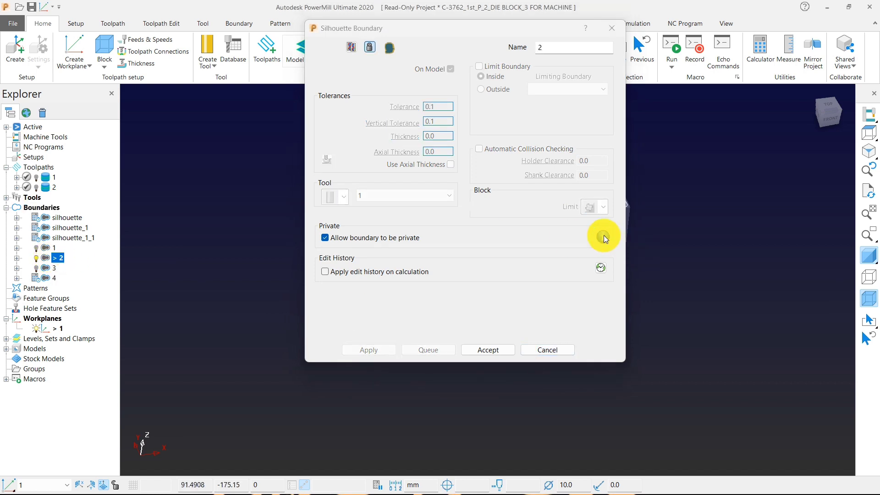
pyautogui.moveTo(604, 237)
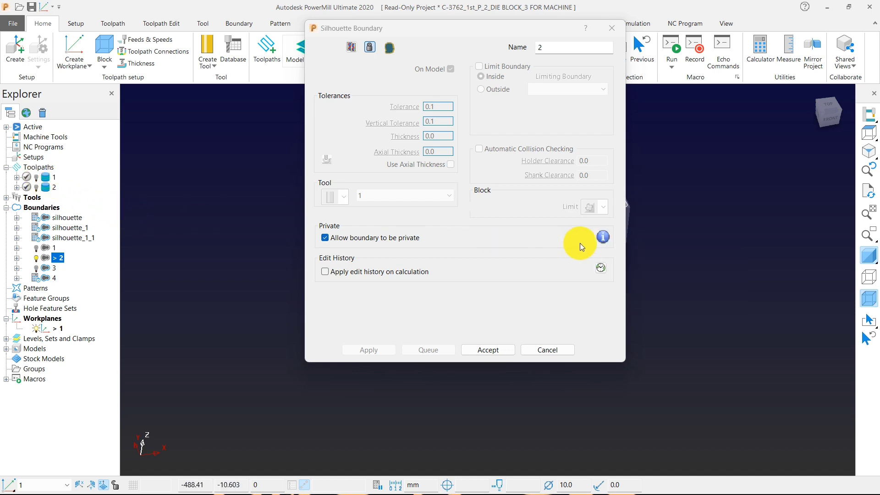
pyautogui.click(604, 238)
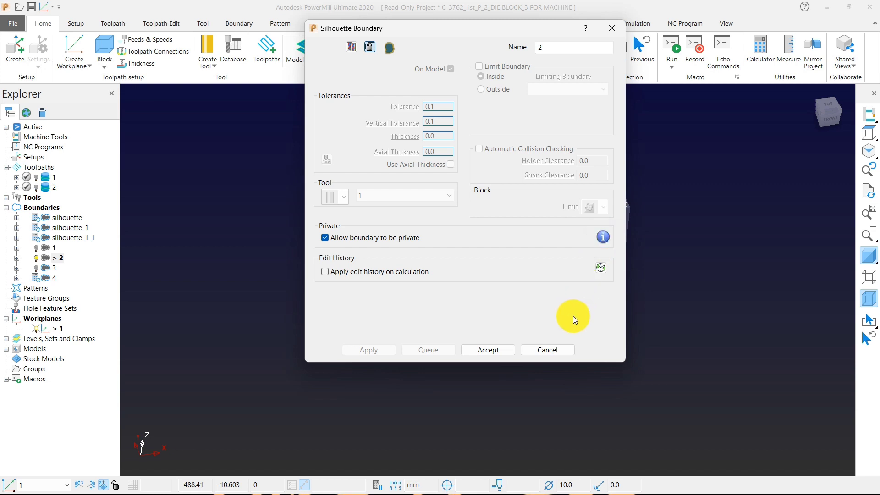
pyautogui.click(600, 267)
pyautogui.click(603, 233)
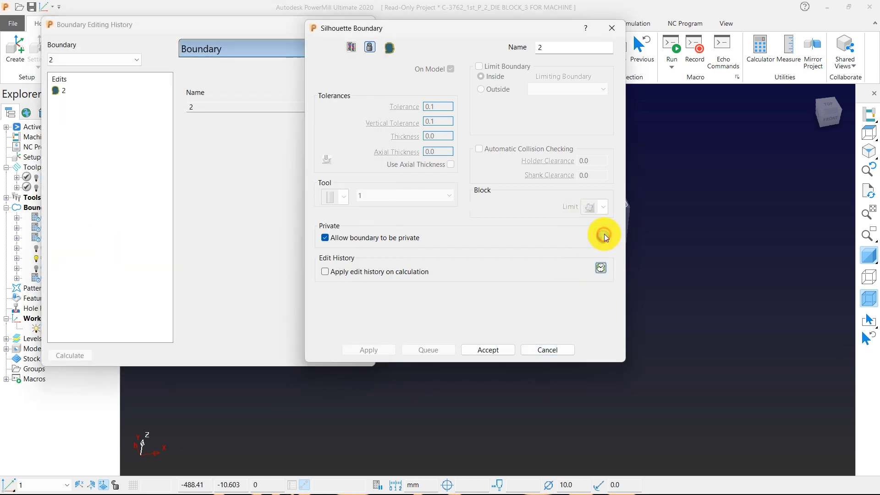
# - Close private boundary 2's settings and editing history
pyautogui.click(609, 31)
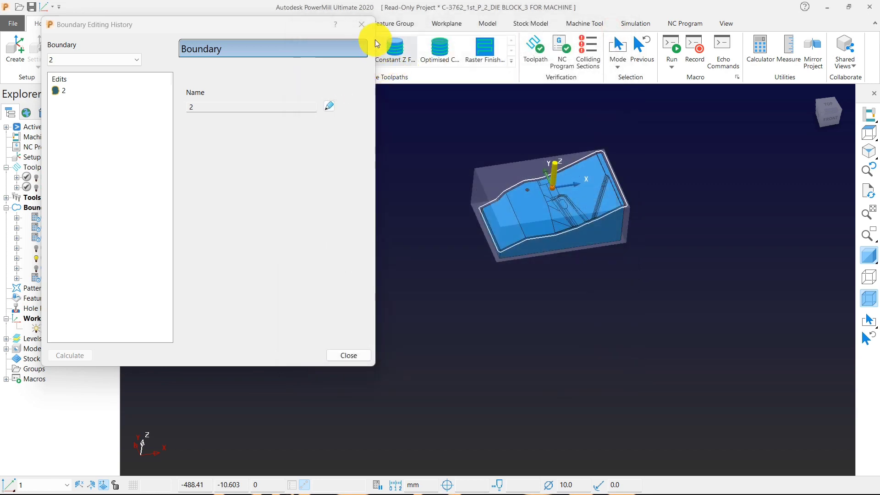
pyautogui.click(368, 26)
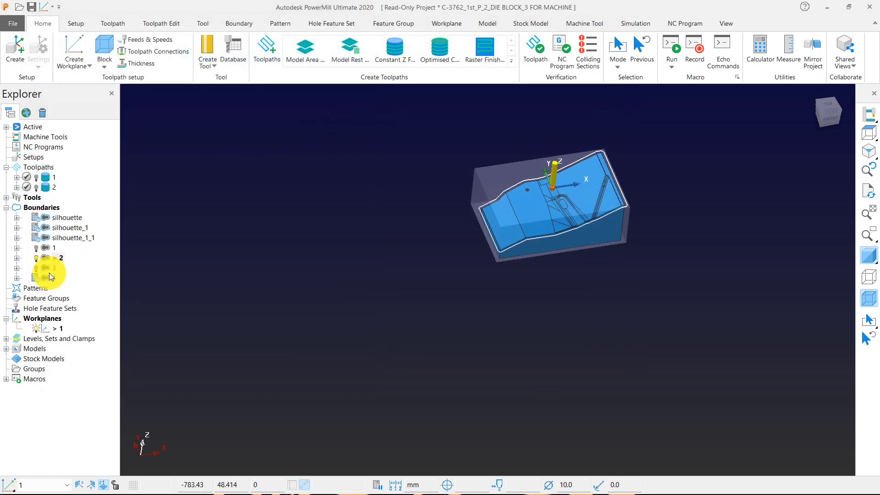
pyautogui.rightClick(49, 273)
pyautogui.click(180, 269)
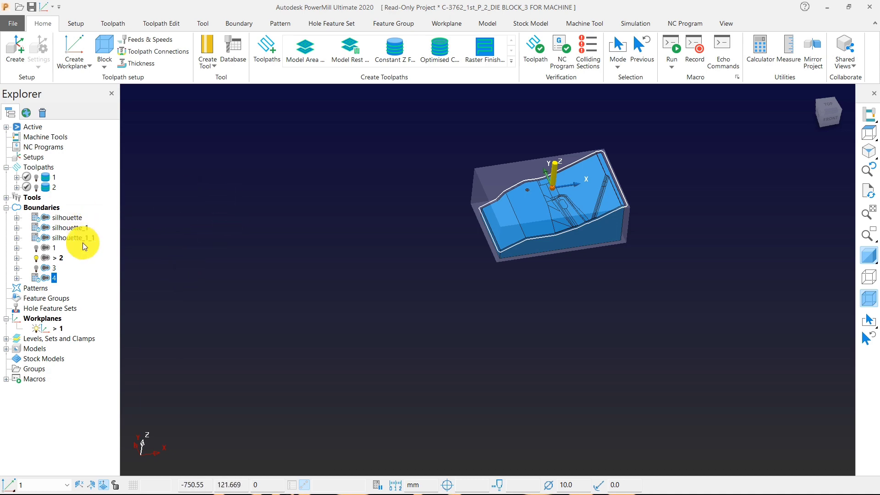
# - Add another Silhouette boundary with the default settings, check the die block from above, and close the settings without calculating
pyautogui.rightClick(40, 207)
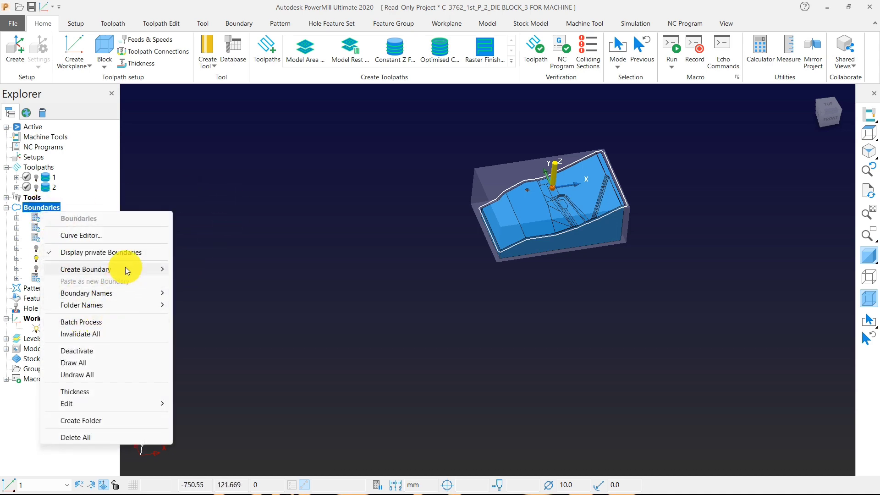
pyautogui.moveTo(125, 269)
pyautogui.click(220, 316)
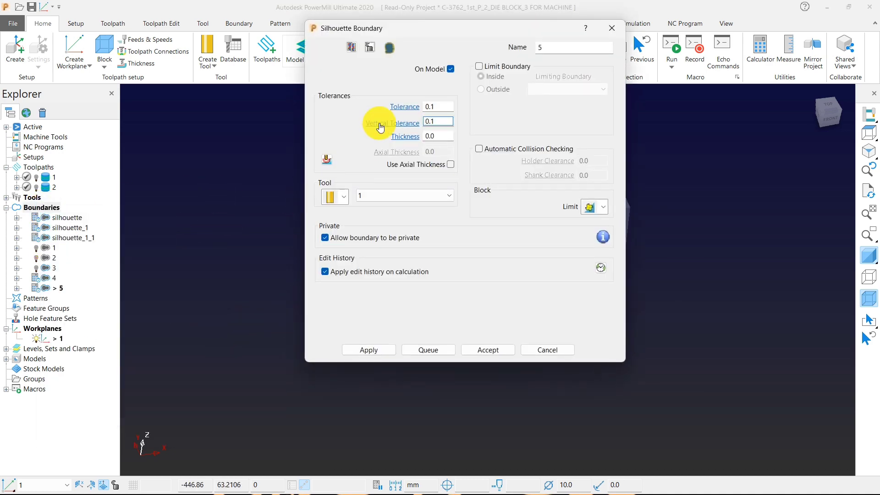
pyautogui.moveTo(383, 24); pyautogui.dragTo(134, 24)
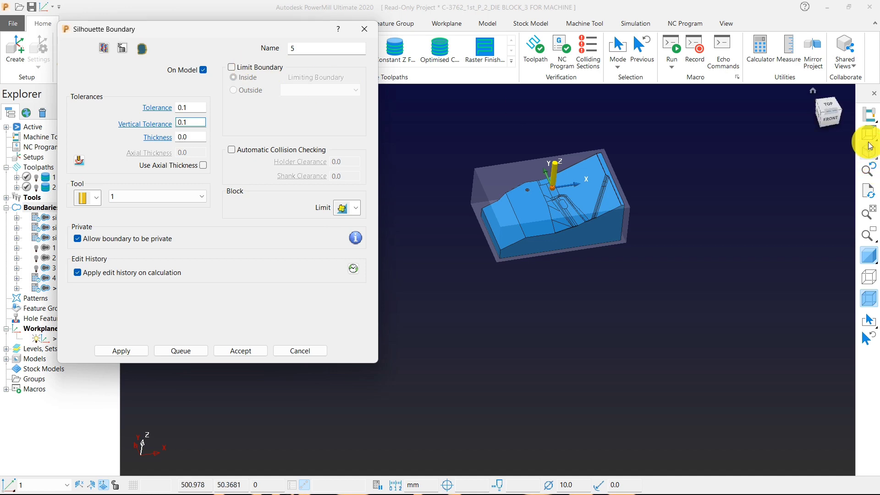
pyautogui.click(869, 120)
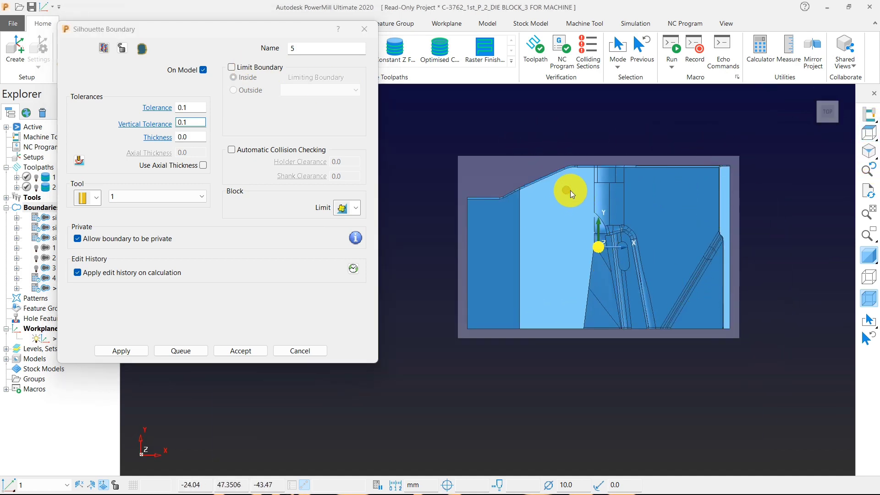
pyautogui.moveTo(643, 273); pyautogui.dragTo(633, 197, button='middle')
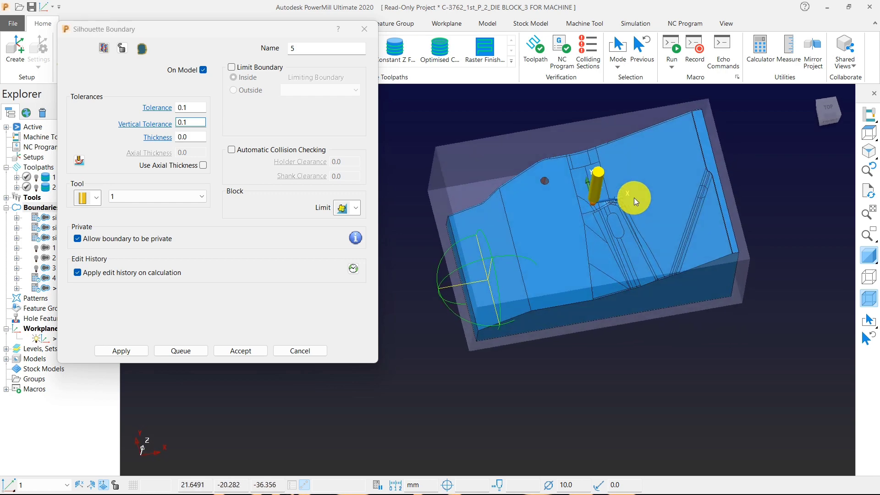
pyautogui.click(872, 134)
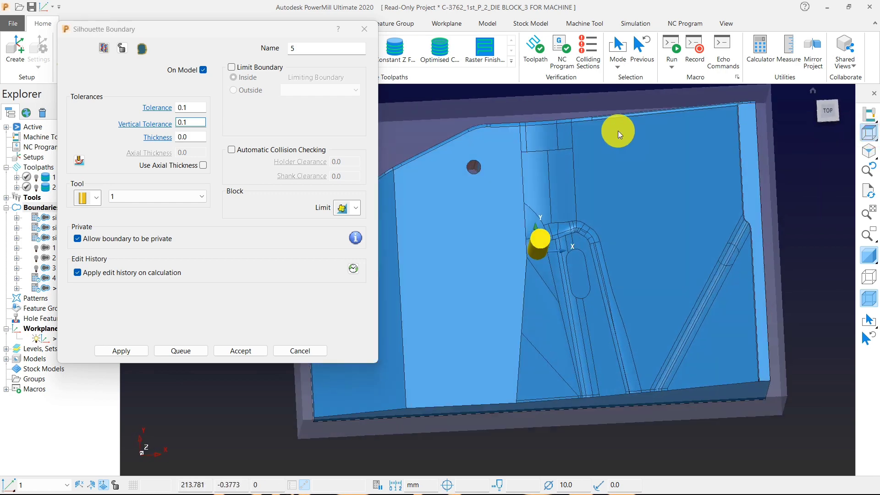
pyautogui.click(364, 29)
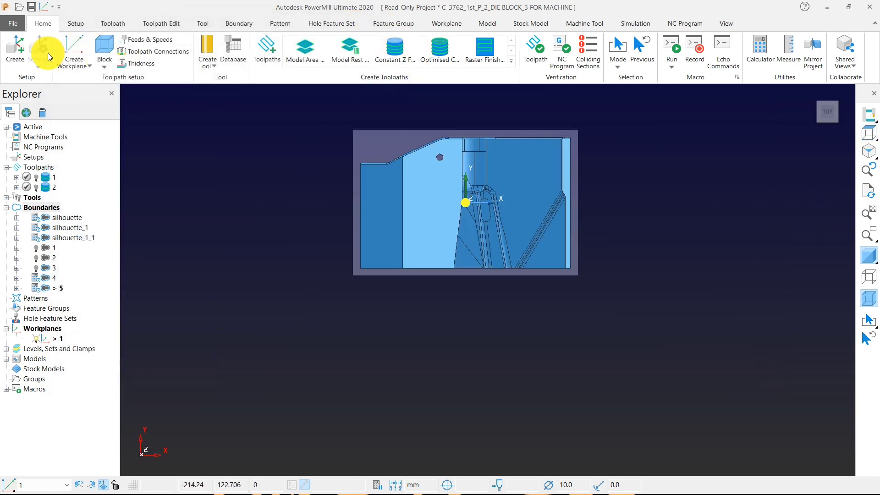
# - Shrink the block to the die's grooved portion by locking its X minimum at about -11.52 and recalculating it from the model
pyautogui.click(97, 45)
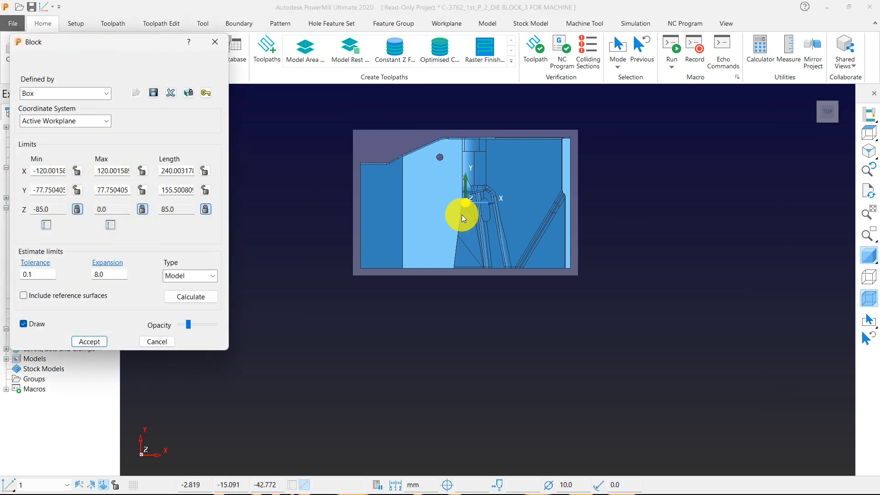
pyautogui.click(379, 169)
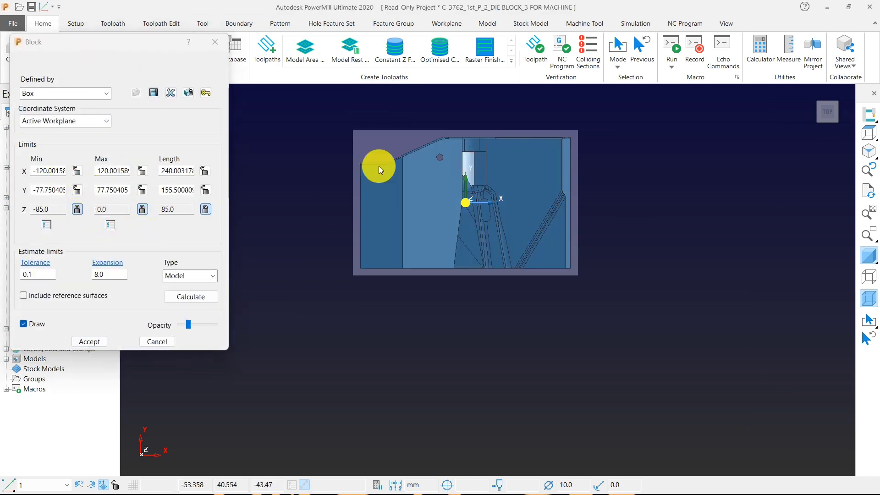
pyautogui.click(78, 190)
pyautogui.click(192, 297)
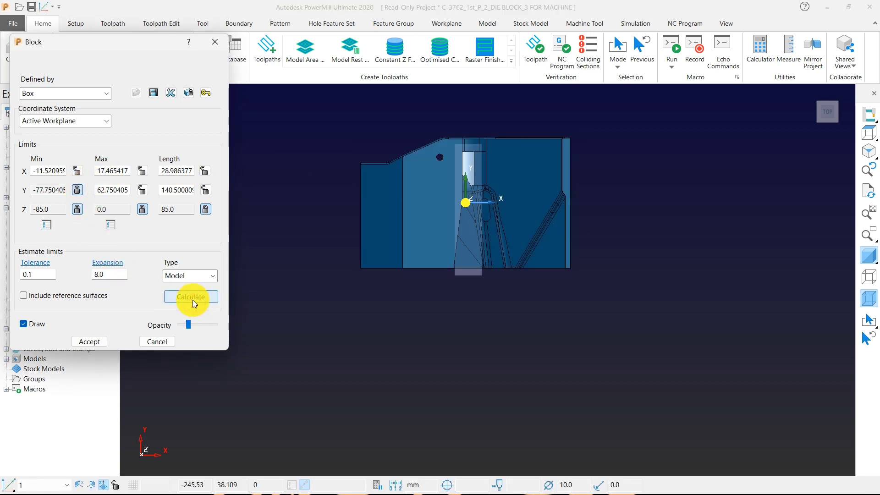
pyautogui.click(77, 170)
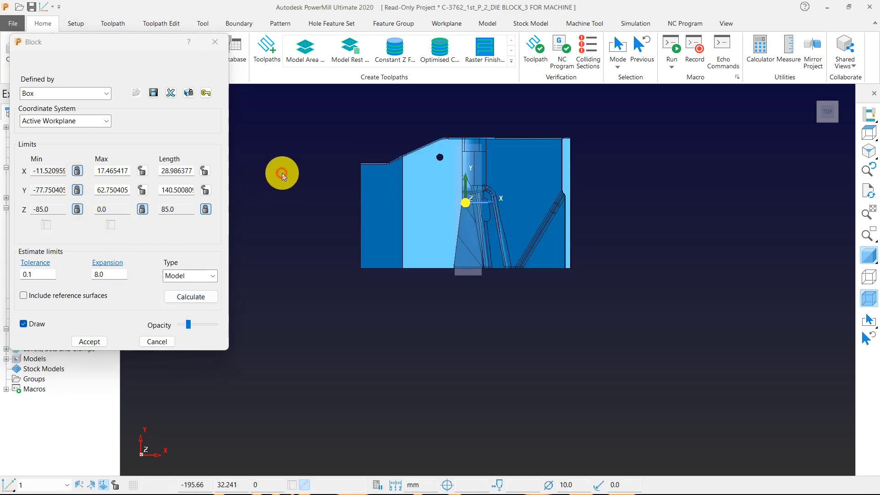
pyautogui.click(191, 292)
pyautogui.click(89, 342)
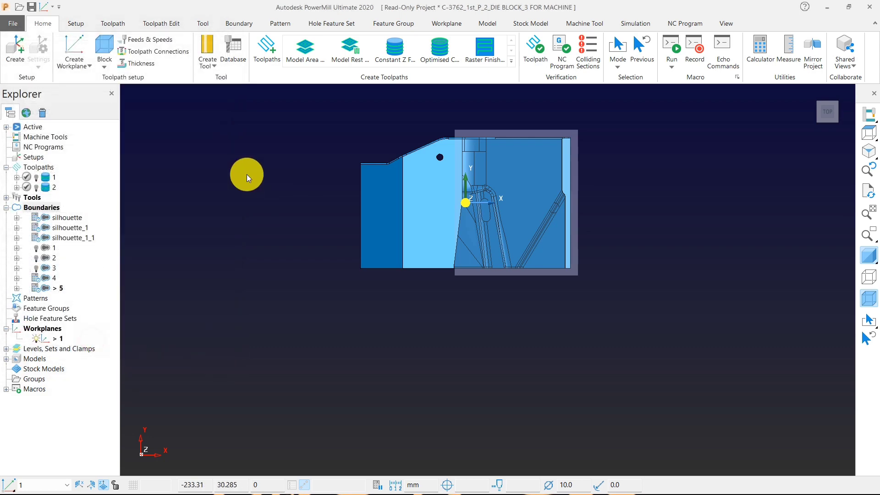
# - Create a Block boundary around the shortened block, apply and accept it, and view it from above
pyautogui.rightClick(247, 178)
pyautogui.moveTo(293, 203)
pyautogui.moveTo(410, 228)
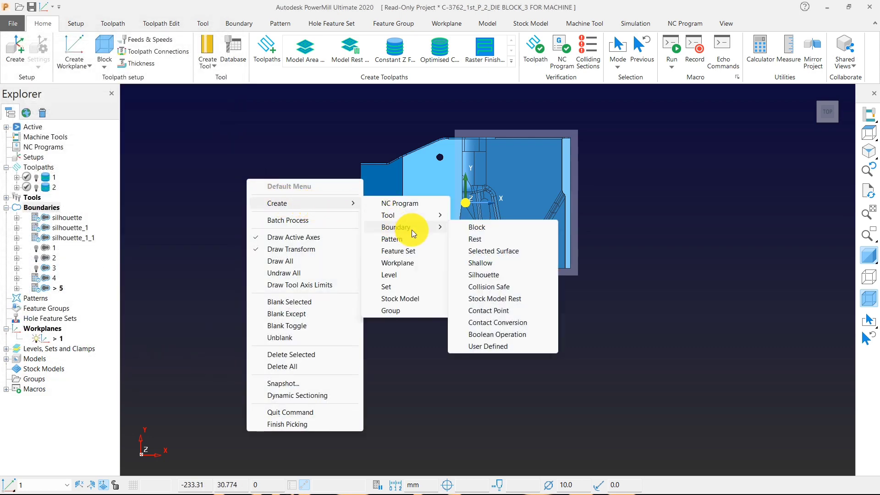
pyautogui.click(464, 234)
pyautogui.click(163, 339)
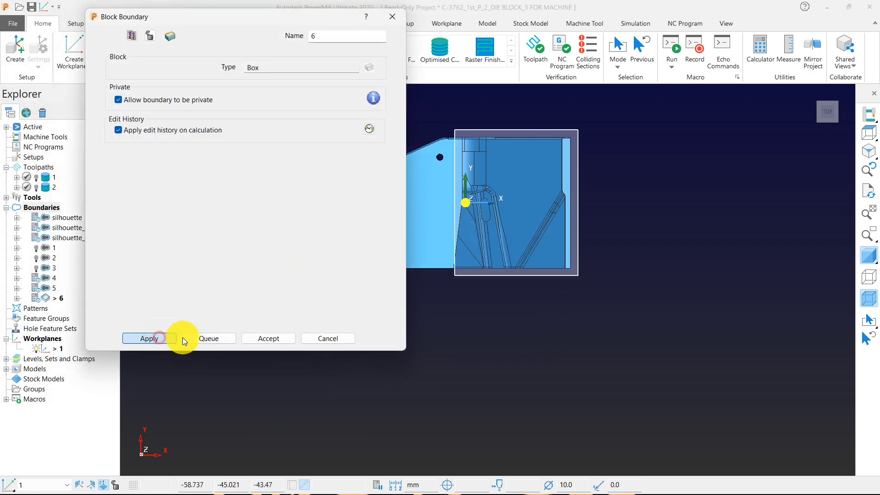
pyautogui.click(258, 340)
pyautogui.moveTo(493, 315); pyautogui.dragTo(557, 287, button='middle')
pyautogui.click(868, 132)
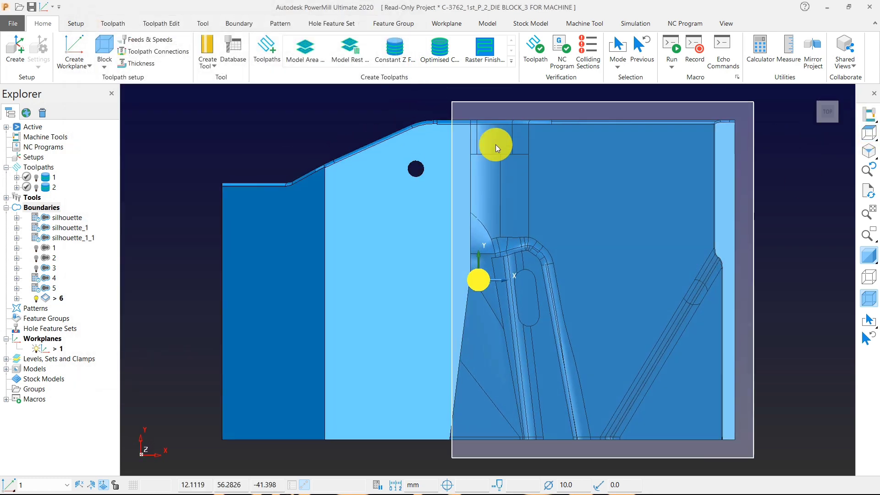
pyautogui.scroll(-3, 477, 134)
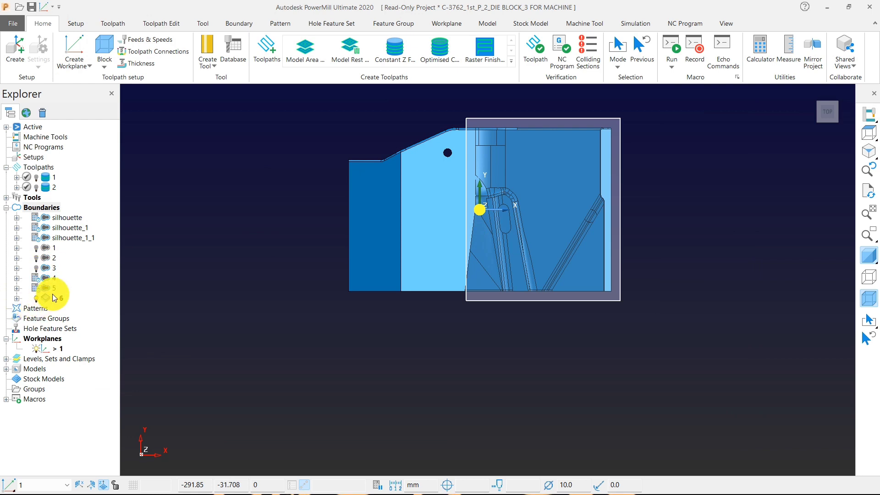
# - Start a new Silhouette boundary limited to the inside of Block boundary 6
pyautogui.rightClick(51, 208)
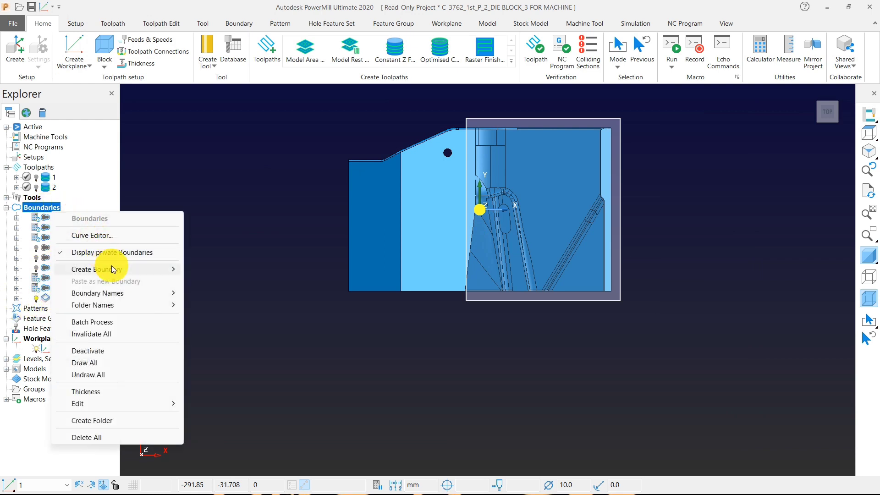
pyautogui.moveTo(123, 268)
pyautogui.click(216, 317)
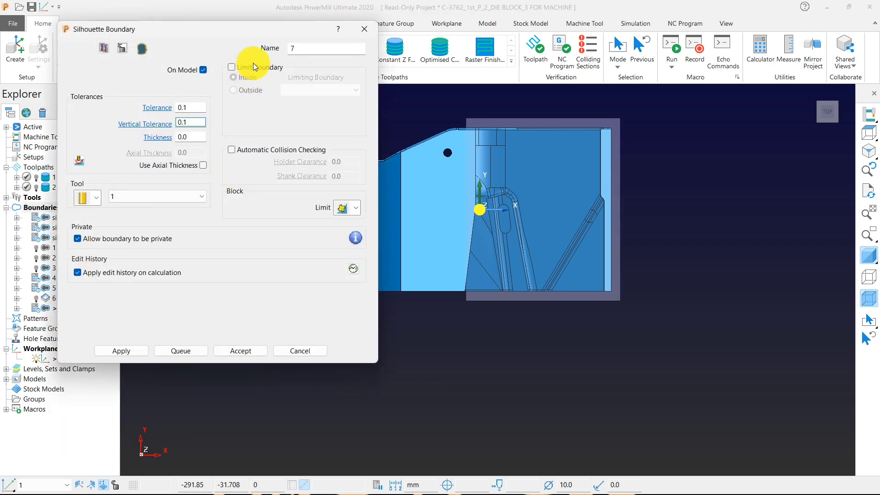
pyautogui.moveTo(211, 30); pyautogui.dragTo(254, 27)
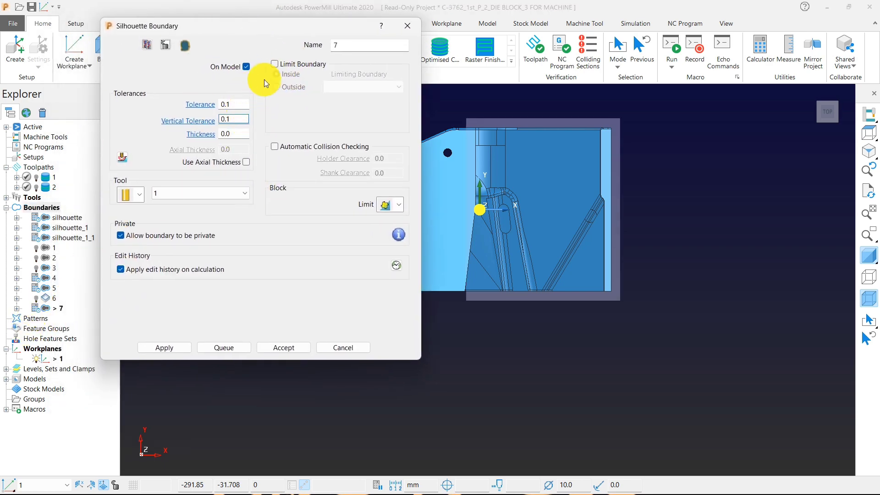
pyautogui.click(274, 64)
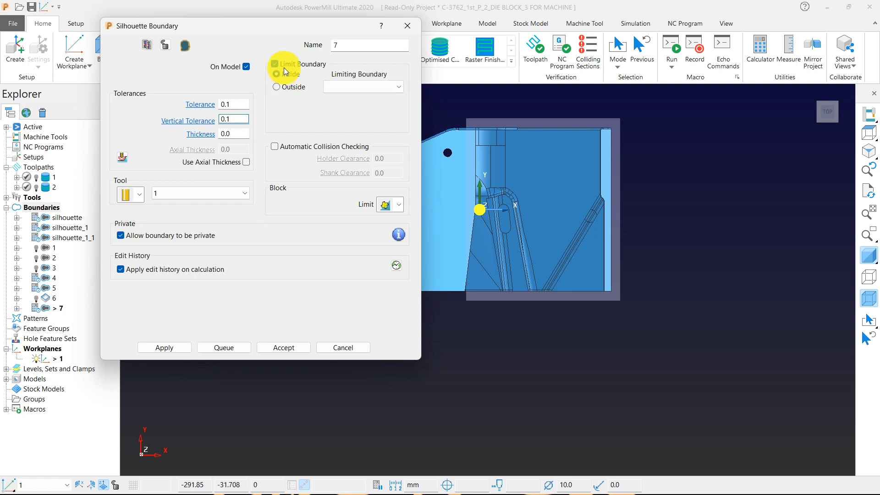
pyautogui.click(366, 85)
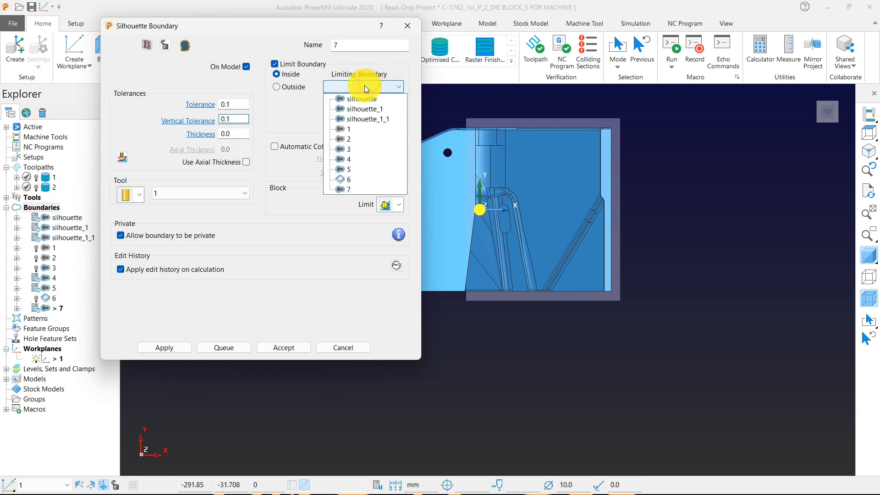
pyautogui.click(345, 179)
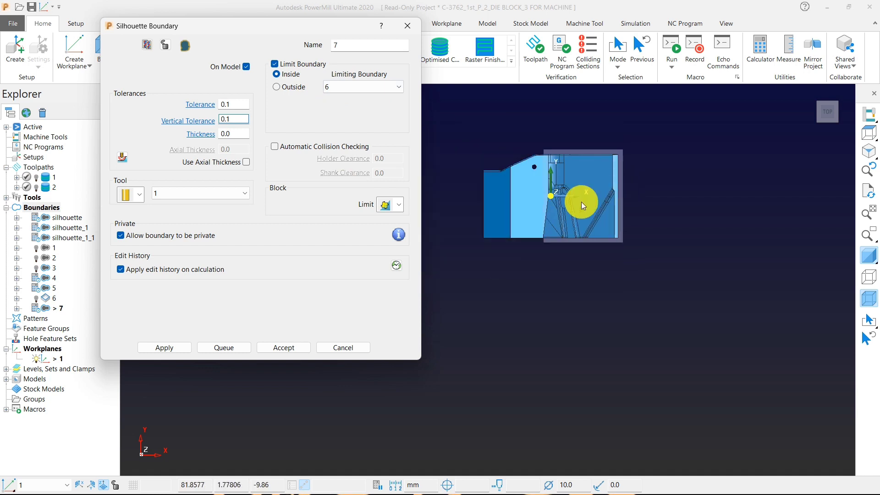
# - Recalculate the block around the whole model with an 8.0 expansion and accept it
pyautogui.scroll(-2, 581, 202)
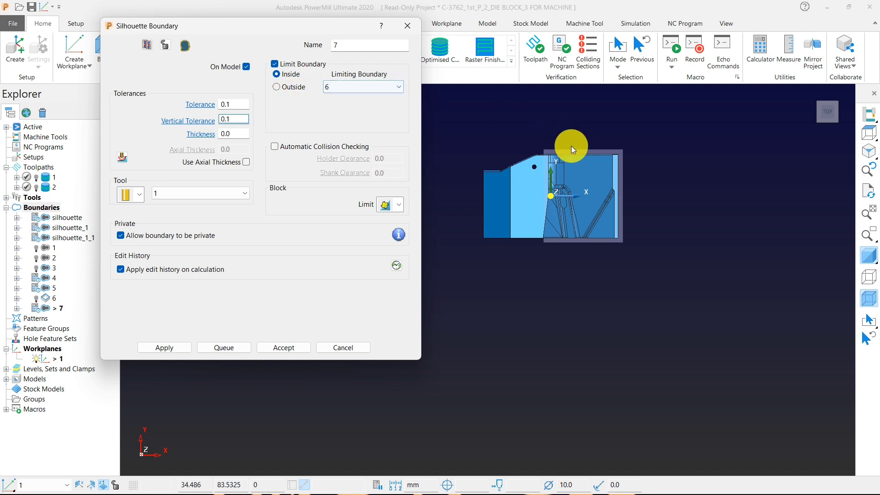
pyautogui.moveTo(589, 258); pyautogui.dragTo(649, 226, button='middle')
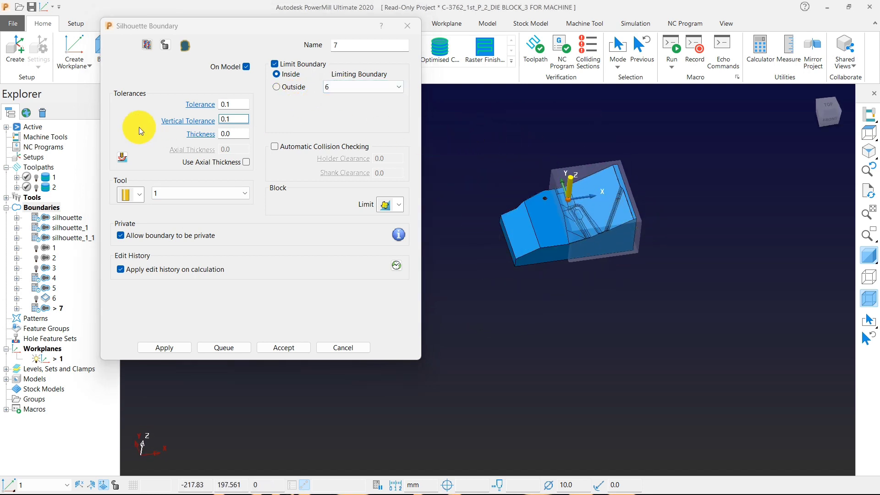
pyautogui.click(96, 42)
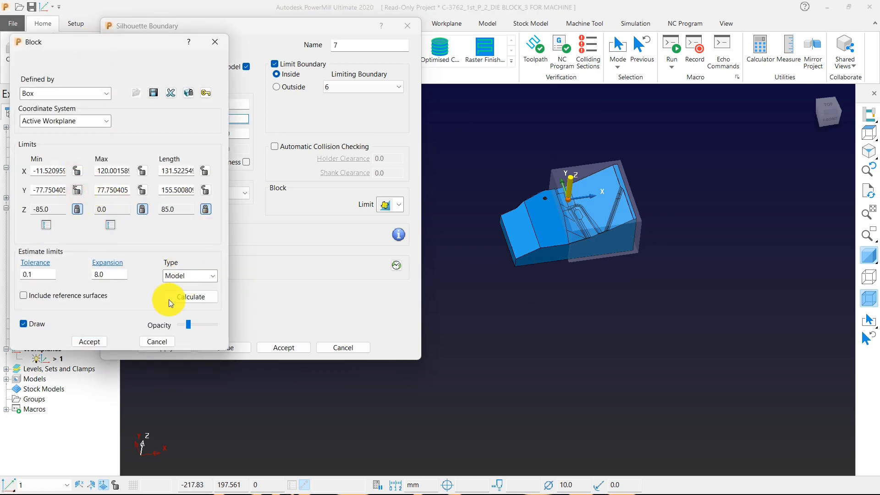
pyautogui.click(191, 297)
pyautogui.click(91, 341)
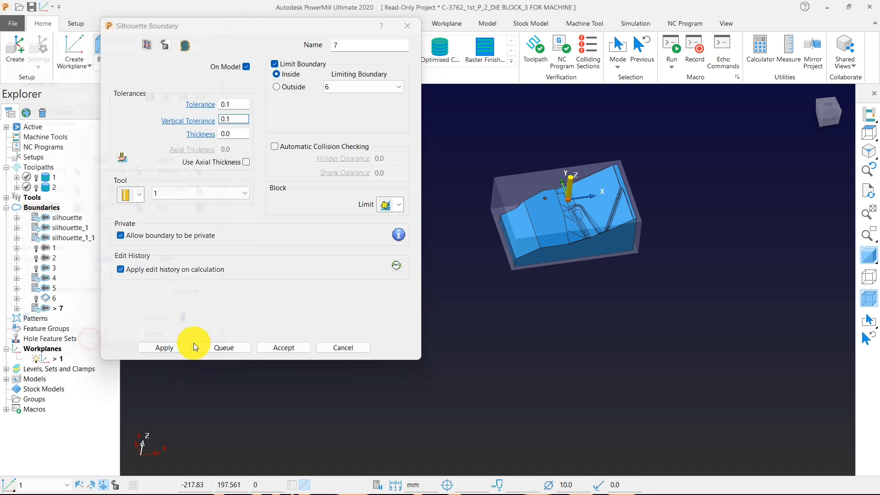
# - Calculate the limited Silhouette boundary on the die block and compare its outline with Block boundary 6
pyautogui.click(161, 348)
pyautogui.scroll(4, 642, 215)
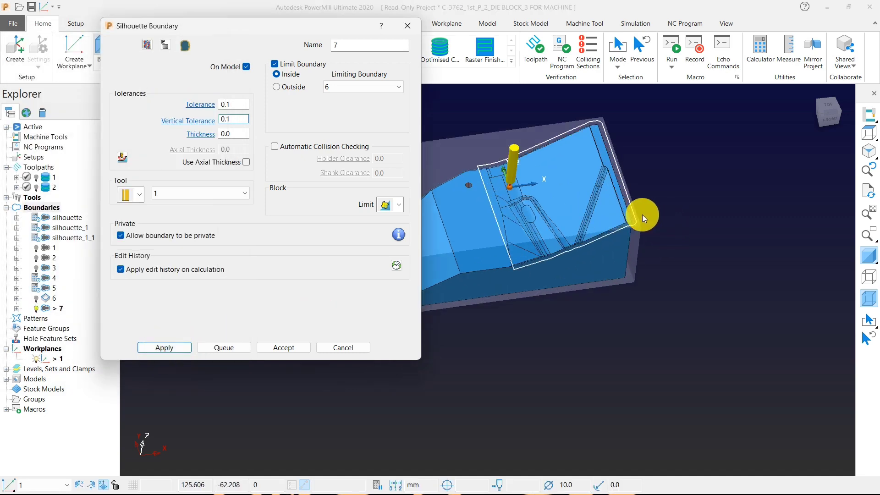
pyautogui.moveTo(499, 292); pyautogui.dragTo(538, 265, button='middle')
pyautogui.click(867, 133)
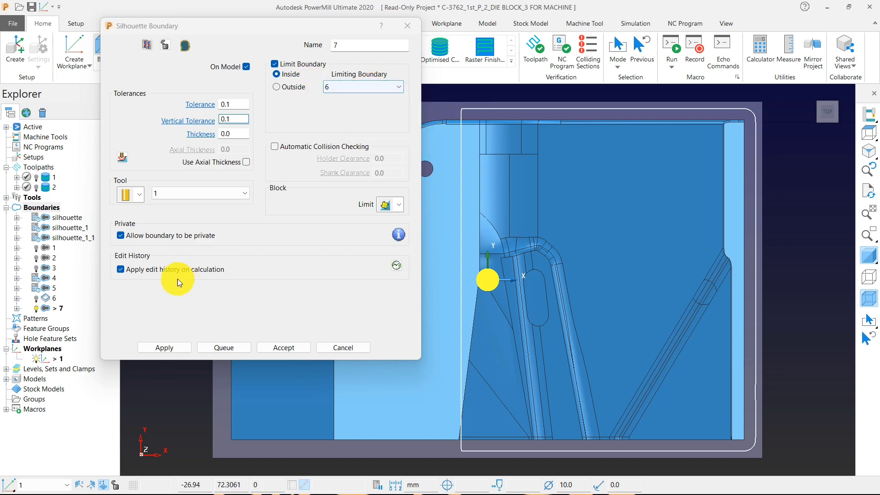
pyautogui.moveTo(429, 303); pyautogui.dragTo(532, 167, button='middle')
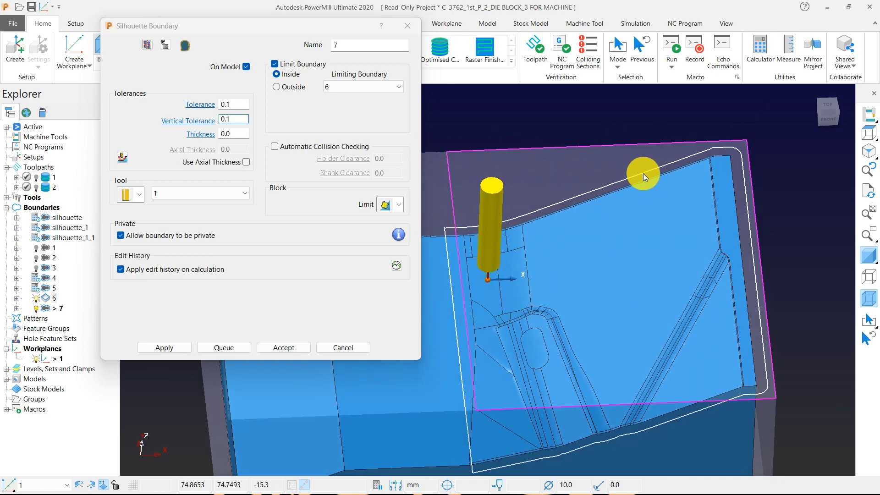
pyautogui.scroll(1, 687, 153)
pyautogui.scroll(2, 691, 150)
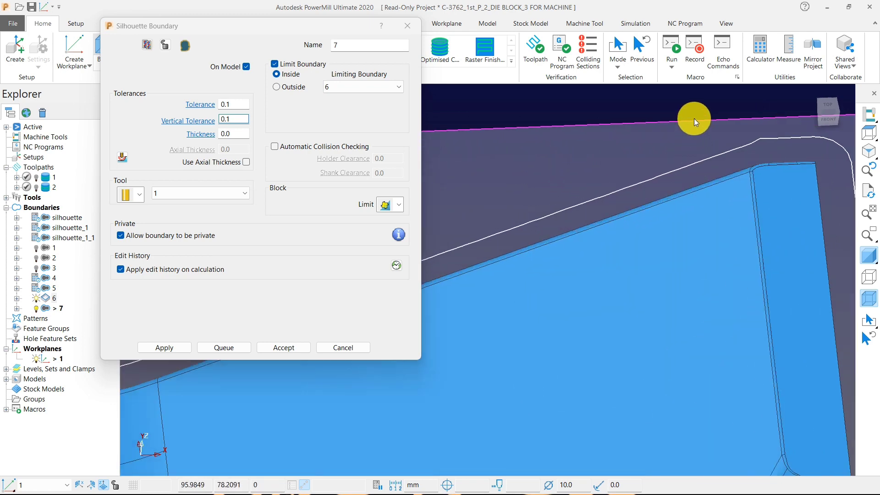
pyautogui.scroll(-4, 678, 157)
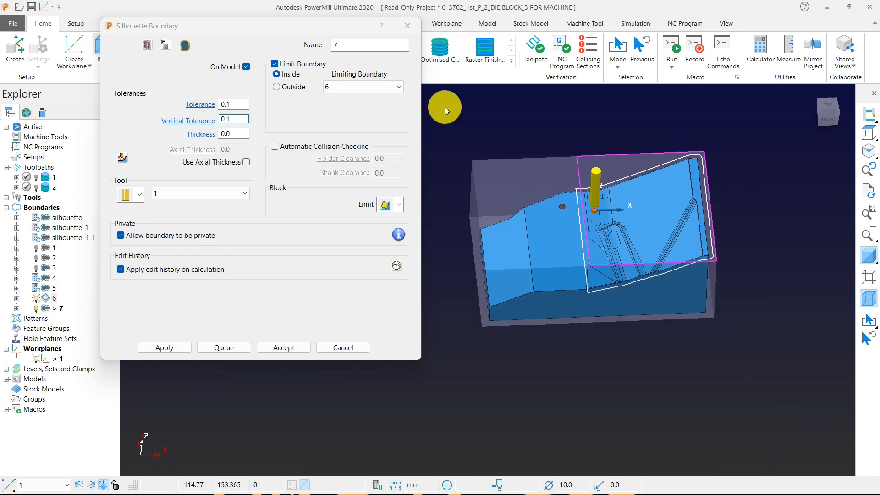
# - Limit Silhouette boundary 7 to the outside of boundary 6, calculate it, and inspect its outline from above and at an angle
pyautogui.click(285, 90)
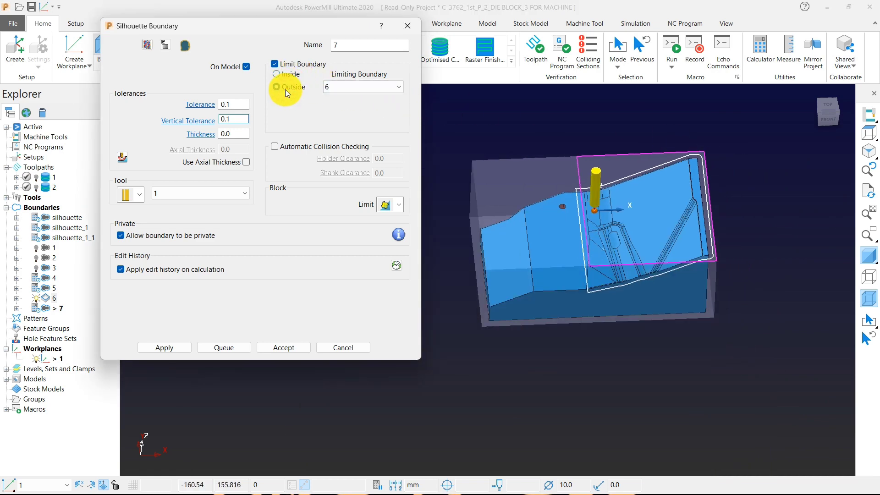
pyautogui.click(168, 347)
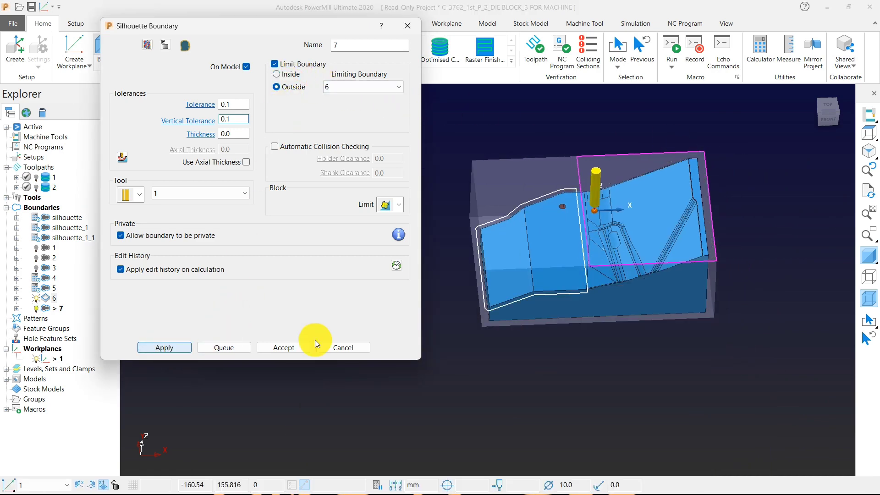
pyautogui.click(866, 133)
pyautogui.scroll(-4, 510, 138)
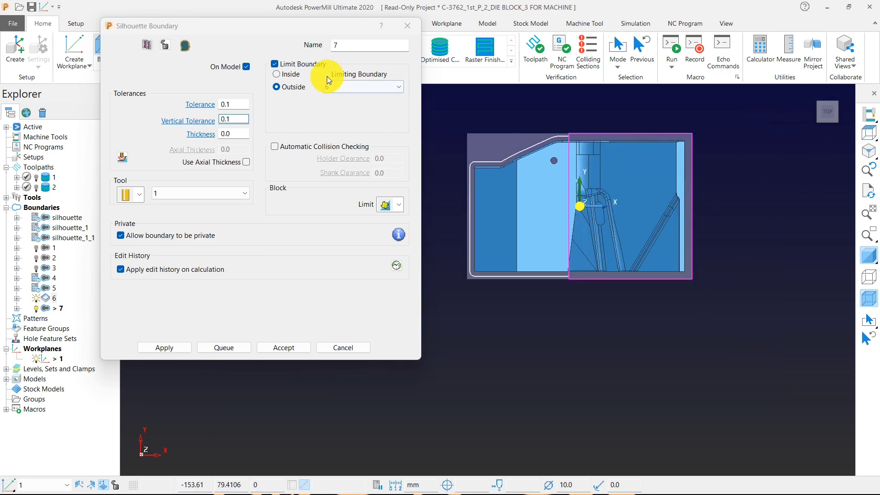
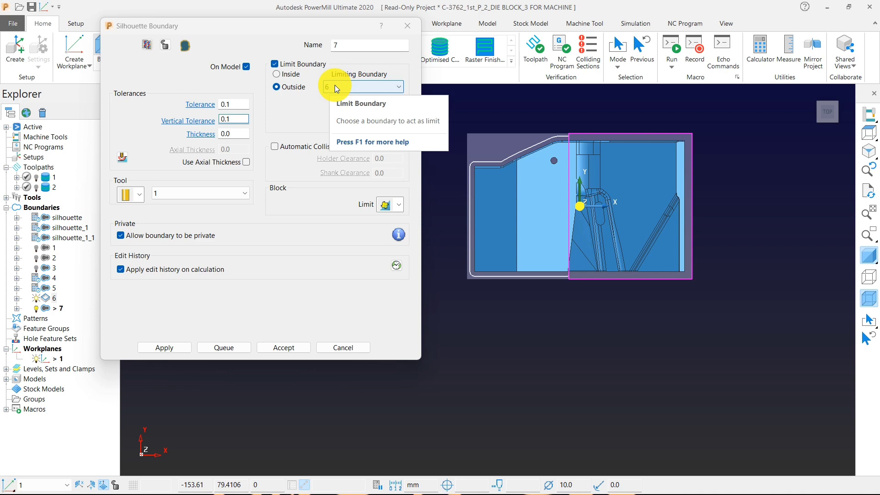
pyautogui.moveTo(542, 255); pyautogui.dragTo(545, 171, button='middle')
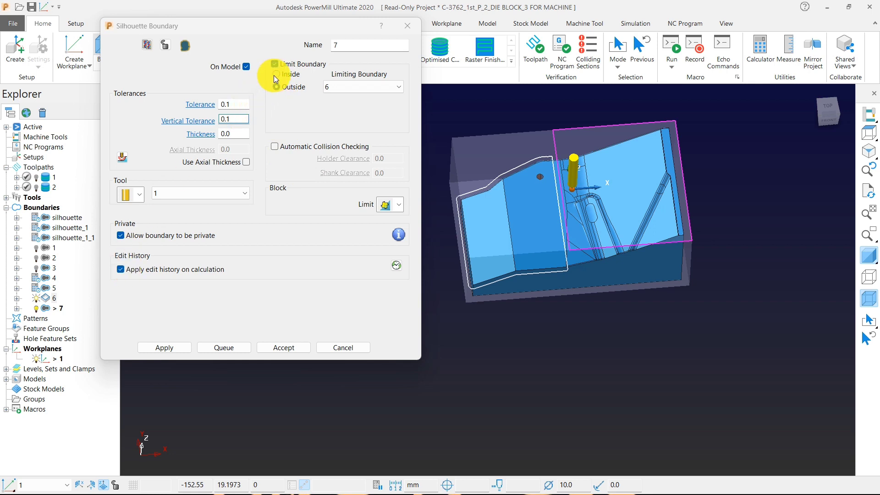
# - Choose the silhouette boundary as the limiting boundary for boundary 7 and close the Silhouette Boundary settings
pyautogui.click(353, 87)
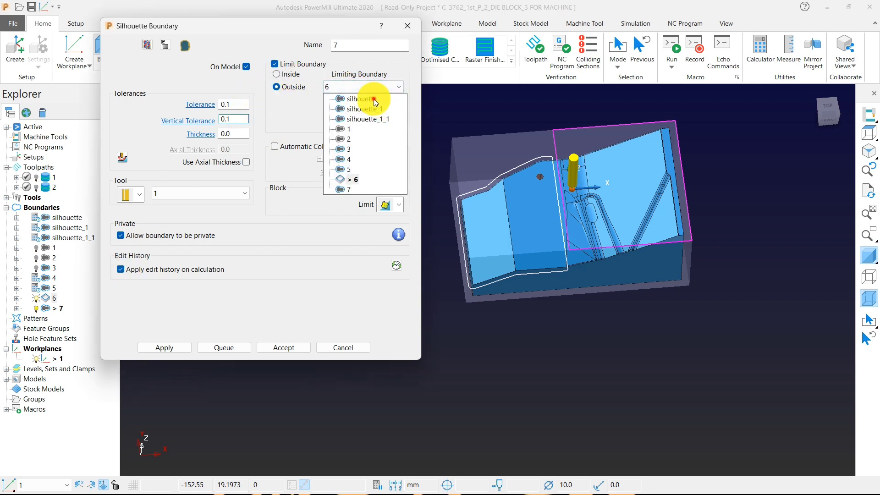
pyautogui.click(369, 94)
pyautogui.click(367, 88)
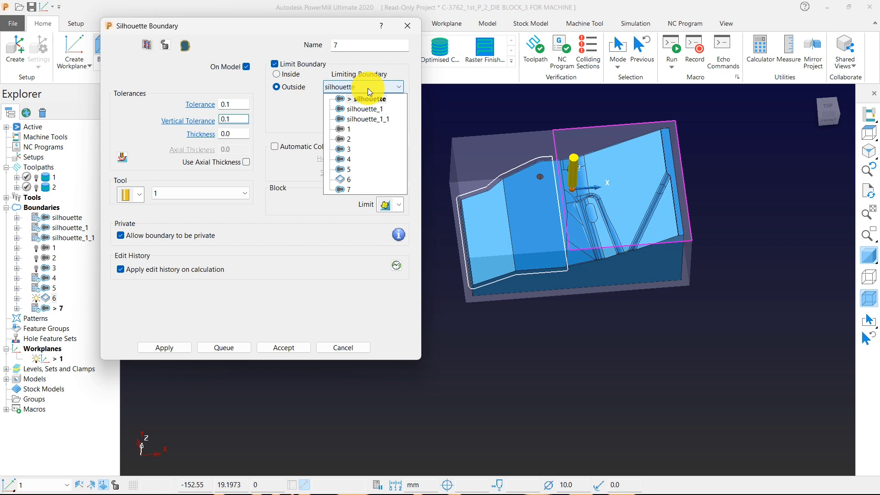
pyautogui.click(367, 100)
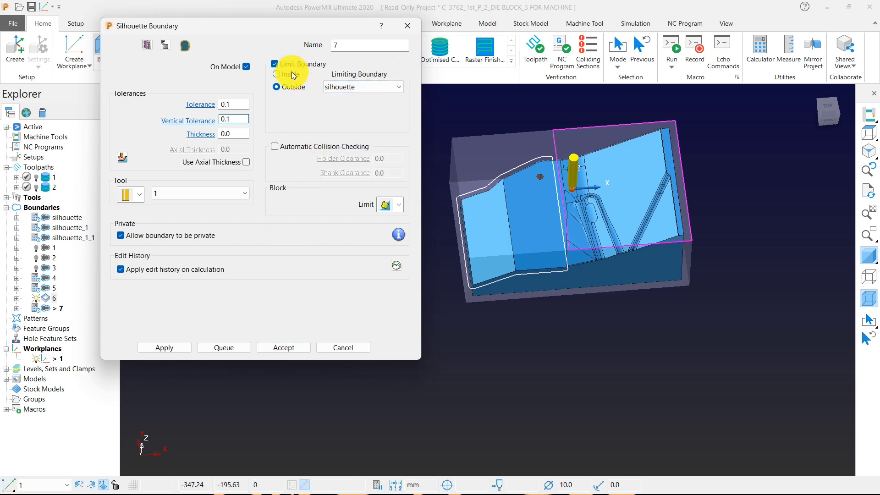
pyautogui.click(280, 346)
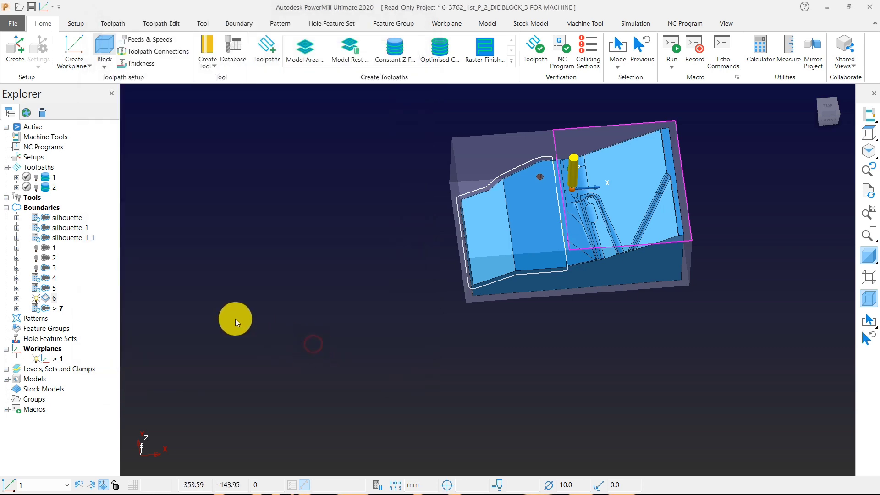
# - Hide boundaries 6 and 7 on the die block and deactivate boundary 7
pyautogui.click(40, 300)
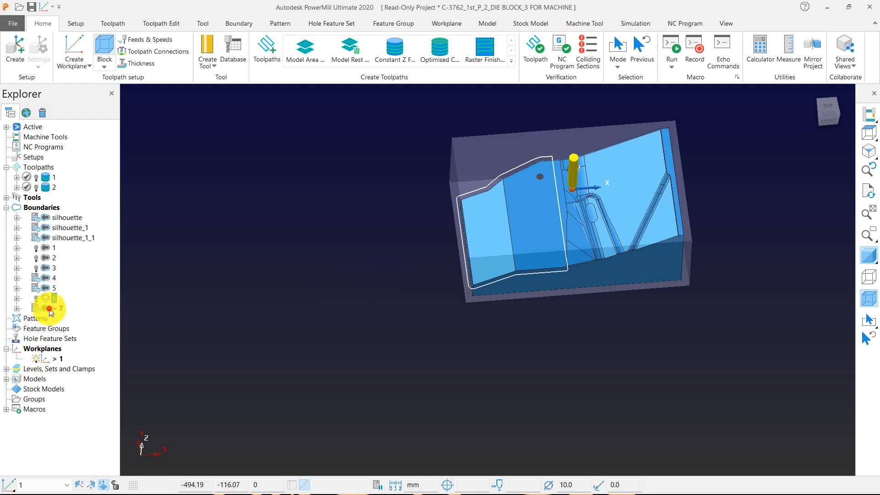
pyautogui.click(47, 310)
pyautogui.click(48, 310)
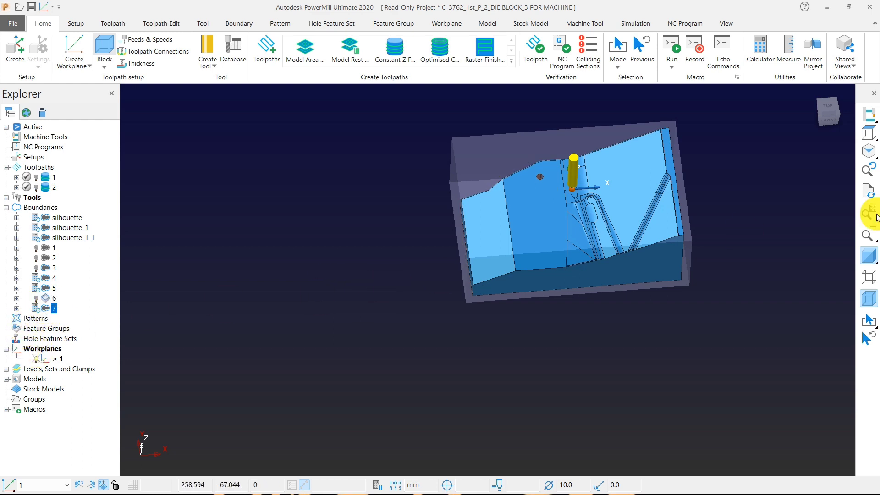
pyautogui.rightClick(34, 208)
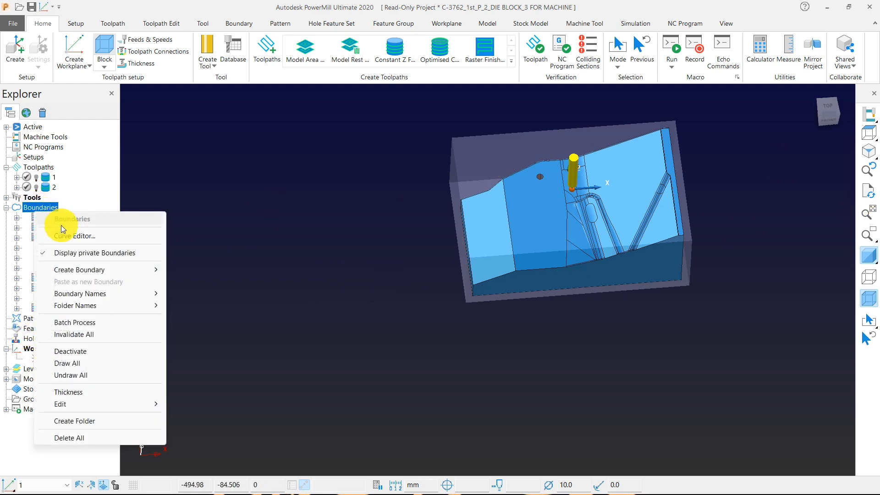
pyautogui.click(316, 219)
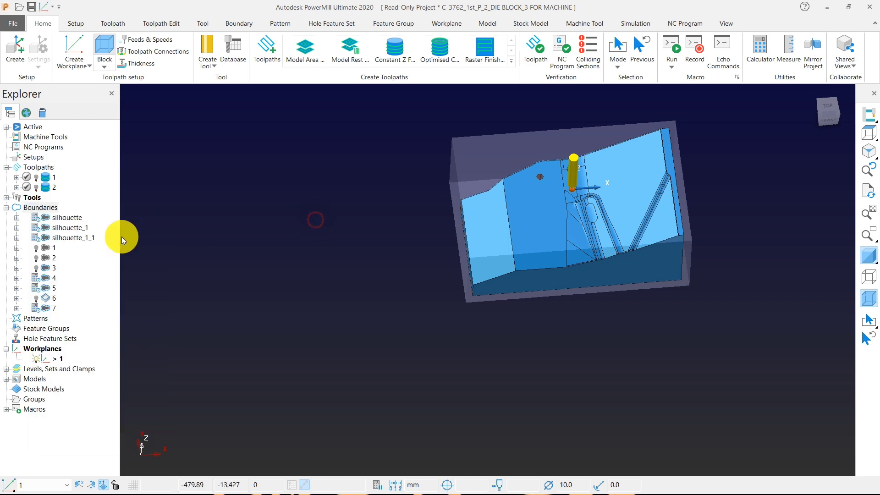
# - Open the Silhouette Boundary settings for boundary 3 and accept them
pyautogui.doubleClick(46, 289)
pyautogui.rightClick(45, 288)
pyautogui.click(76, 219)
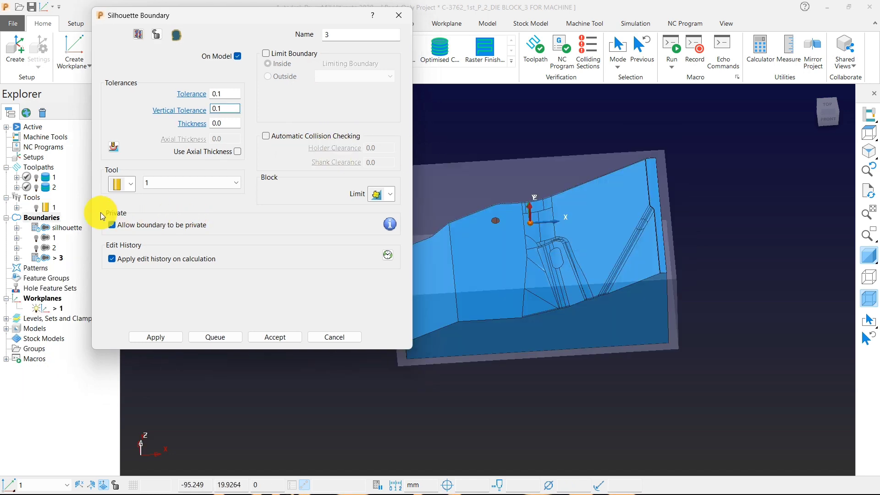
pyautogui.click(274, 338)
# - Create an end mill tool named 10 with a cutting length of 10
pyautogui.rightClick(31, 197)
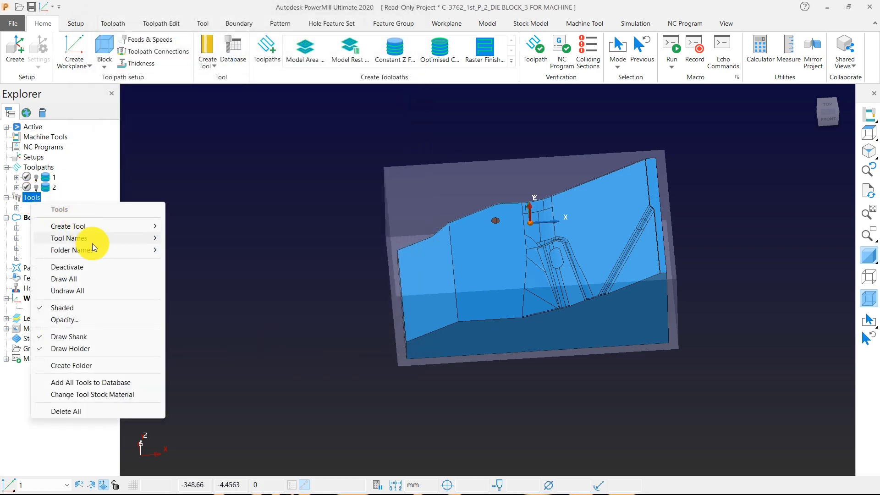
pyautogui.moveTo(115, 228)
pyautogui.click(200, 243)
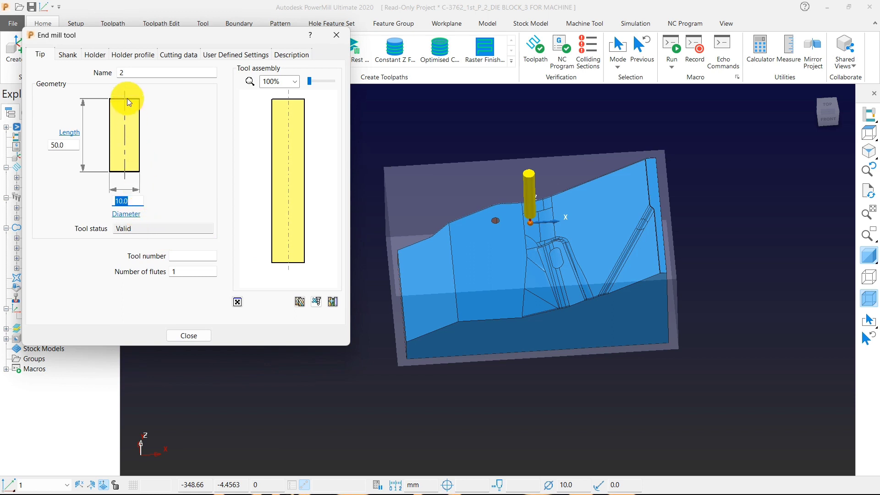
pyautogui.doubleClick(122, 73)
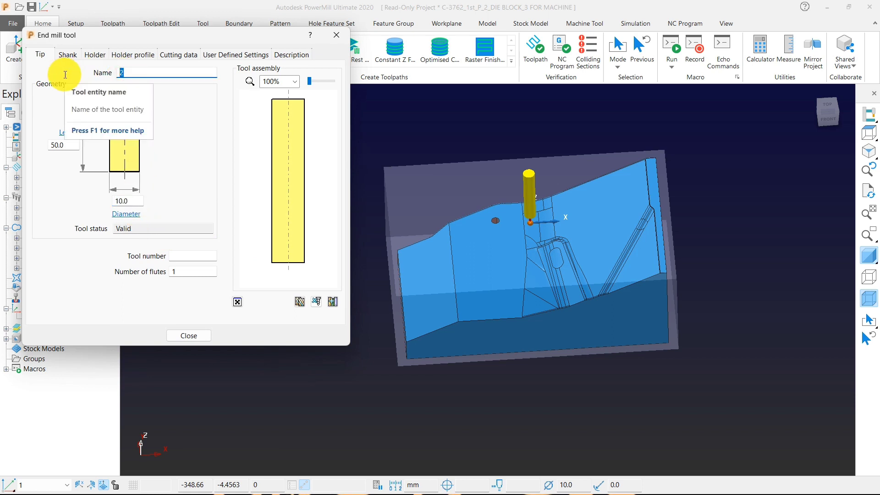
pyautogui.write('10')
pyautogui.doubleClick(63, 145)
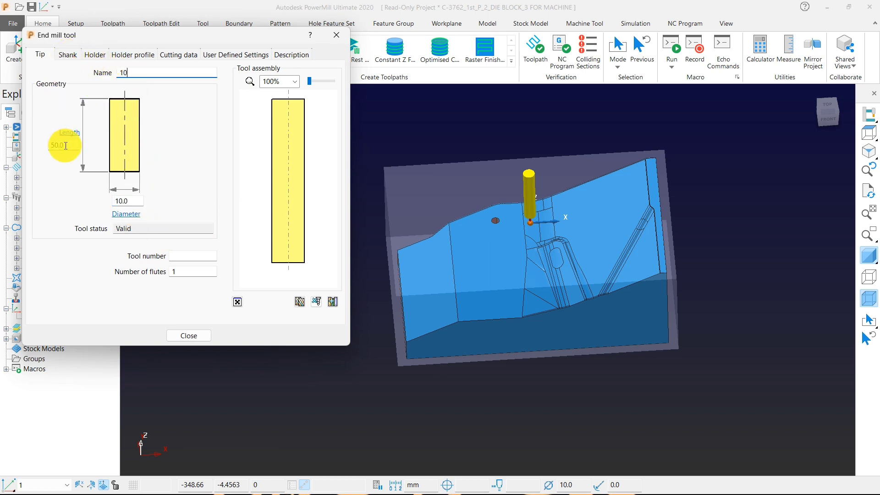
pyautogui.write('1')
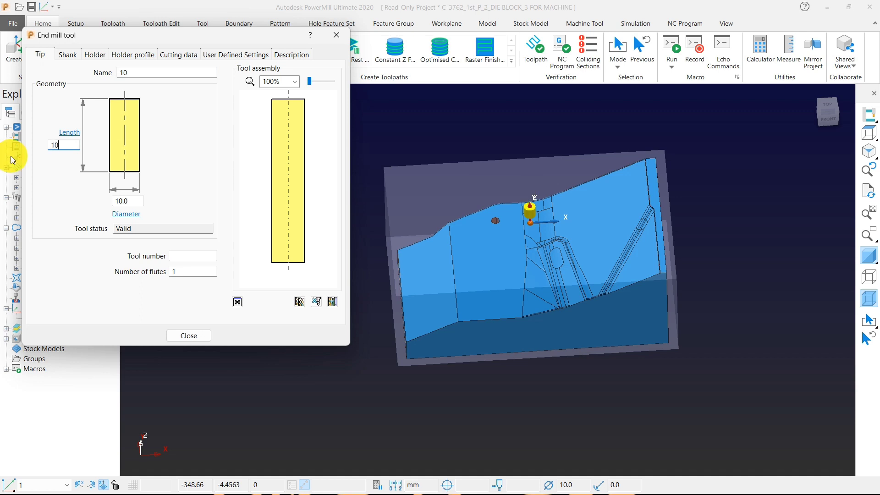
# - Add a shank component to end mill 10 and inspect the tool in the model view
pyautogui.click(64, 54)
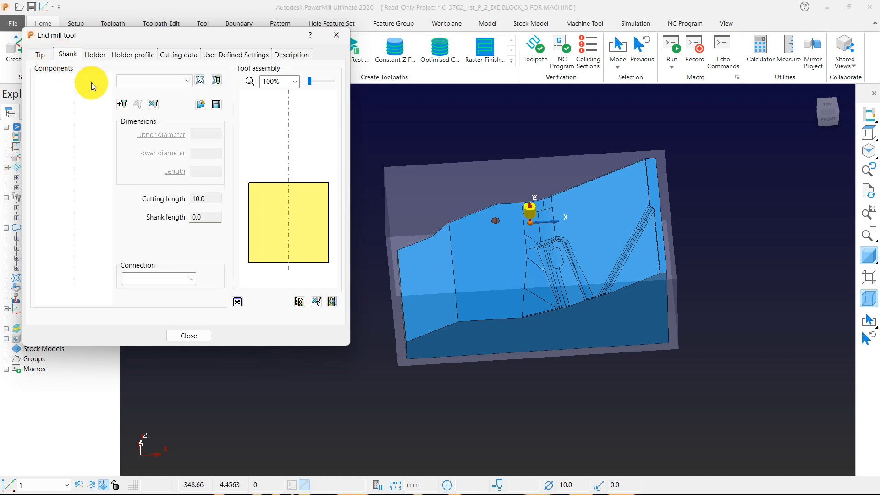
pyautogui.click(121, 106)
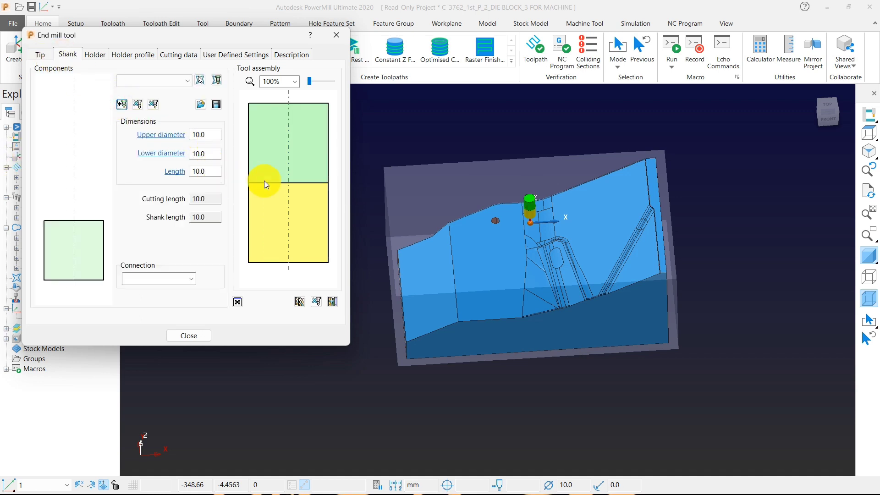
pyautogui.moveTo(533, 278); pyautogui.dragTo(526, 178, button='middle')
pyautogui.scroll(5, 521, 203)
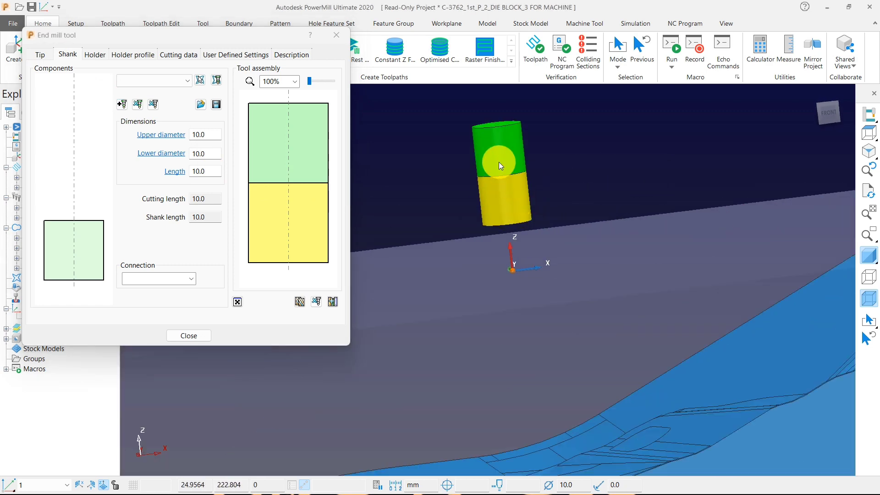
pyautogui.scroll(2, 508, 139)
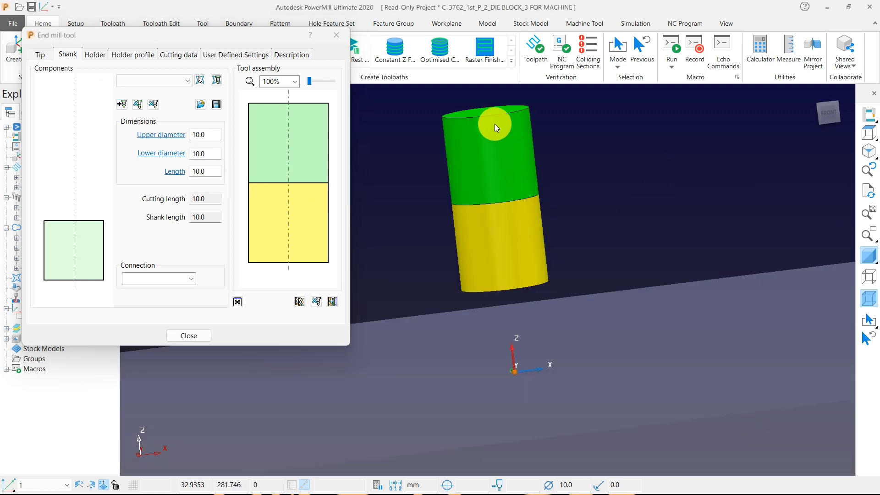
# - Add a first holder component to the end mill with an upper diameter of 80
pyautogui.click(93, 54)
pyautogui.click(121, 125)
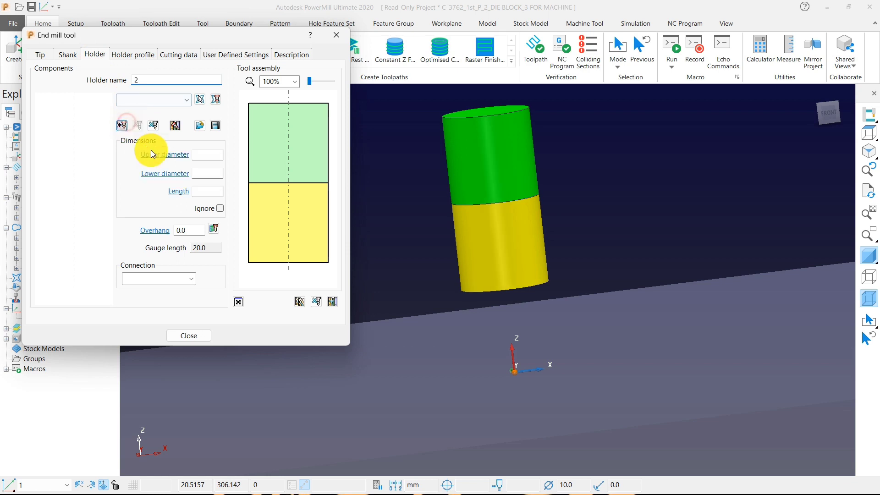
pyautogui.moveTo(211, 155); pyautogui.dragTo(167, 155)
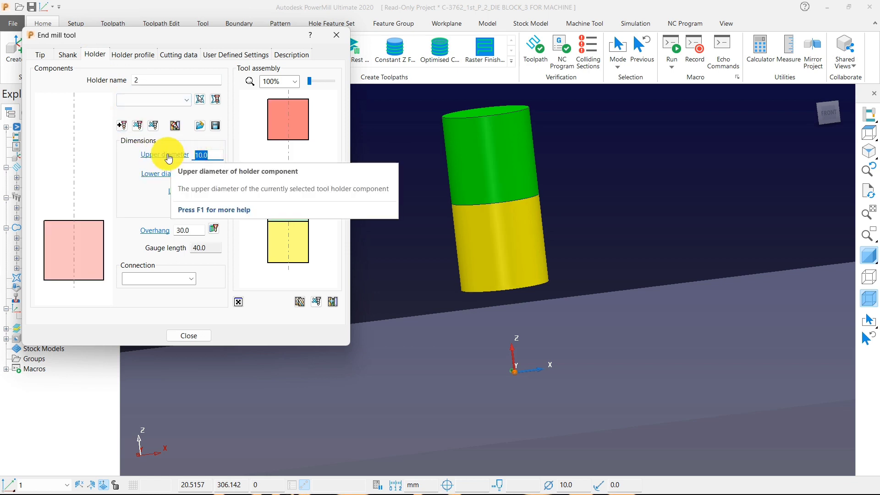
pyautogui.write('80')
pyautogui.moveTo(216, 174); pyautogui.dragTo(144, 181)
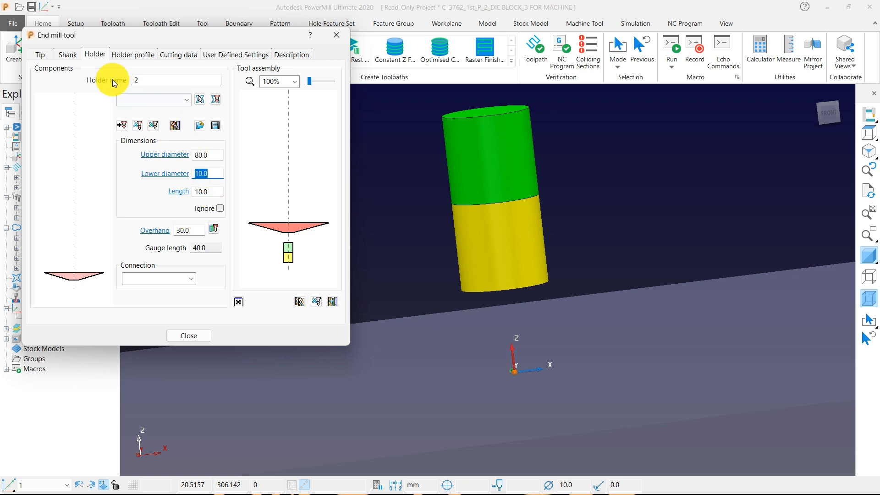
# - Add a second holder component above the tapered one with upper and lower diameters of 75
pyautogui.click(121, 124)
pyautogui.moveTo(212, 157); pyautogui.dragTo(157, 160)
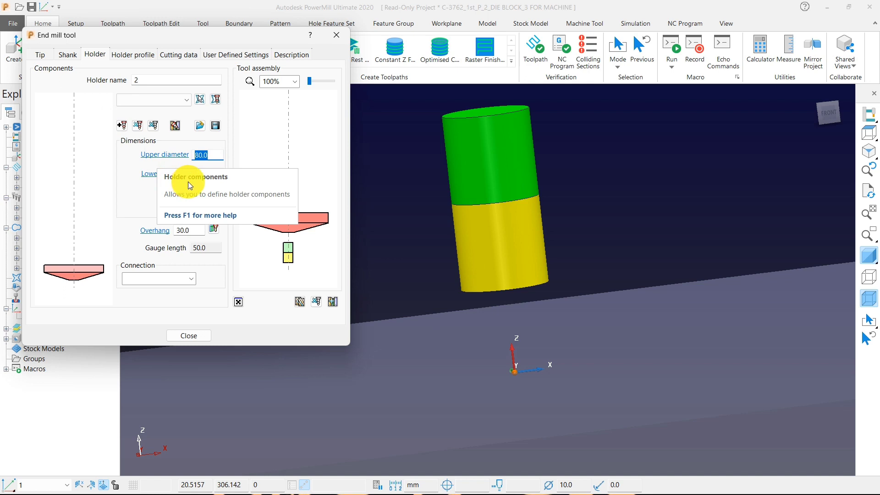
pyautogui.write('75')
pyautogui.click(211, 173)
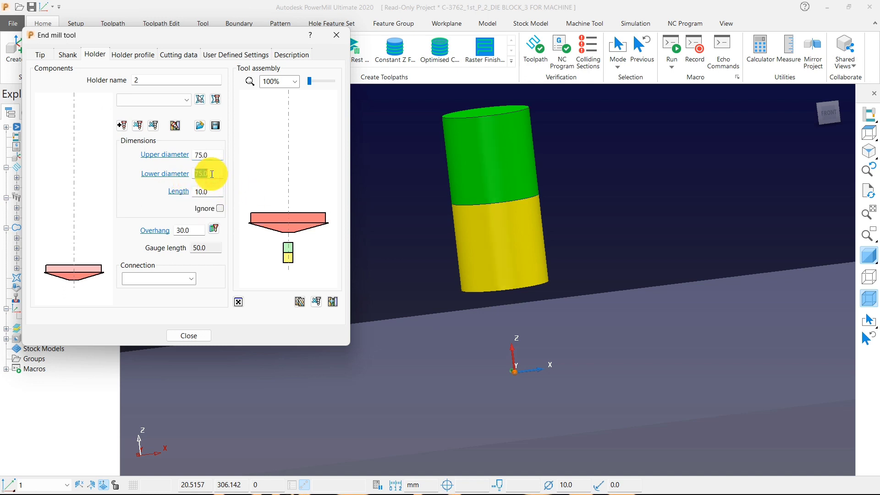
pyautogui.scroll(-3, 500, 299)
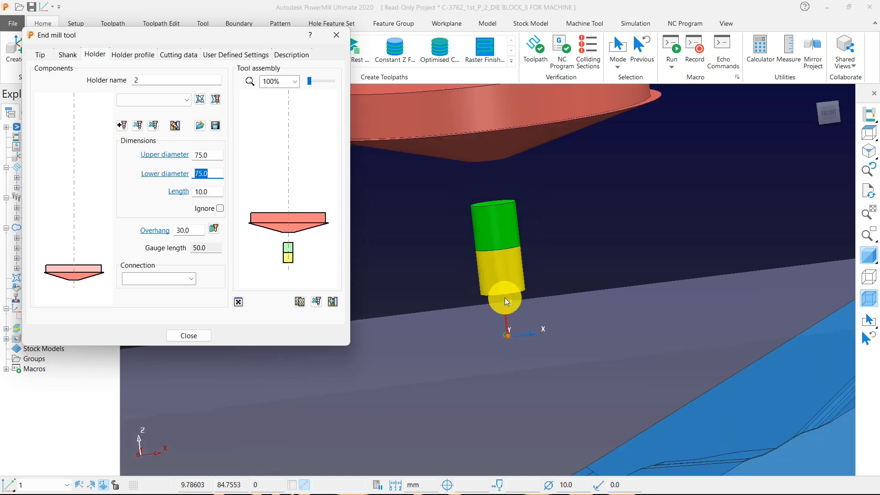
# - Add a third holder component with upper and lower diameters of 80 and a length of 50, and inspect the assembly above the block
pyautogui.click(122, 124)
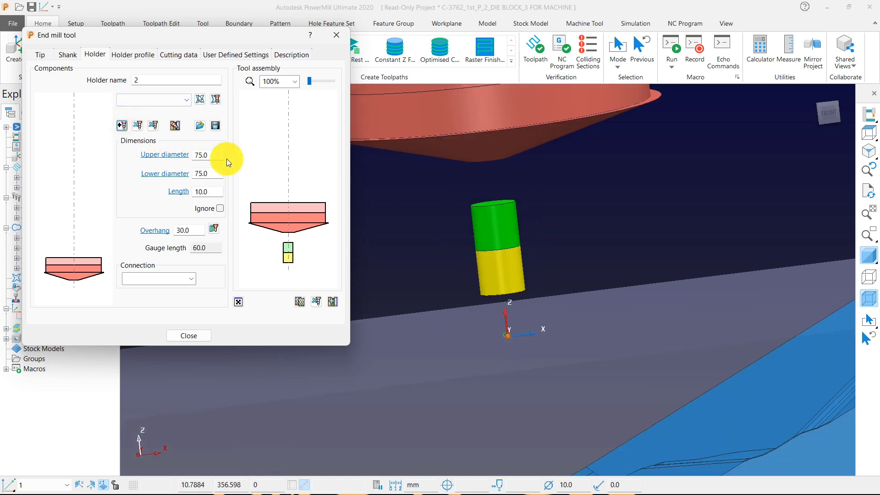
pyautogui.write('80')
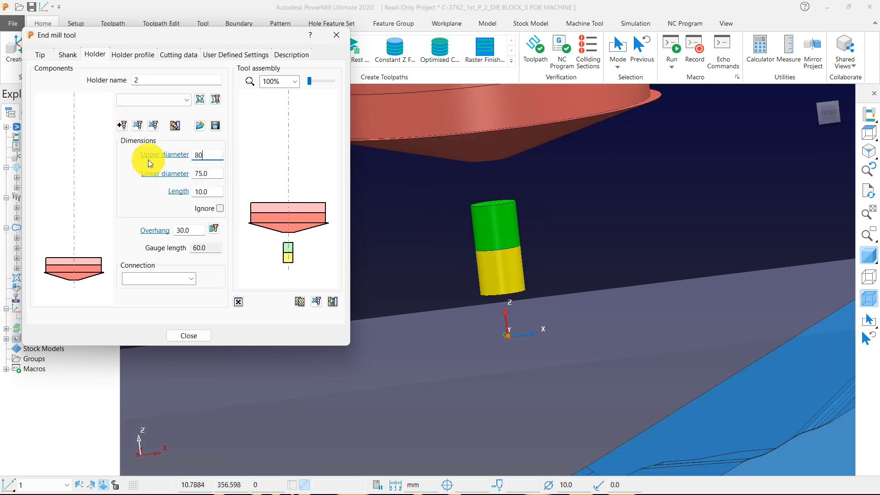
pyautogui.click(213, 174)
pyautogui.click(213, 174)
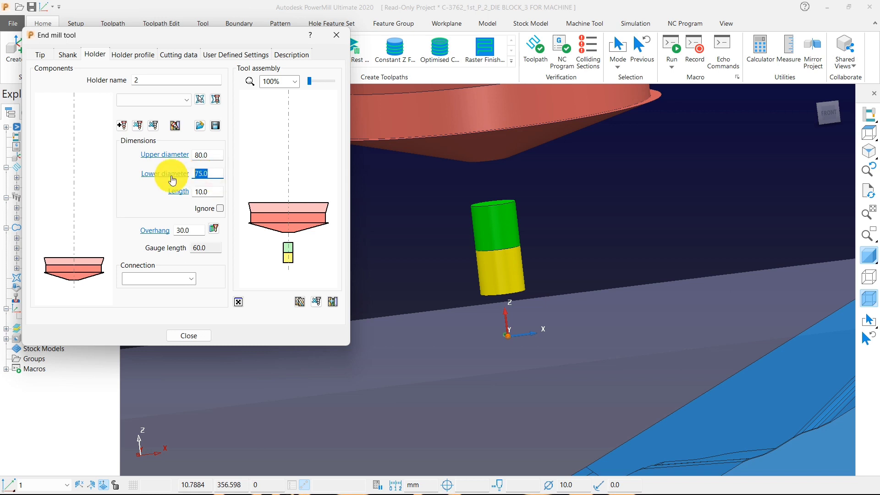
pyautogui.write('80')
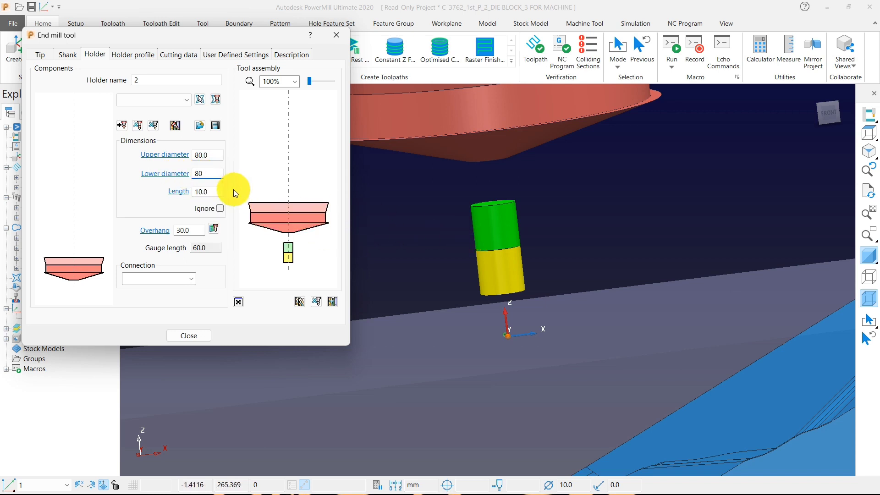
pyautogui.click(213, 191)
pyautogui.write('50')
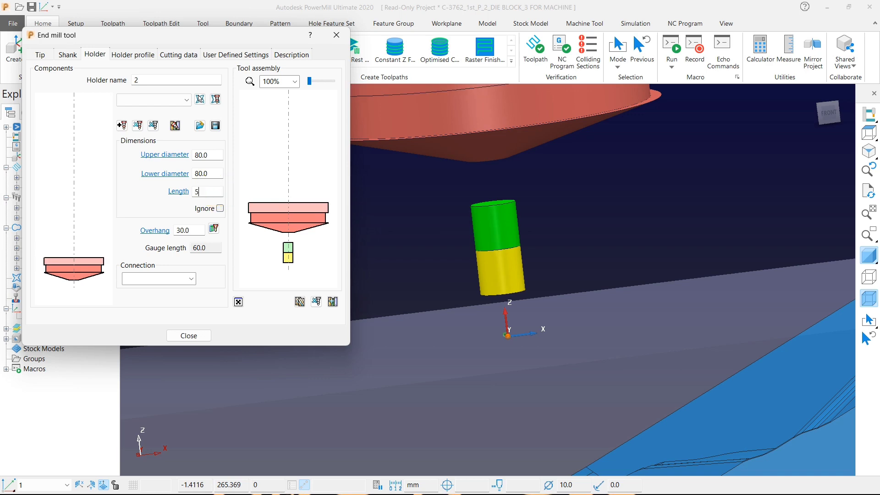
pyautogui.press('Return')
pyautogui.scroll(-5, 669, 314)
pyautogui.moveTo(650, 271); pyautogui.dragTo(561, 222, button='middle')
pyautogui.scroll(-1, 511, 268)
pyautogui.scroll(2, 693, 255)
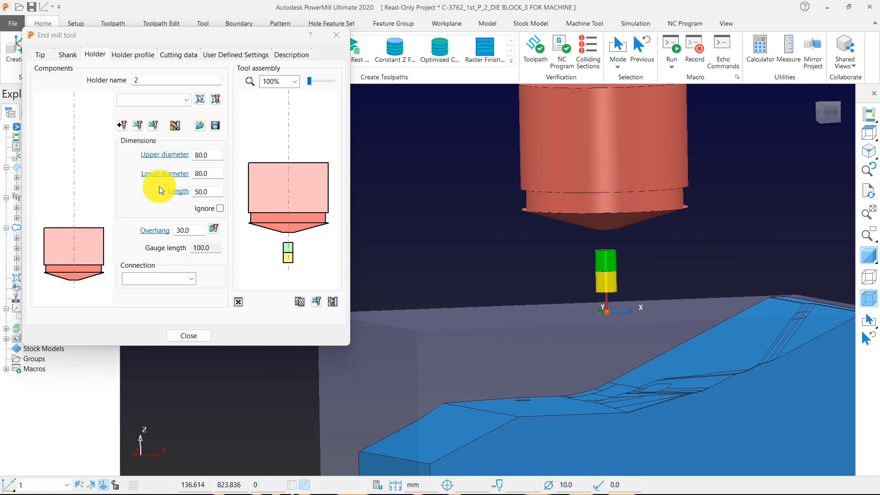
# - Set the holder overhang of end mill 10 to 2 and close the tool settings
pyautogui.click(195, 231)
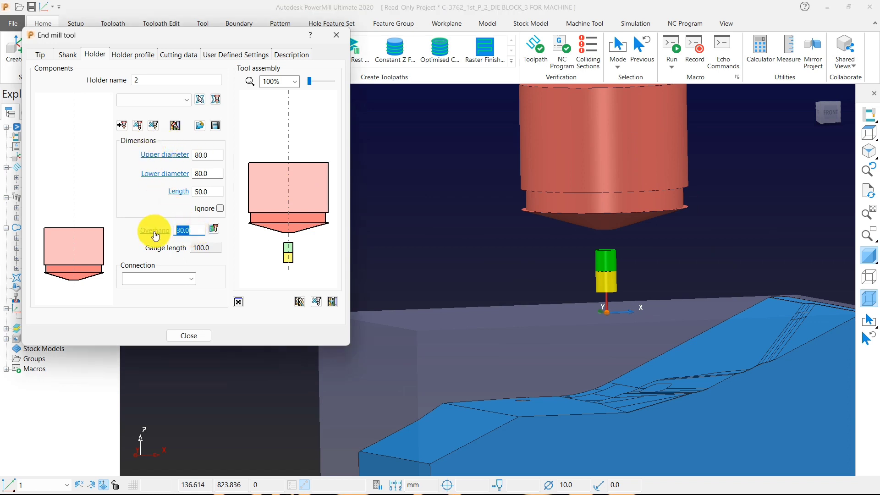
pyautogui.write('2')
pyautogui.press('Return')
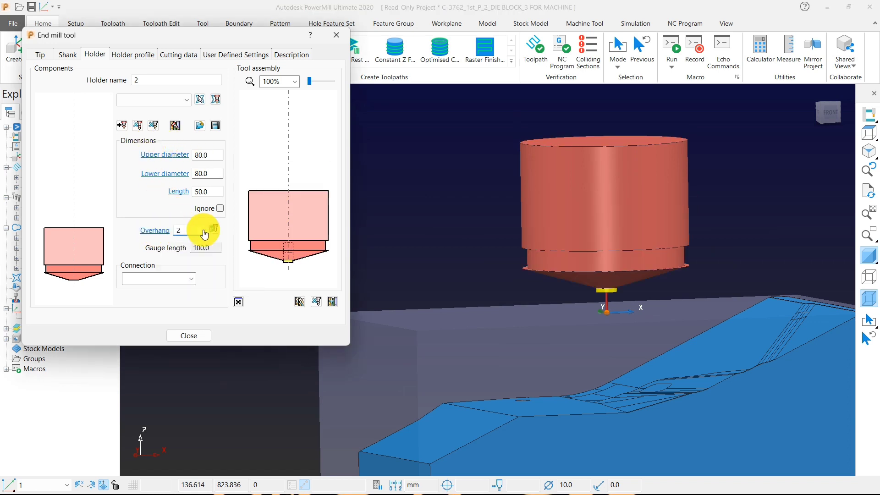
pyautogui.click(194, 336)
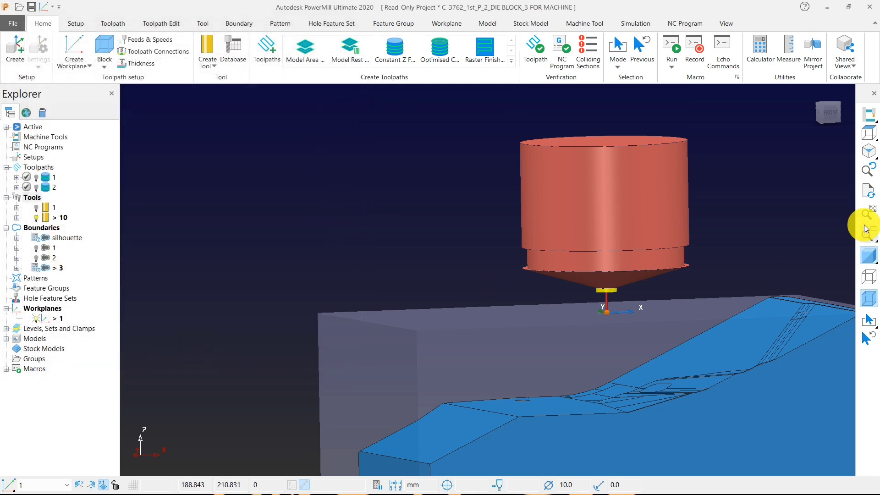
# - Create a new silhouette boundary using end mill 10 and enable automatic collision checking
pyautogui.click(868, 133)
pyautogui.moveTo(586, 299); pyautogui.dragTo(550, 190, button='middle')
pyautogui.scroll(-3, 506, 249)
pyautogui.moveTo(504, 252)
pyautogui.mouseDown(button='middle')
pyautogui.moveTo(515, 273)
pyautogui.moveTo(529, 265)
pyautogui.mouseUp(button='middle')
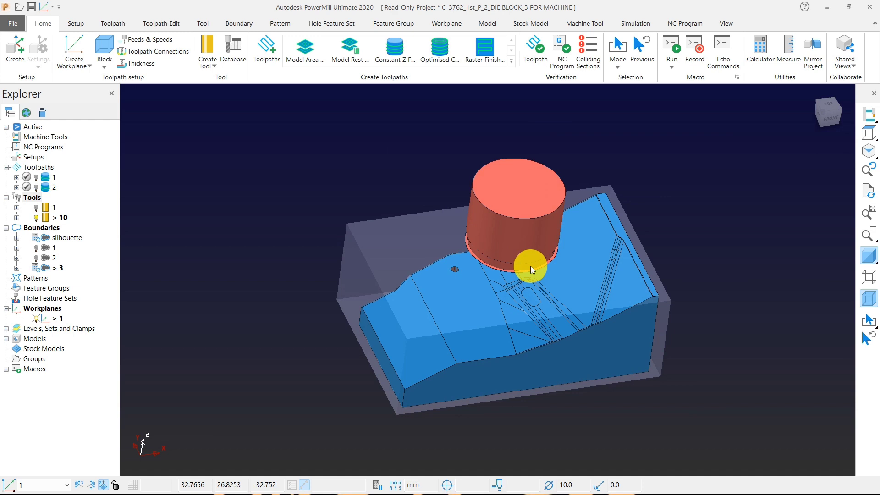
pyautogui.moveTo(599, 281); pyautogui.dragTo(516, 214, button='middle')
pyautogui.scroll(3, 499, 268)
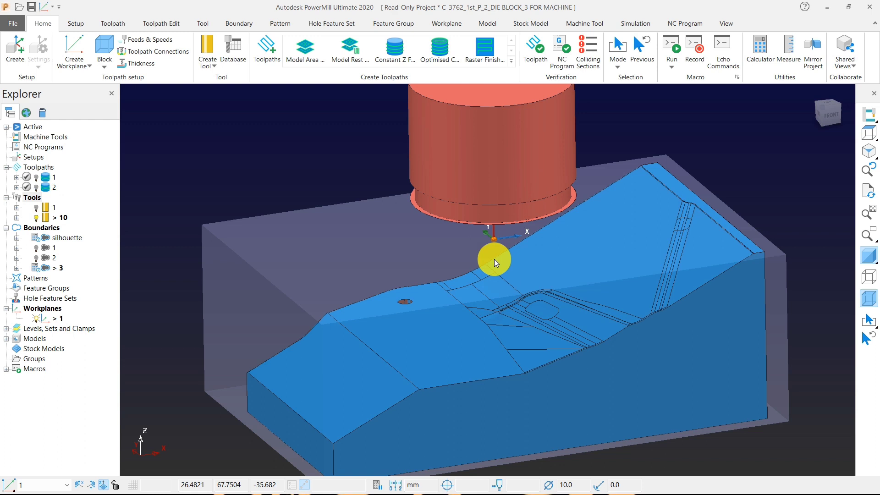
pyautogui.rightClick(49, 226)
pyautogui.moveTo(115, 285)
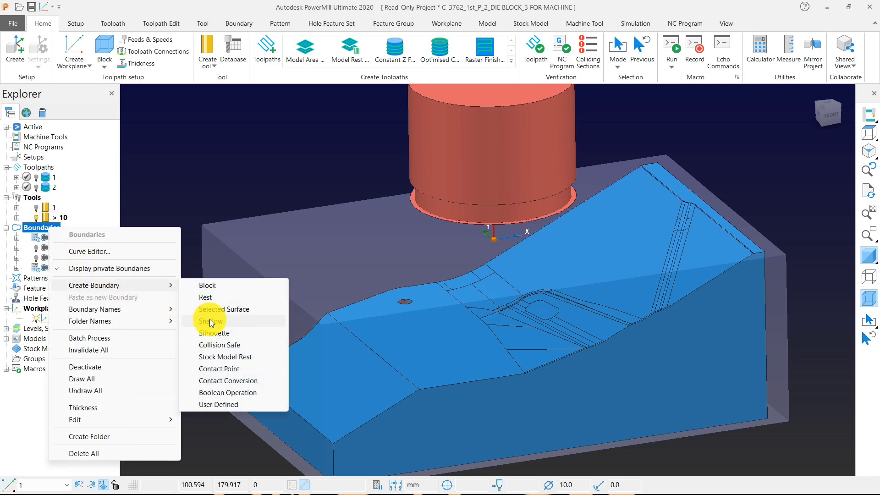
pyautogui.click(213, 333)
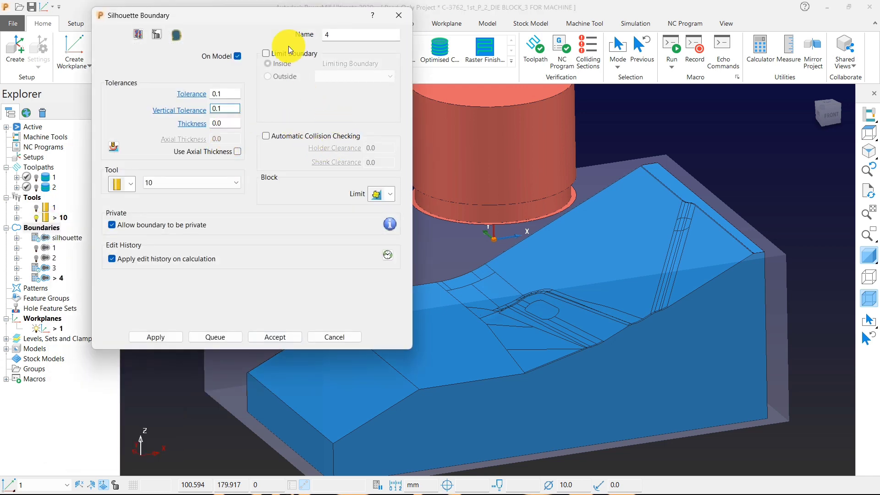
pyautogui.moveTo(262, 19); pyautogui.dragTo(207, 18)
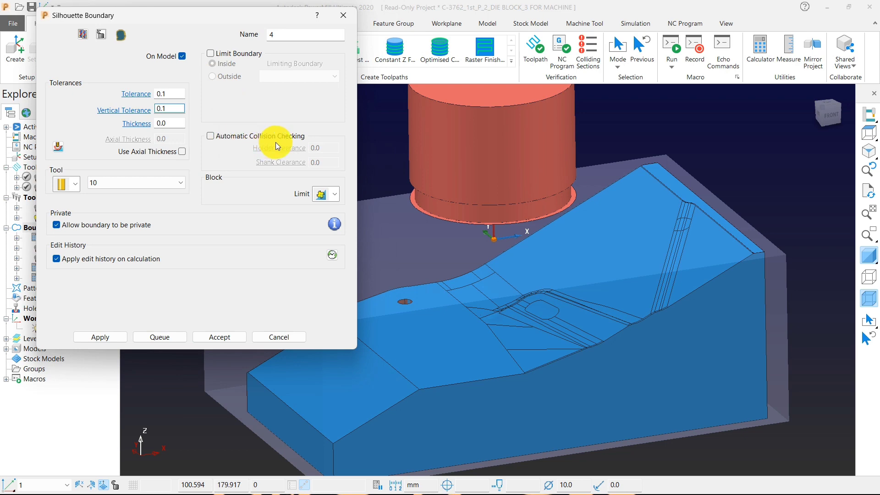
pyautogui.click(232, 134)
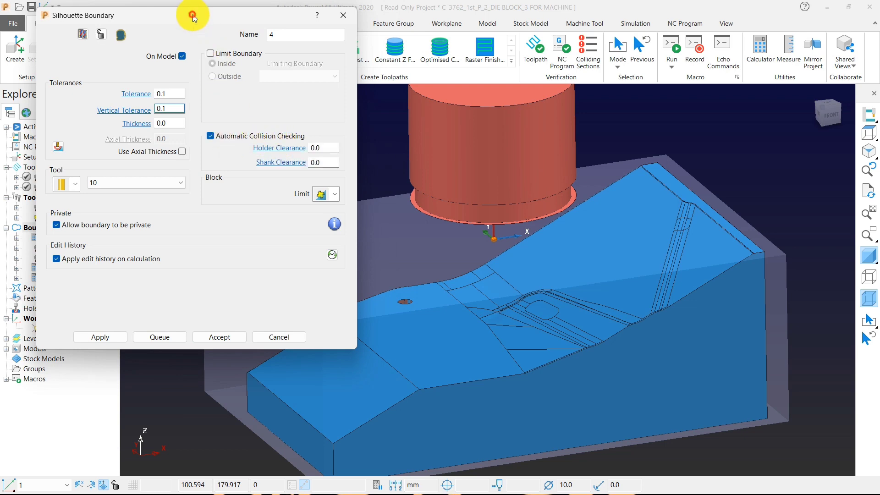
# - Review the holder overhang in the settings of end mill 10, leaving the boundary settings open
pyautogui.moveTo(191, 15); pyautogui.dragTo(216, 18)
pyautogui.moveTo(413, 221); pyautogui.dragTo(562, 231, button='middle')
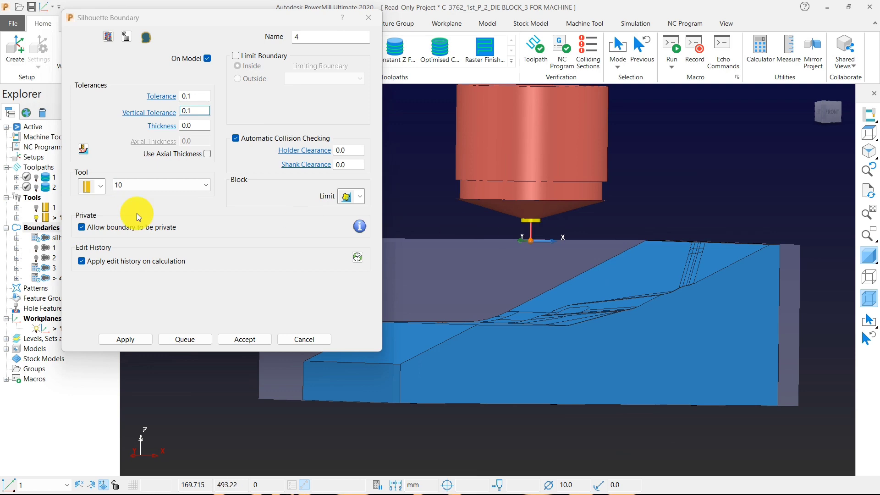
pyautogui.rightClick(48, 237)
pyautogui.click(76, 265)
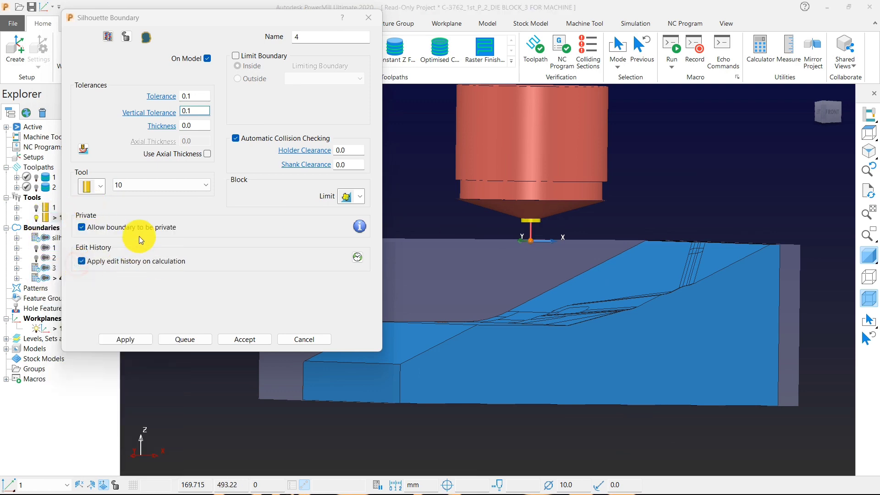
pyautogui.click(94, 54)
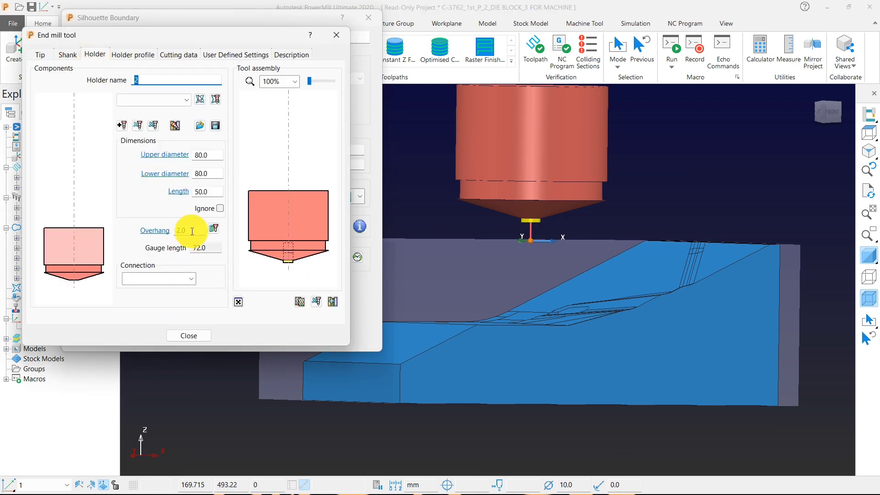
pyautogui.click(186, 334)
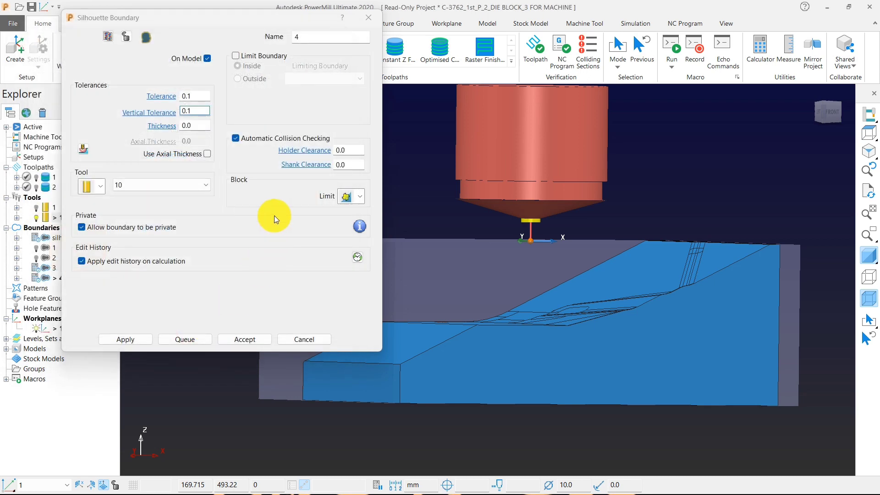
# - Calculate silhouette boundary 4 with automatic collision checking and inspect its segments on the die block
pyautogui.scroll(2, 599, 229)
pyautogui.scroll(-6, 599, 229)
pyautogui.moveTo(550, 231); pyautogui.dragTo(559, 285, button='middle')
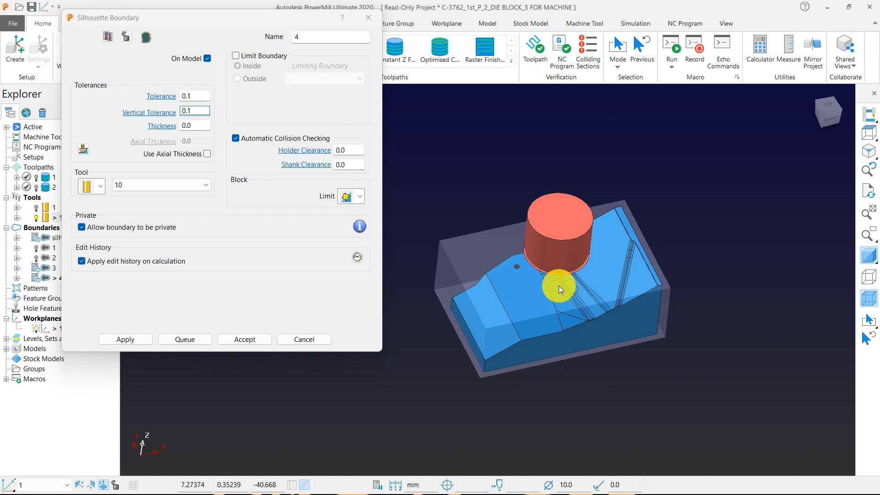
pyautogui.moveTo(570, 268); pyautogui.dragTo(604, 244, button='middle')
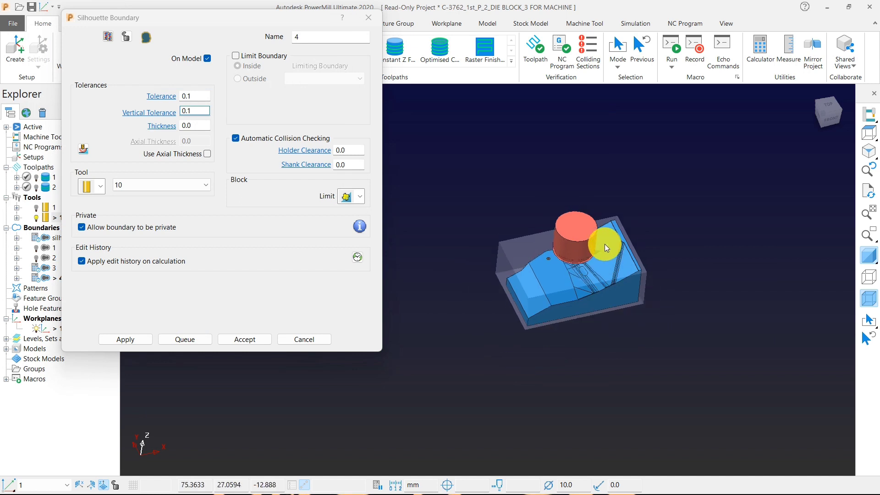
pyautogui.click(137, 341)
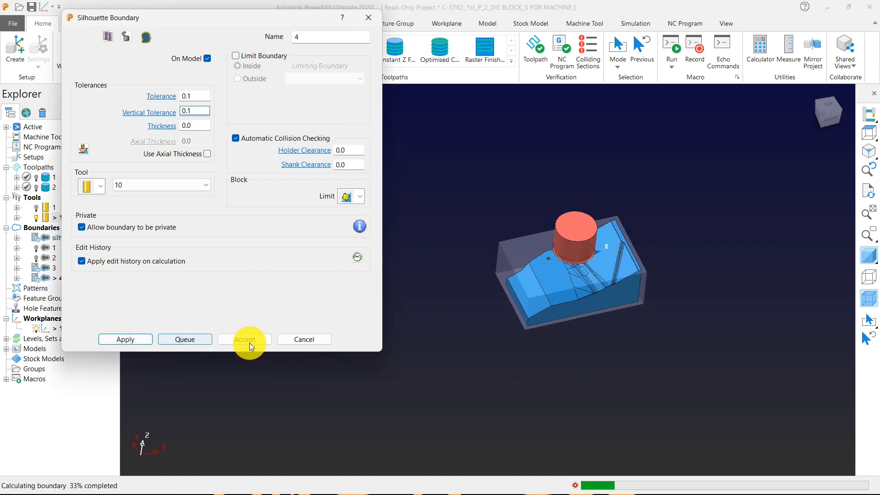
pyautogui.moveTo(561, 346); pyautogui.dragTo(505, 282, button='middle')
pyautogui.scroll(2, 581, 259)
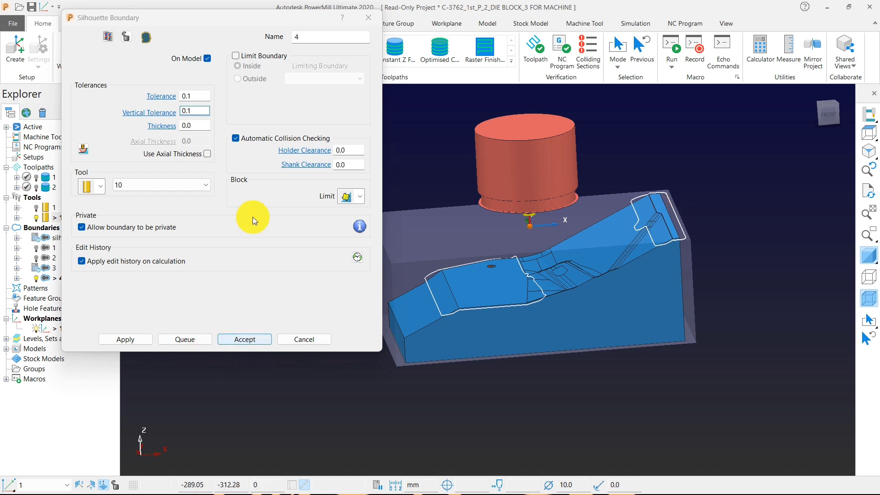
# - Recalculate silhouette boundary 4 without automatic collision checking and inspect the contour around the die block
pyautogui.click(241, 140)
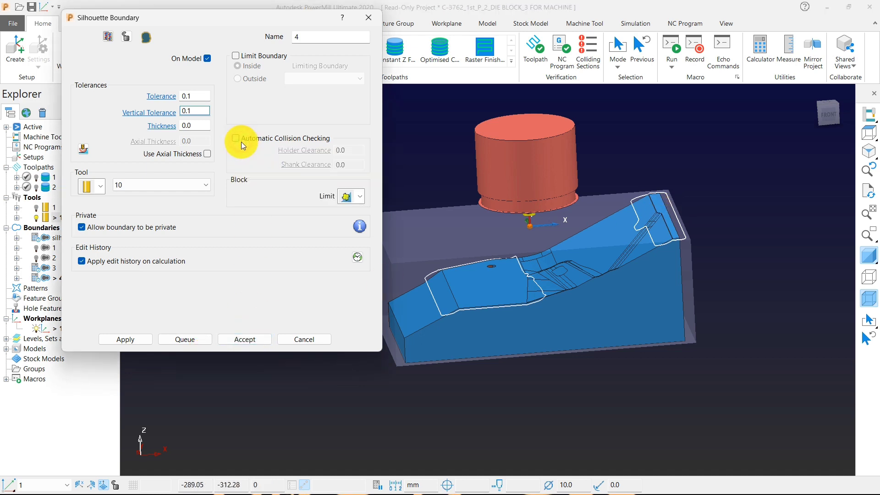
pyautogui.click(127, 341)
pyautogui.moveTo(480, 329); pyautogui.dragTo(787, 358, button='middle')
pyautogui.scroll(-4, 787, 358)
pyautogui.moveTo(779, 389); pyautogui.dragTo(588, 326, button='middle')
pyautogui.scroll(-4, 588, 326)
pyautogui.scroll(2, 635, 333)
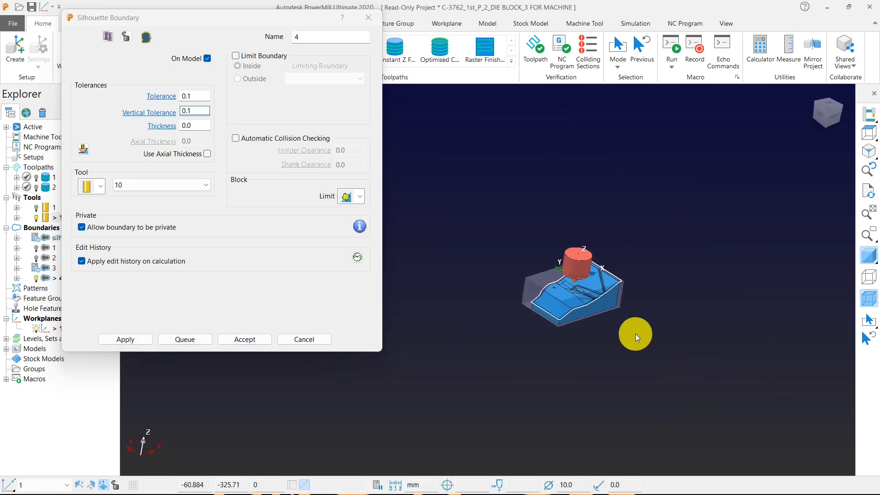
pyautogui.scroll(3, 635, 333)
# - Re-enable automatic collision checking, recalculate silhouette boundary 4 and inspect it beneath the holder
pyautogui.click(257, 140)
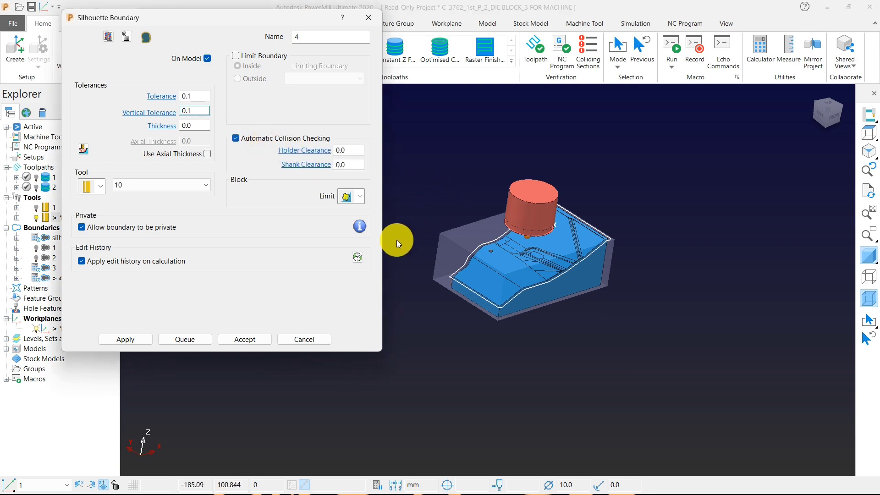
pyautogui.moveTo(573, 234); pyautogui.dragTo(523, 243, button='middle')
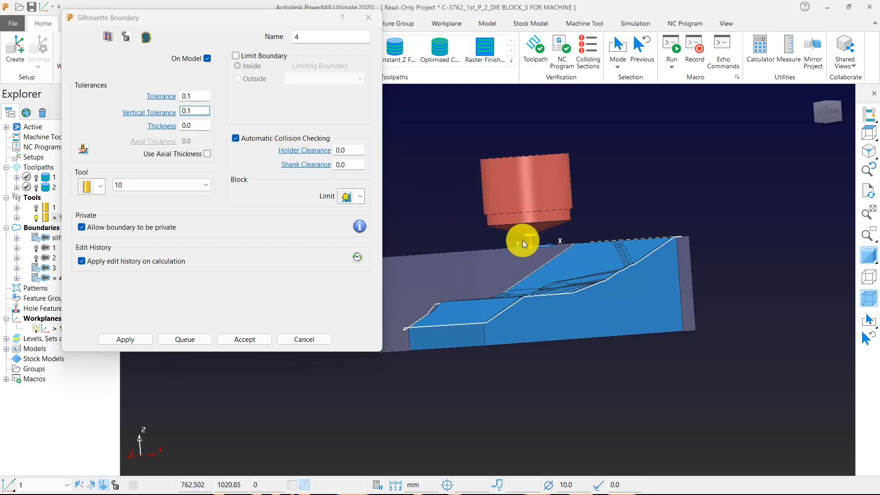
pyautogui.scroll(3, 524, 243)
pyautogui.click(128, 338)
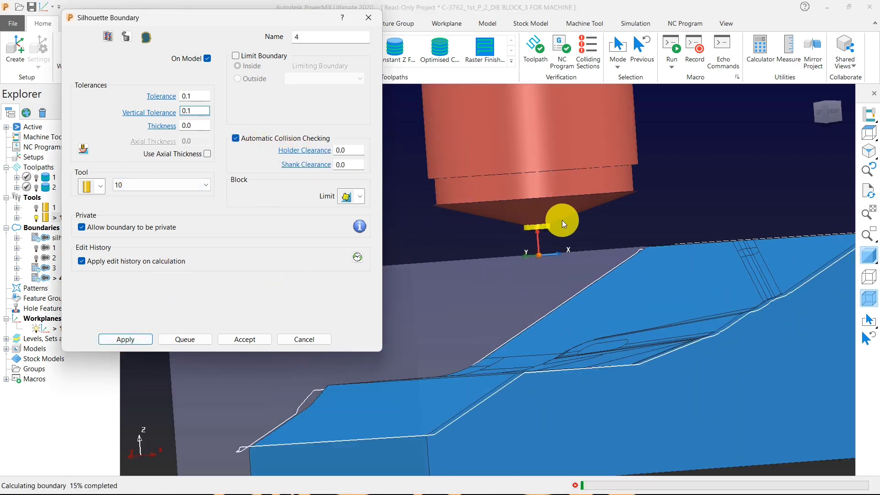
pyautogui.scroll(-3, 575, 224)
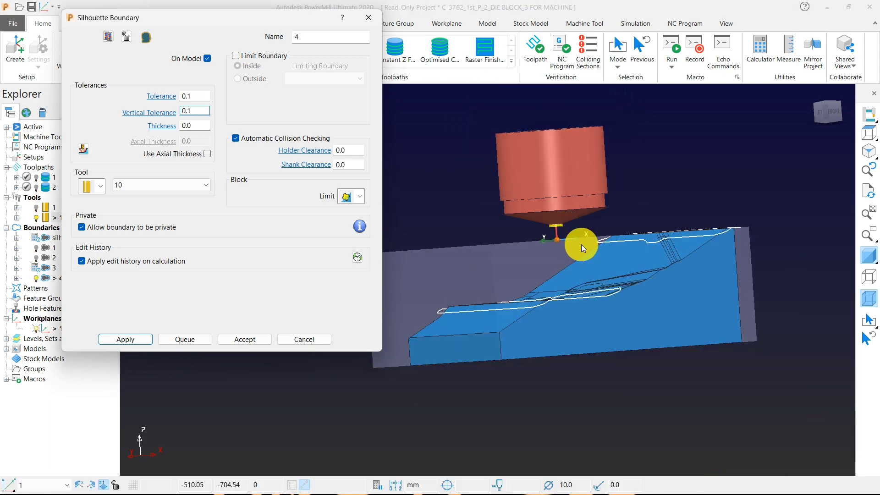
pyautogui.moveTo(582, 245); pyautogui.dragTo(601, 279, button='middle')
# - Set the holder overhang of end mill 10 to 5
pyautogui.moveTo(184, 22); pyautogui.dragTo(227, 21)
pyautogui.rightClick(67, 216)
pyautogui.click(96, 263)
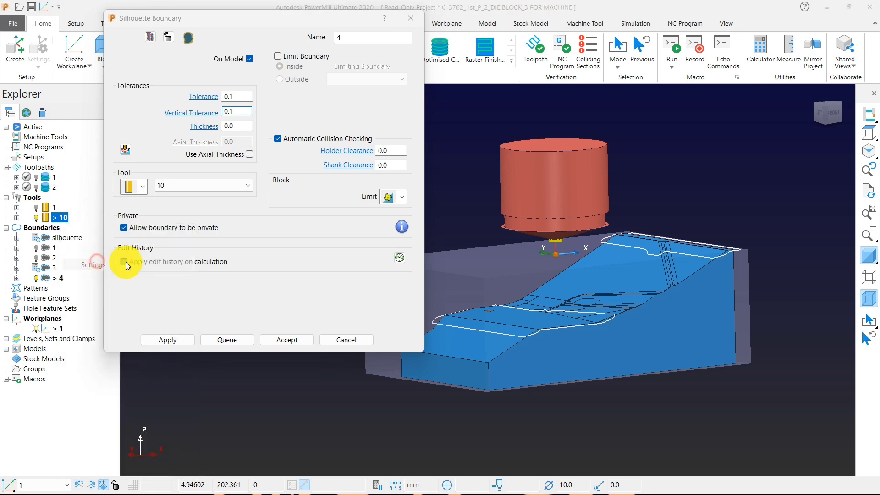
pyautogui.click(95, 55)
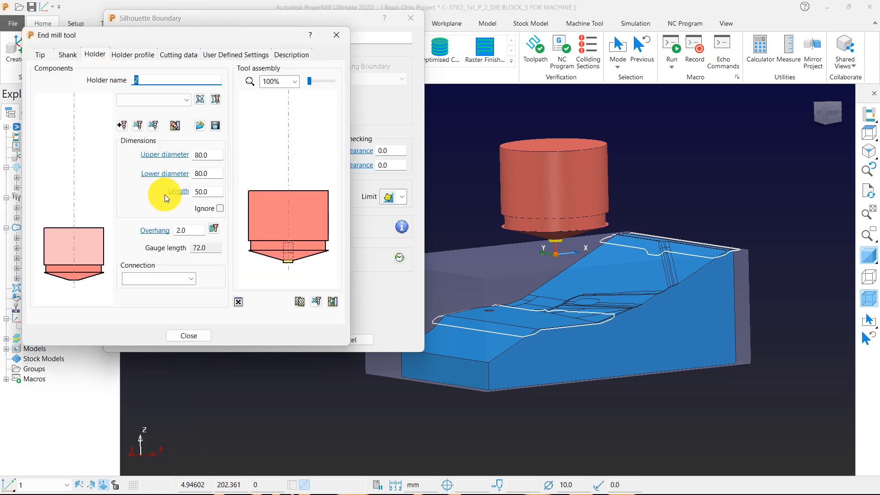
pyautogui.doubleClick(184, 230)
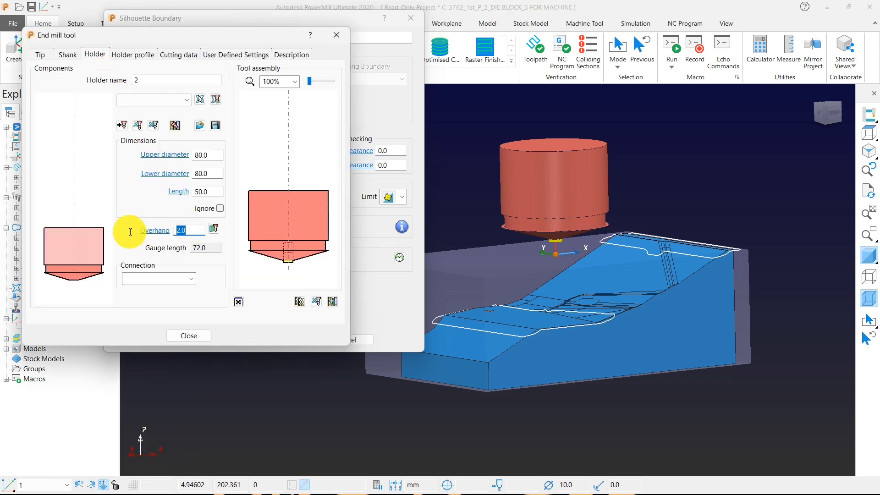
pyautogui.write('5')
pyautogui.press('Return')
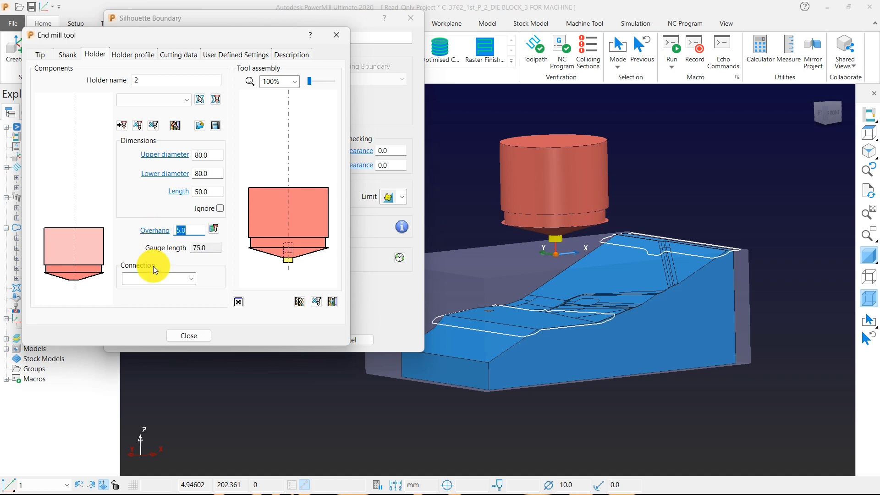
pyautogui.click(182, 336)
# - Recalculate silhouette boundary 4 with the new overhang and compare the collision-safe contours with the holder
pyautogui.click(170, 339)
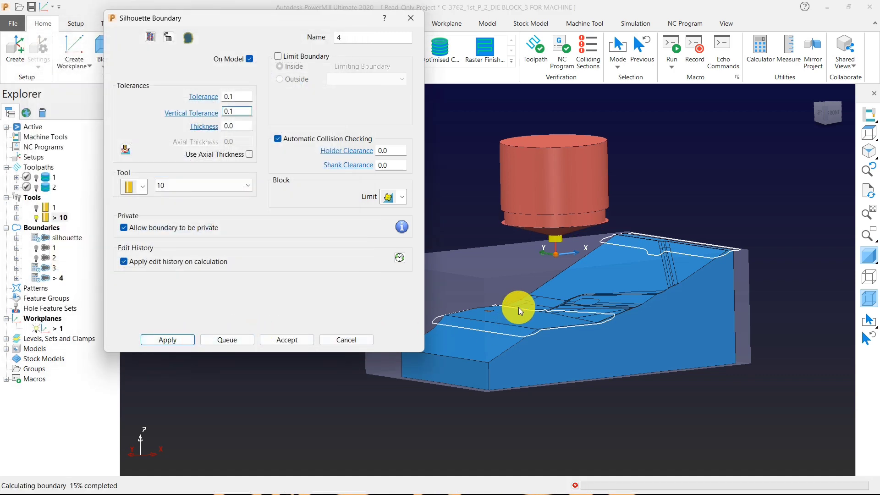
pyautogui.scroll(-2, 639, 263)
pyautogui.moveTo(596, 282); pyautogui.dragTo(603, 320, button='middle')
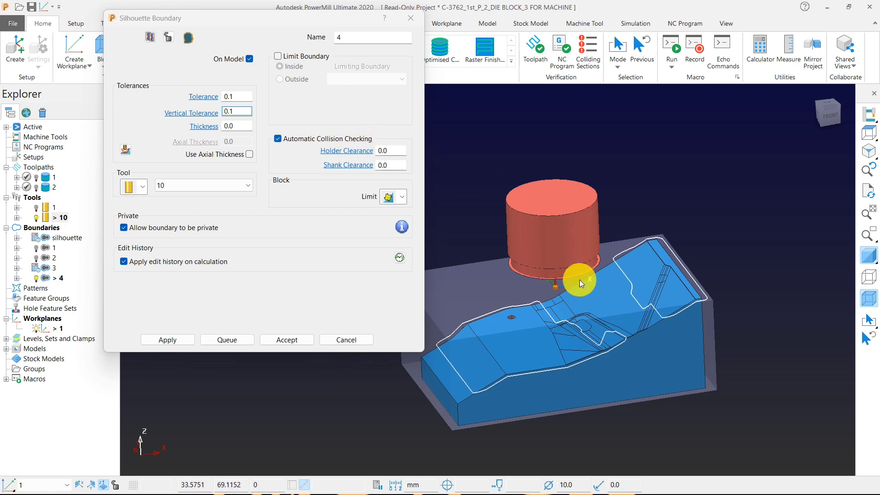
pyautogui.scroll(2, 589, 323)
pyautogui.scroll(3, 563, 223)
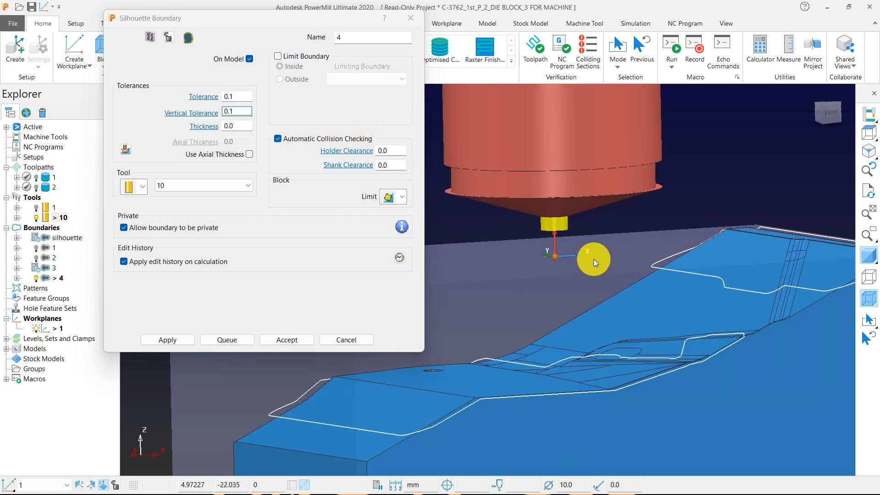
pyautogui.scroll(-3, 593, 259)
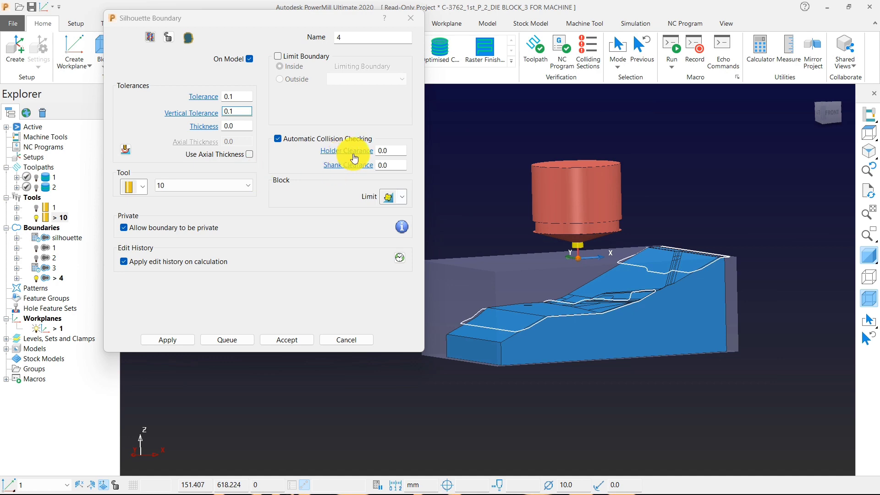
pyautogui.scroll(3, 560, 219)
pyautogui.scroll(-4, 603, 327)
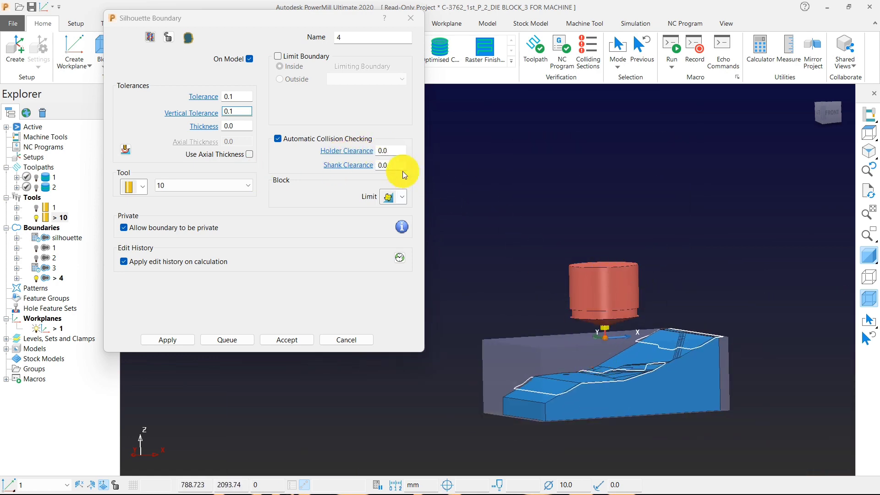
# - Set the holder overhang of end mill 10 to 20
pyautogui.click(387, 151)
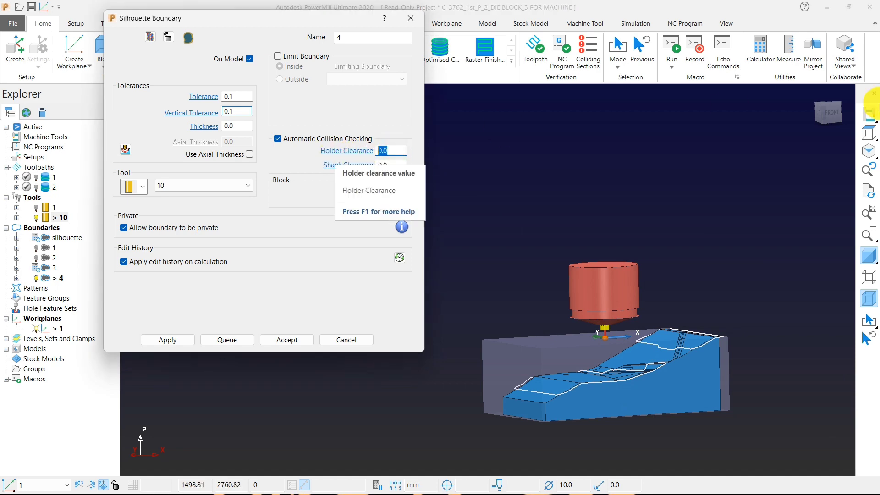
pyautogui.click(827, 120)
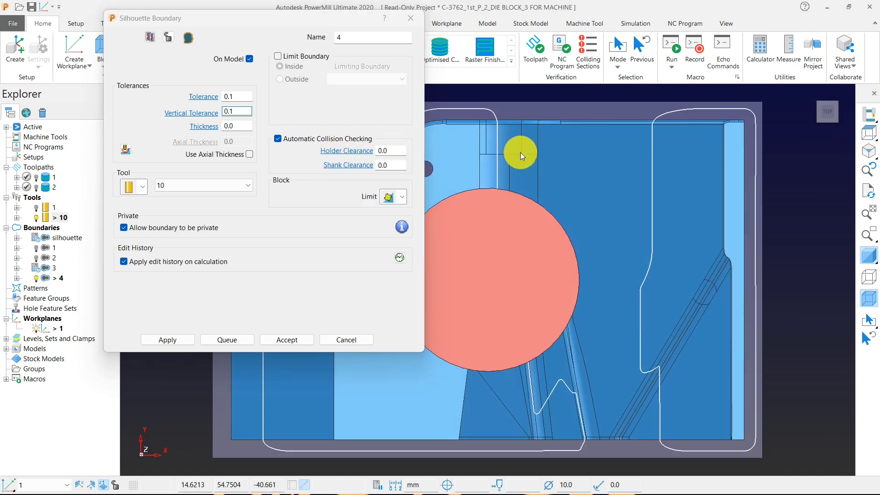
pyautogui.scroll(-1, 644, 202)
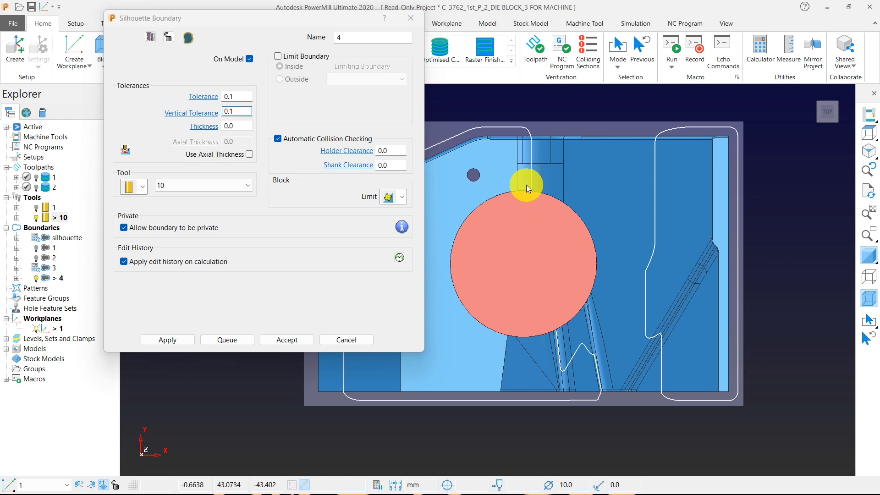
pyautogui.moveTo(570, 284); pyautogui.dragTo(566, 173, button='middle')
pyautogui.rightClick(63, 219)
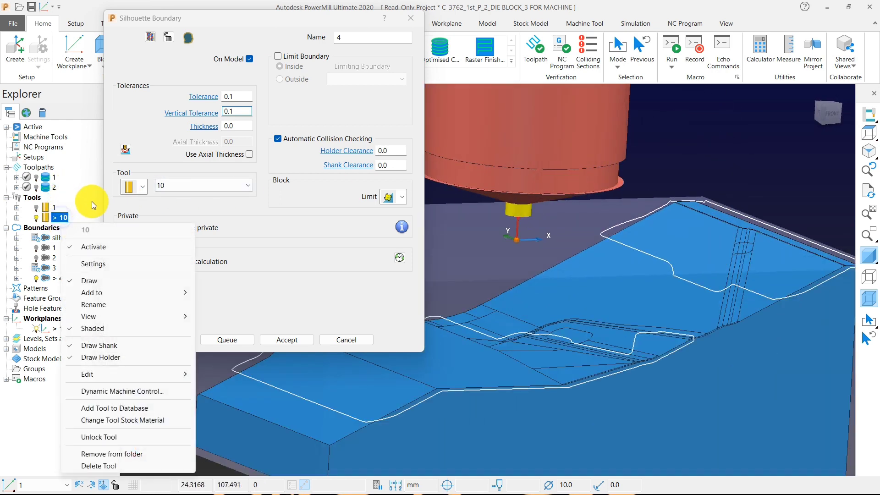
pyautogui.click(100, 262)
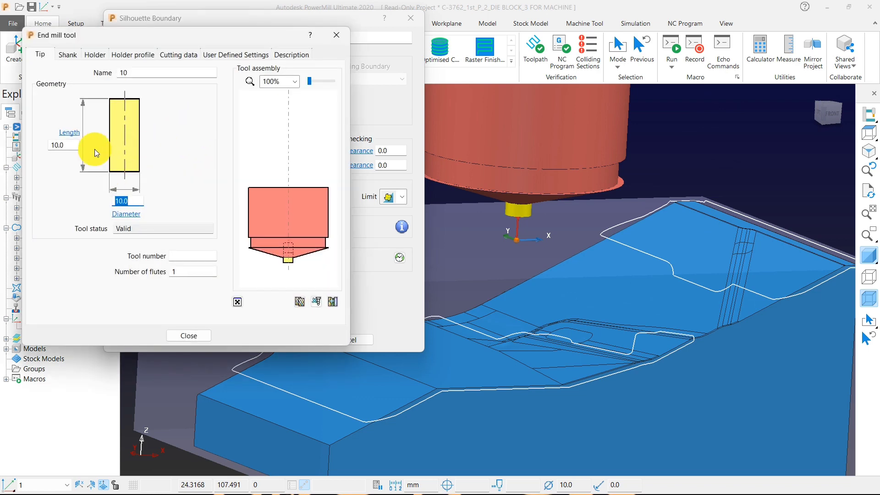
pyautogui.click(69, 55)
pyautogui.click(101, 59)
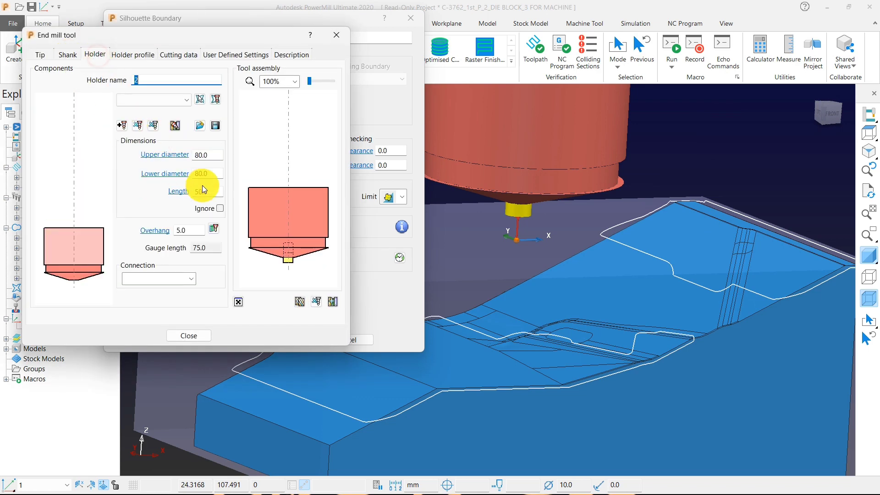
pyautogui.click(151, 230)
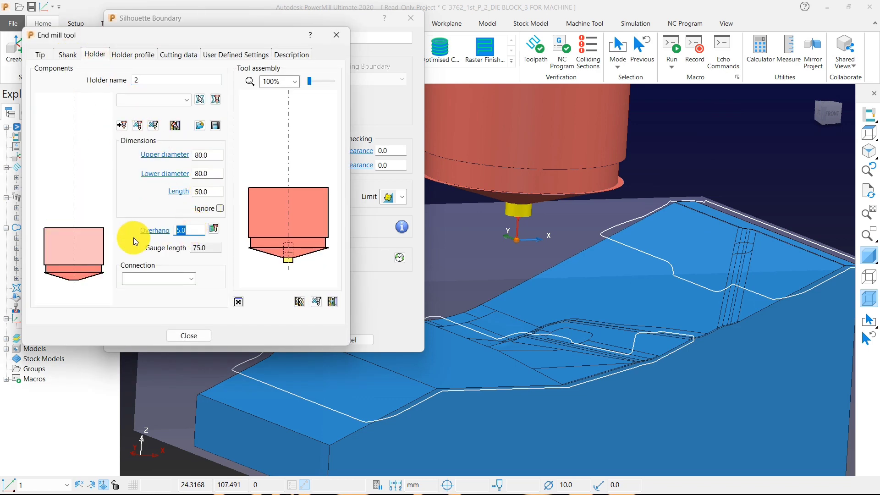
pyautogui.write('20')
pyautogui.press('Return')
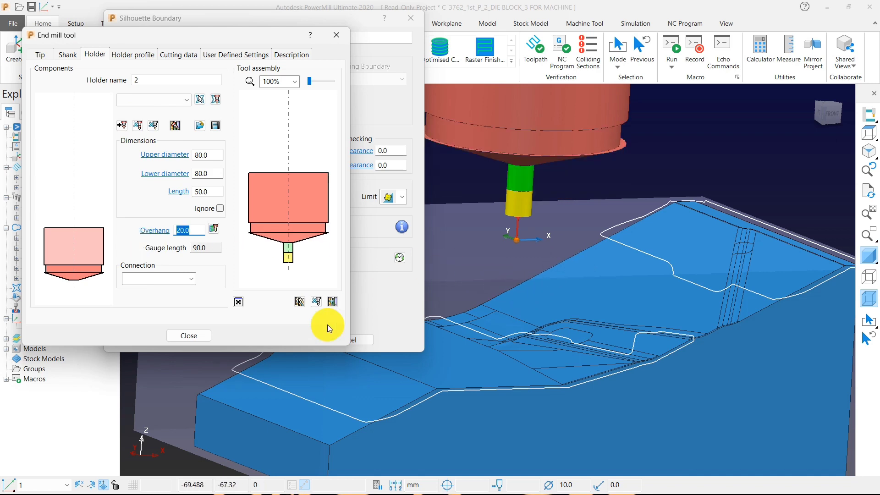
pyautogui.click(174, 335)
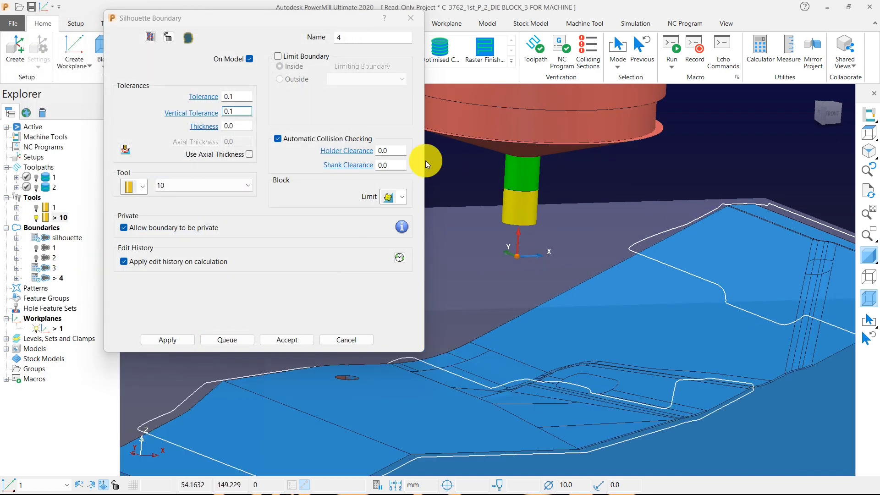
# - Set both the shank clearance and the holder clearance of silhouette boundary 4 to 0.1
pyautogui.click(390, 166)
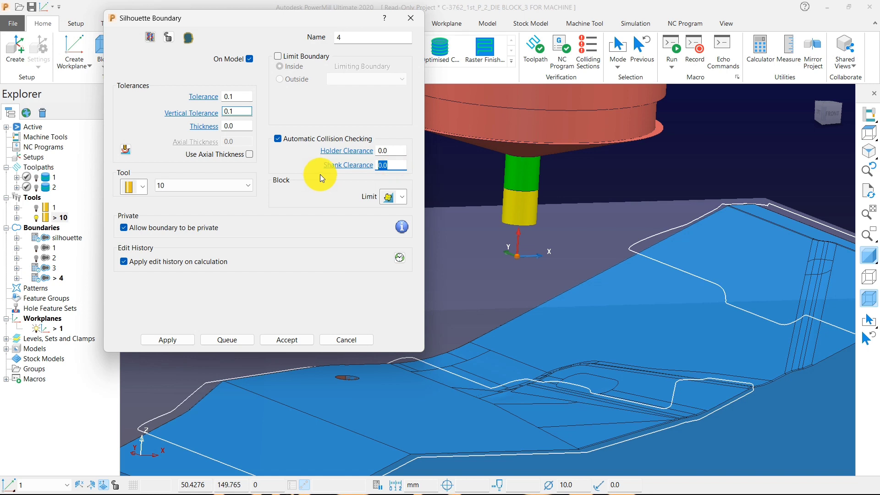
pyautogui.write('0.1')
pyautogui.press('Return')
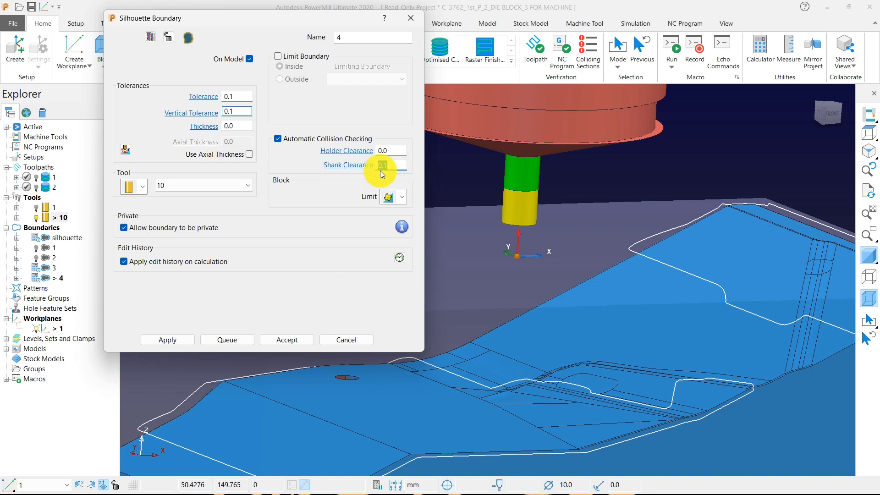
pyautogui.click(392, 151)
pyautogui.write('.')
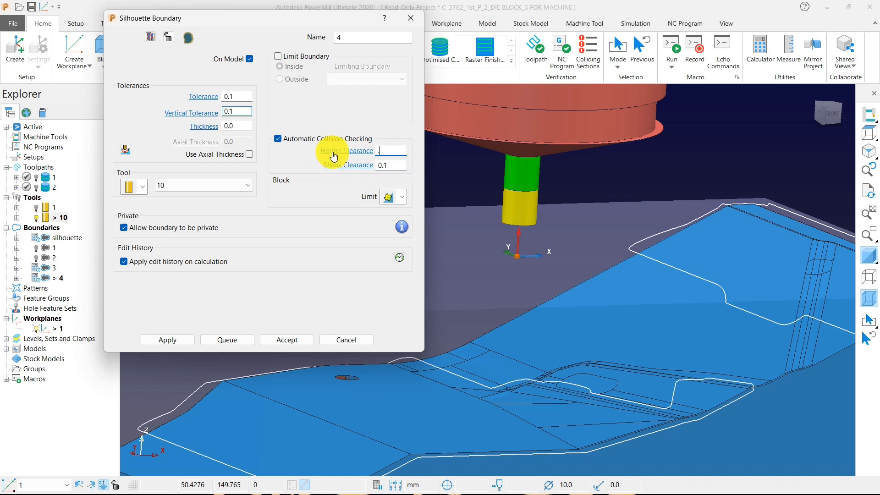
pyautogui.write('1')
pyautogui.click(632, 185)
pyautogui.scroll(-4, 633, 187)
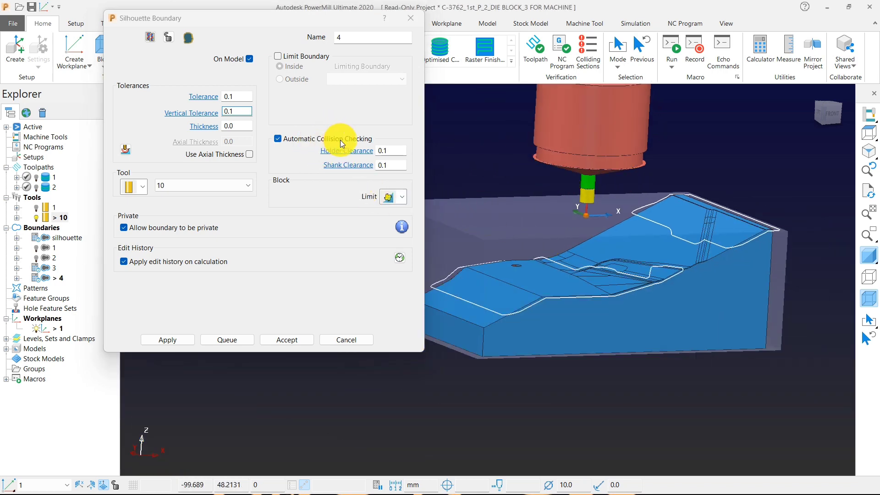
pyautogui.moveTo(577, 190); pyautogui.dragTo(554, 244, button='middle')
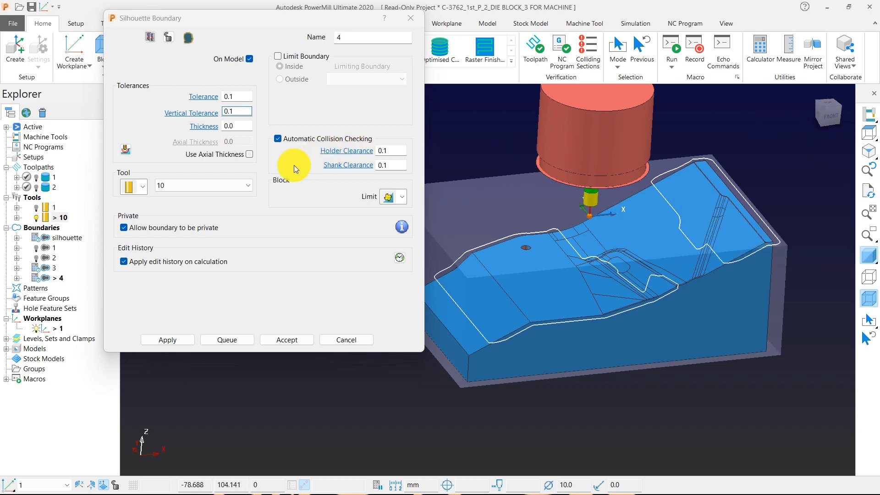
# - Turn off automatic collision checking and recalculate the block around the model with an expansion of 0
pyautogui.click(315, 137)
pyautogui.click(865, 143)
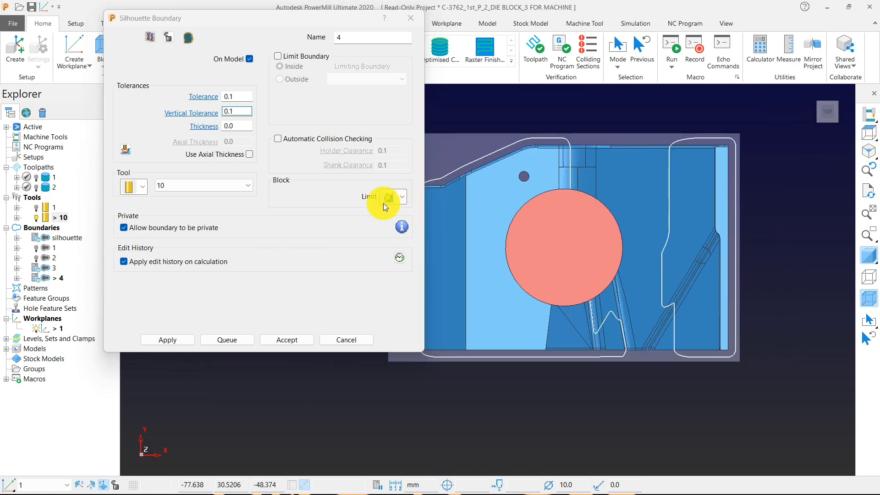
pyautogui.click(97, 43)
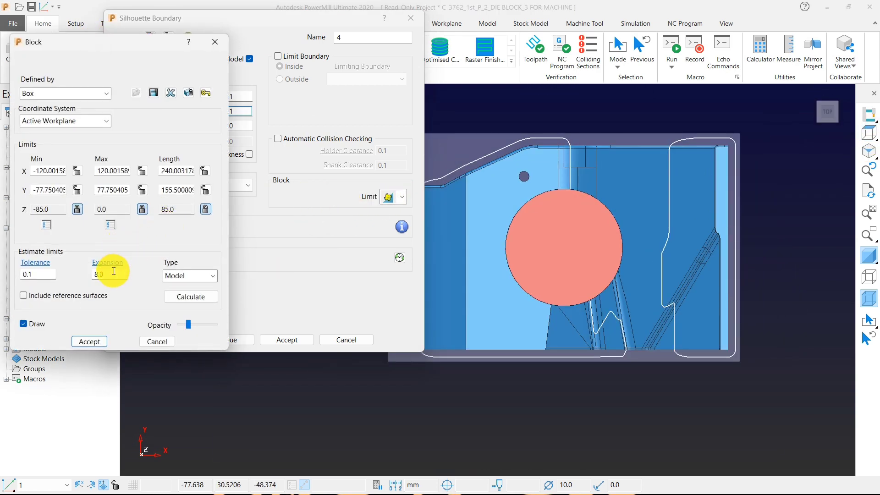
pyautogui.write('0')
pyautogui.click(195, 296)
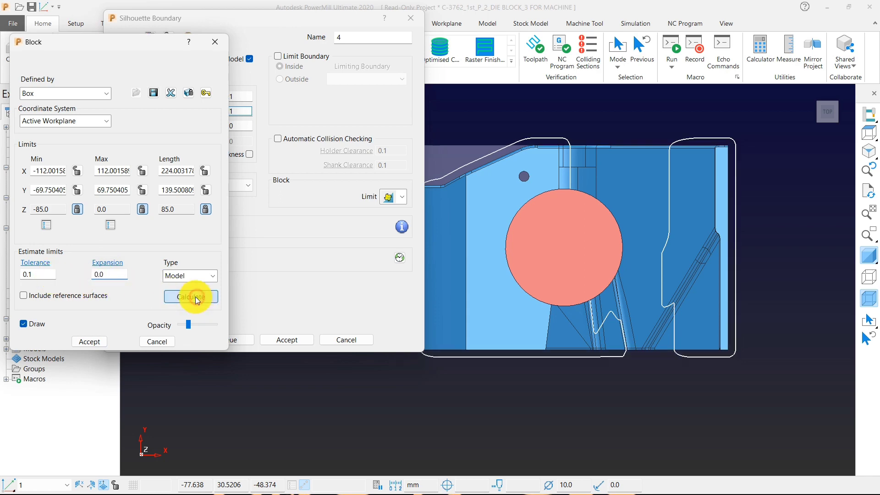
pyautogui.click(102, 341)
# - Recalculate silhouette boundary 4 against the resized block and examine its contour along the block edges from above, with model shading off
pyautogui.click(173, 339)
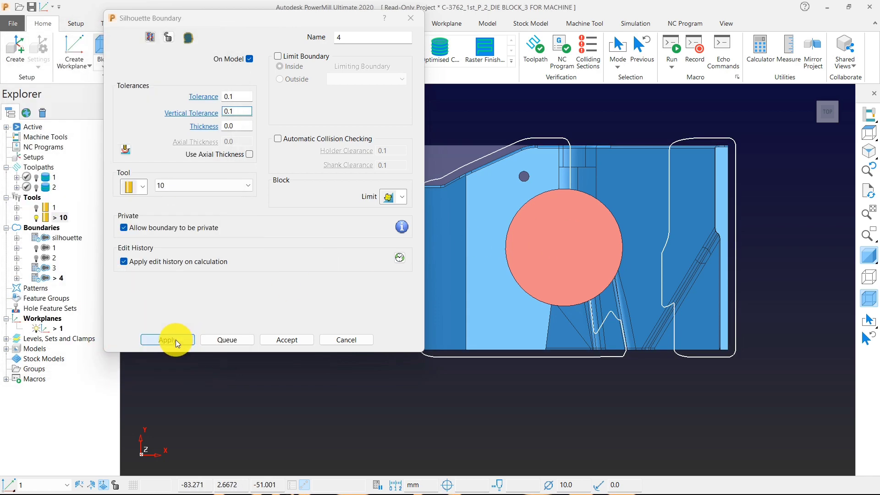
pyautogui.moveTo(582, 348); pyautogui.dragTo(571, 134, button='middle')
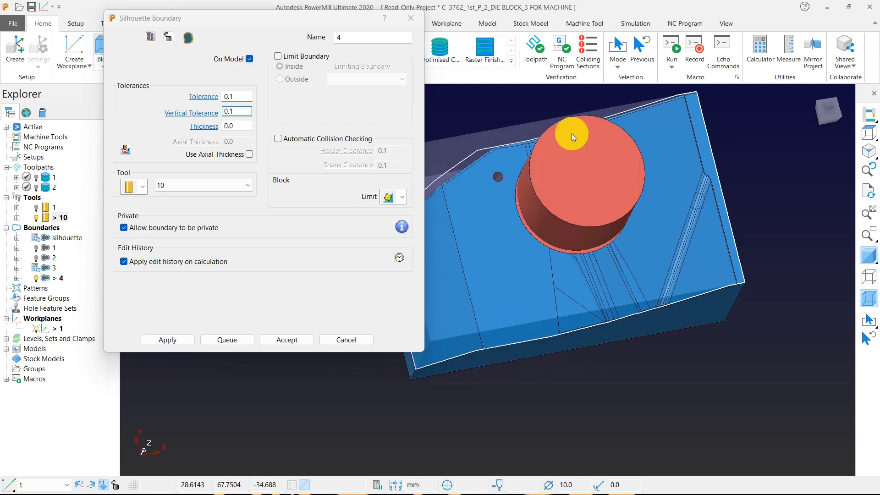
pyautogui.click(873, 135)
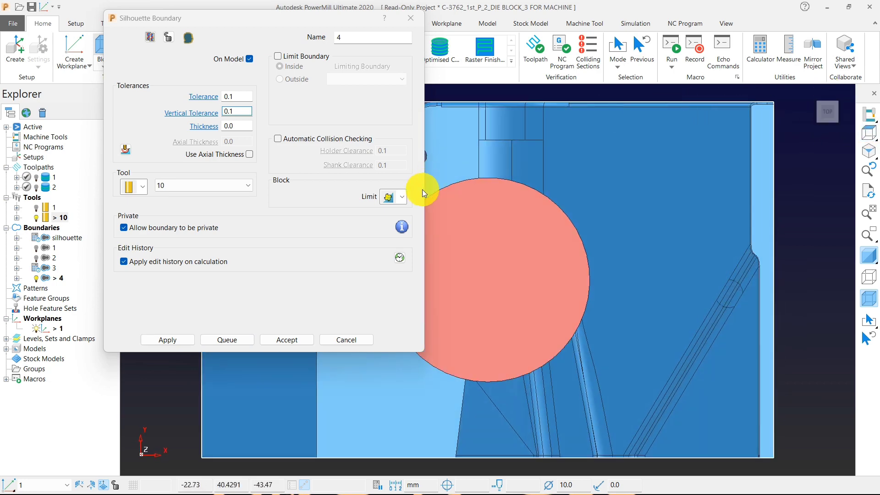
pyautogui.scroll(-2, 708, 192)
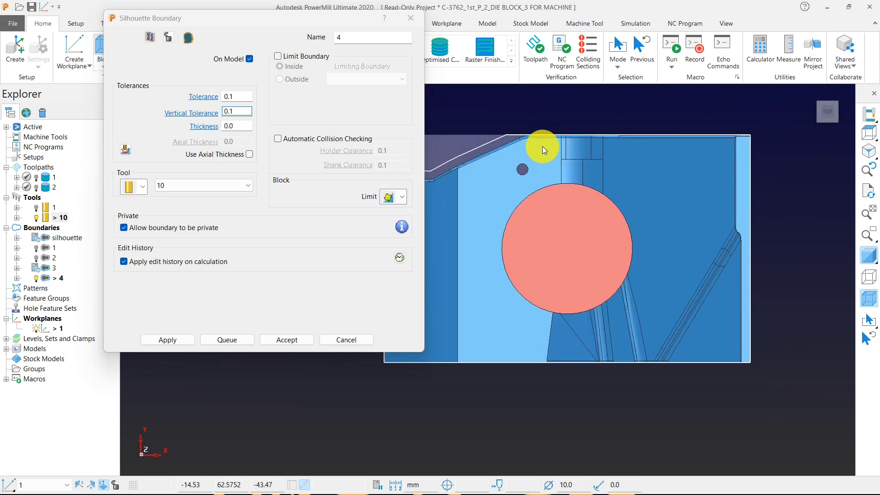
pyautogui.scroll(1, 533, 137)
pyautogui.scroll(2, 532, 137)
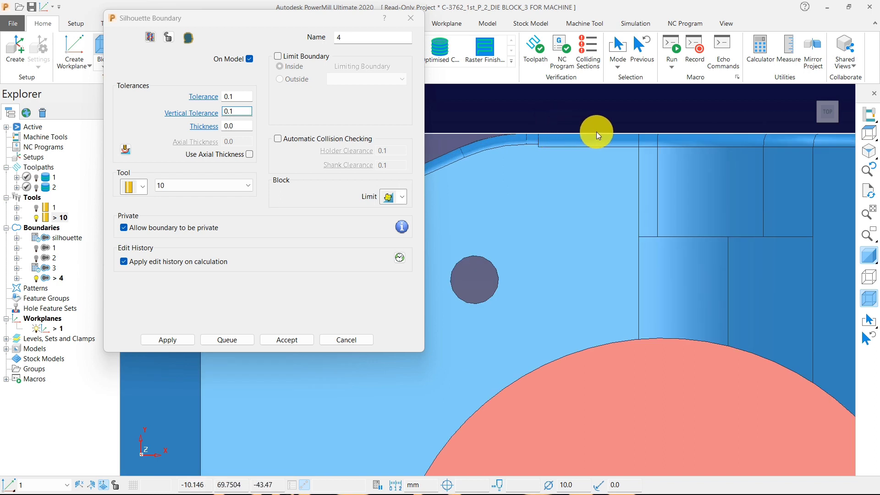
pyautogui.scroll(-2, 571, 177)
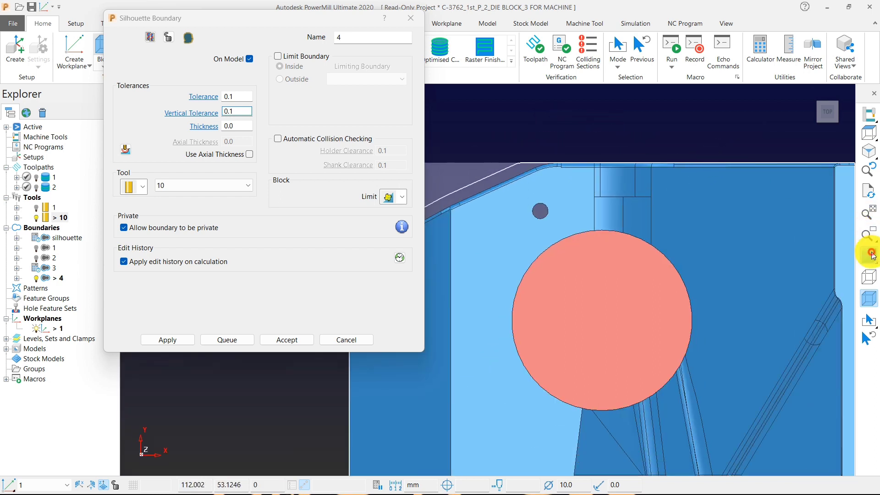
pyautogui.click(868, 254)
pyautogui.scroll(1, 634, 161)
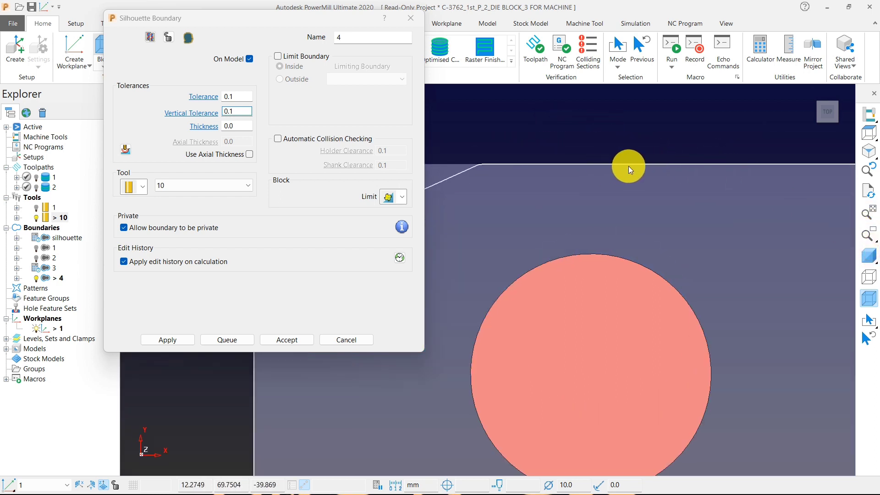
# - Change the block limit to allow the tool outside the block, recalculate silhouette boundary 4 and inspect its offset around the shaded model
pyautogui.click(402, 198)
pyautogui.click(393, 225)
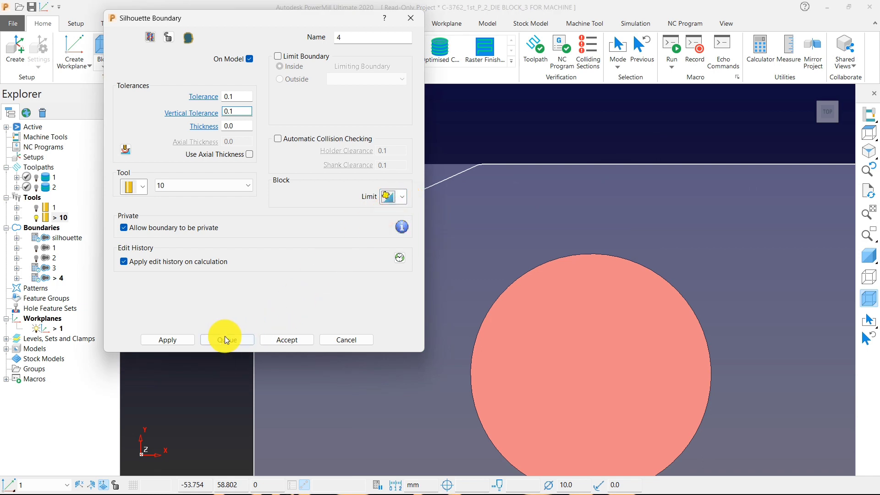
pyautogui.click(183, 338)
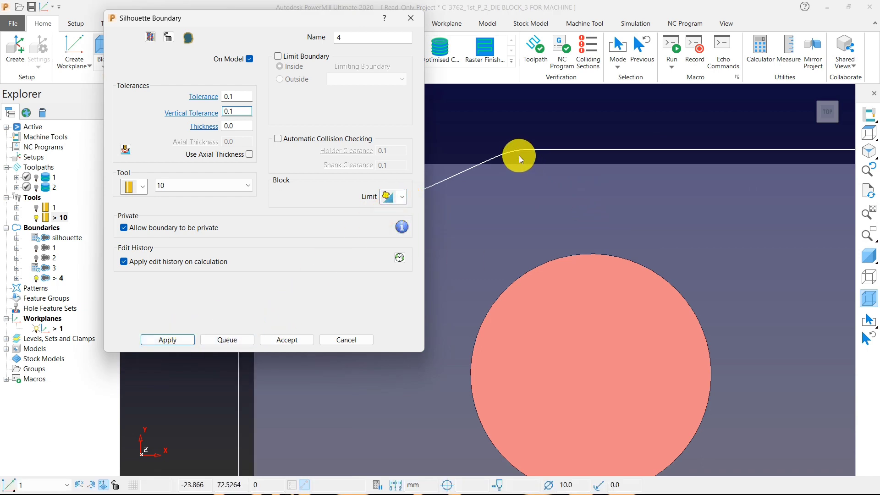
pyautogui.scroll(-5, 550, 191)
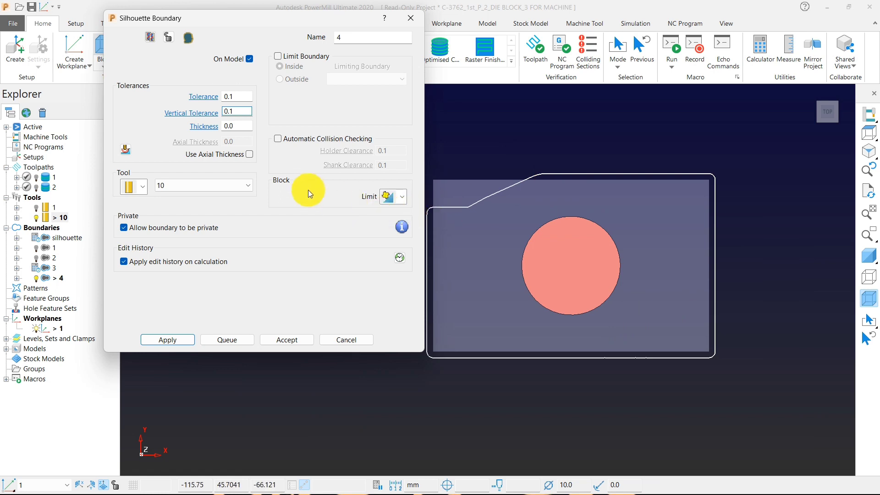
pyautogui.click(867, 256)
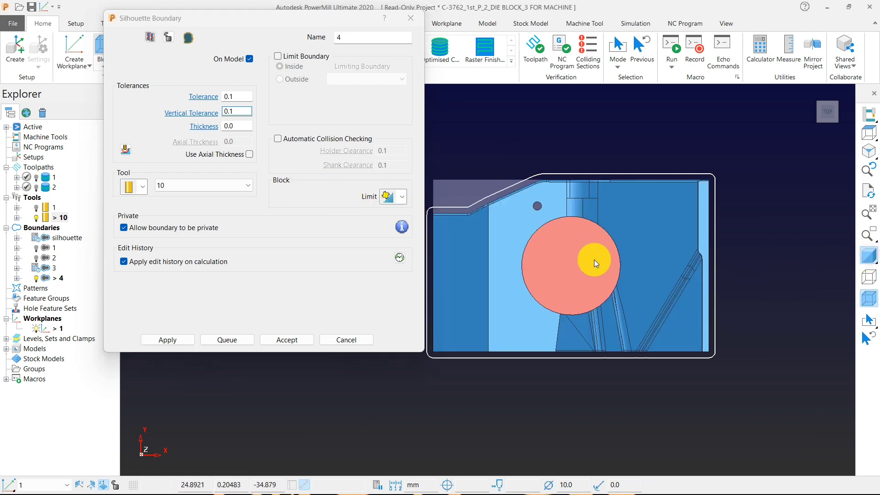
pyautogui.moveTo(594, 260); pyautogui.dragTo(501, 190, button='middle')
# - Restrict silhouette boundary 4 to the block edge through the block limit, recalculate it and check the contour without model shading
pyautogui.click(405, 195)
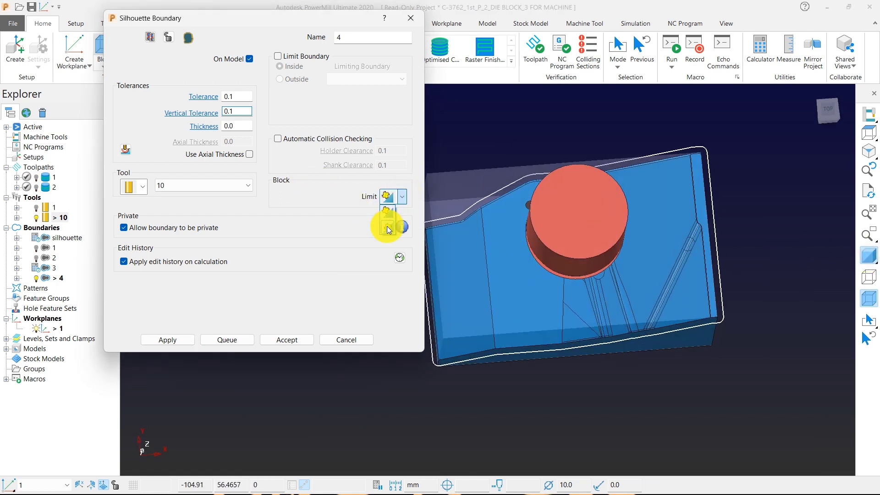
pyautogui.click(392, 209)
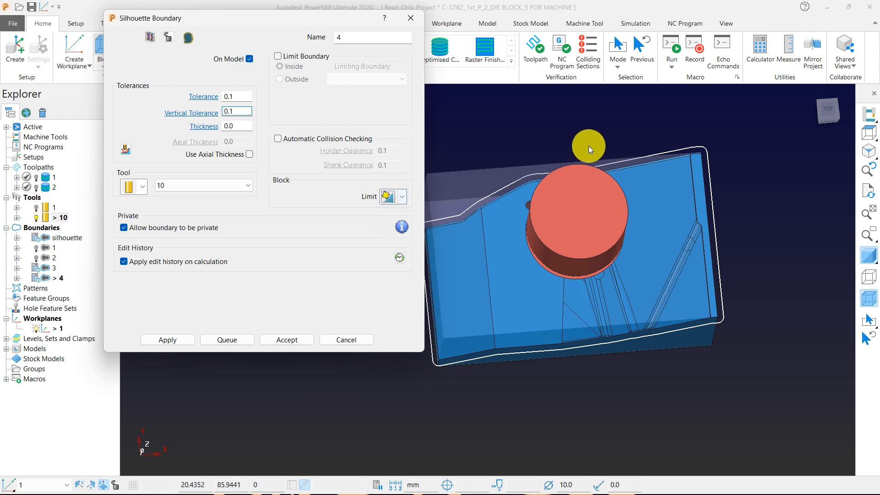
pyautogui.moveTo(588, 146); pyautogui.dragTo(588, 183, button='middle')
pyautogui.click(865, 133)
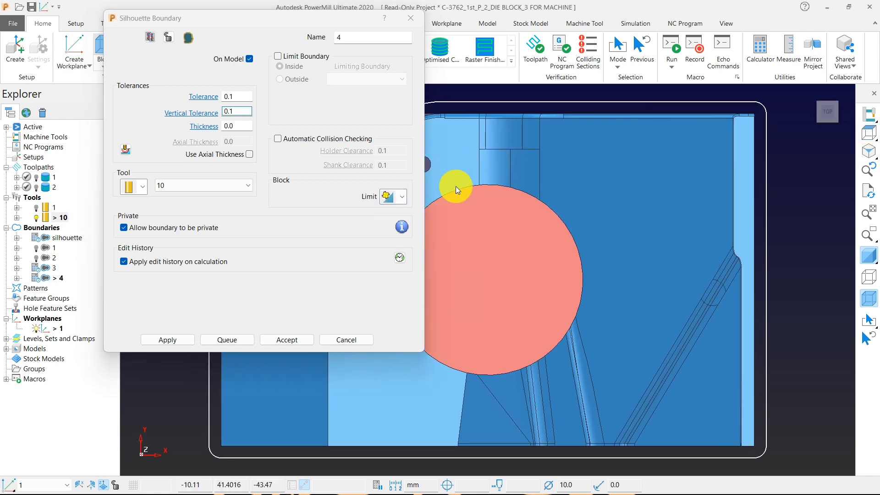
pyautogui.click(402, 196)
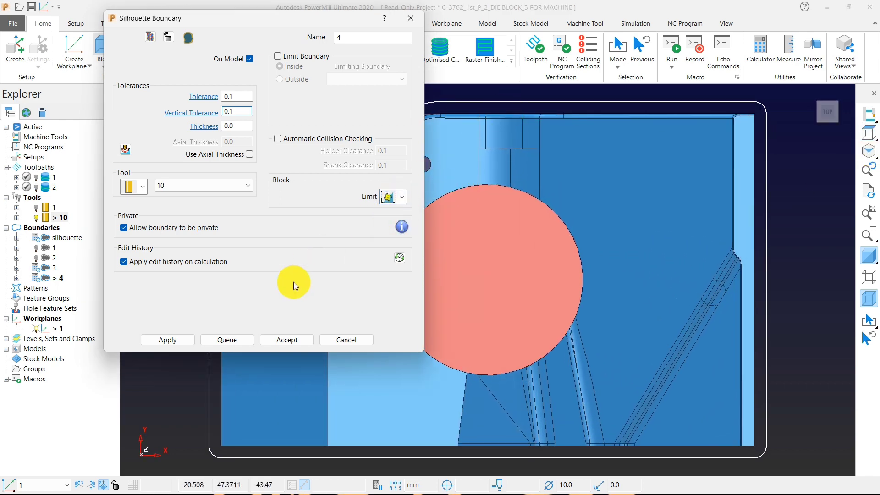
pyautogui.click(183, 331)
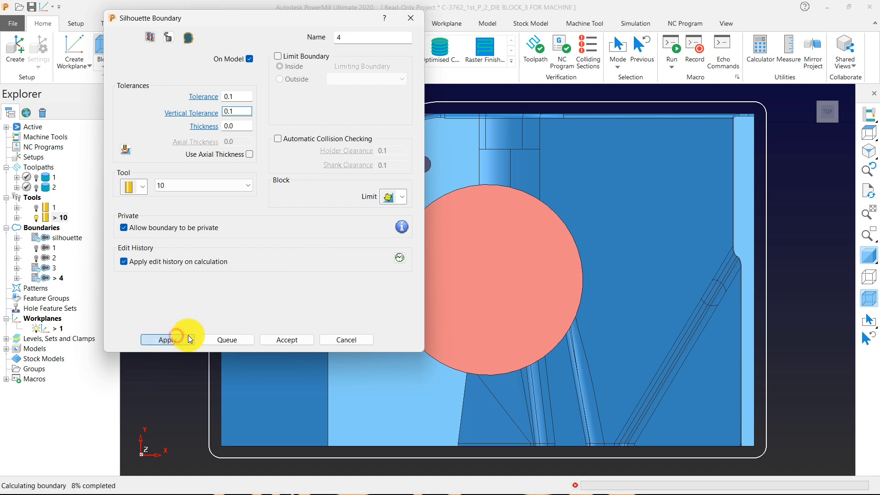
pyautogui.click(869, 259)
# - Switch the block limit back to allowing the tool outside the block and recalculate silhouette boundary 4
pyautogui.click(402, 196)
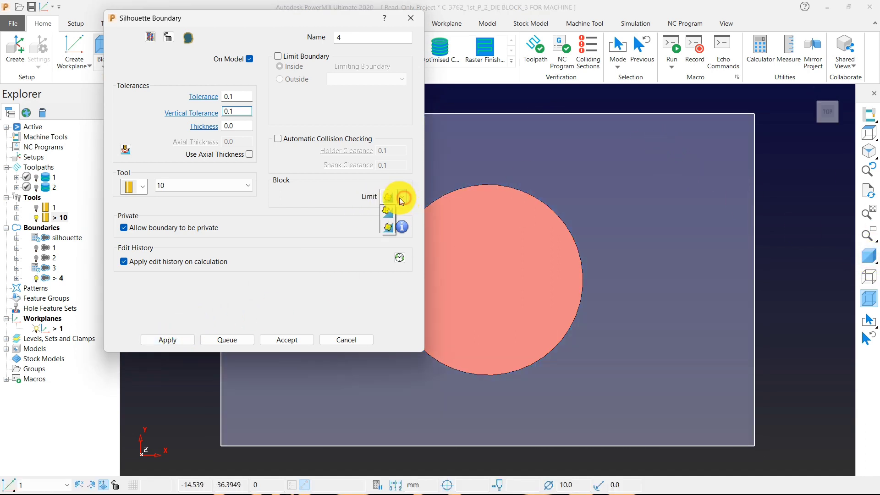
pyautogui.click(389, 212)
pyautogui.click(181, 338)
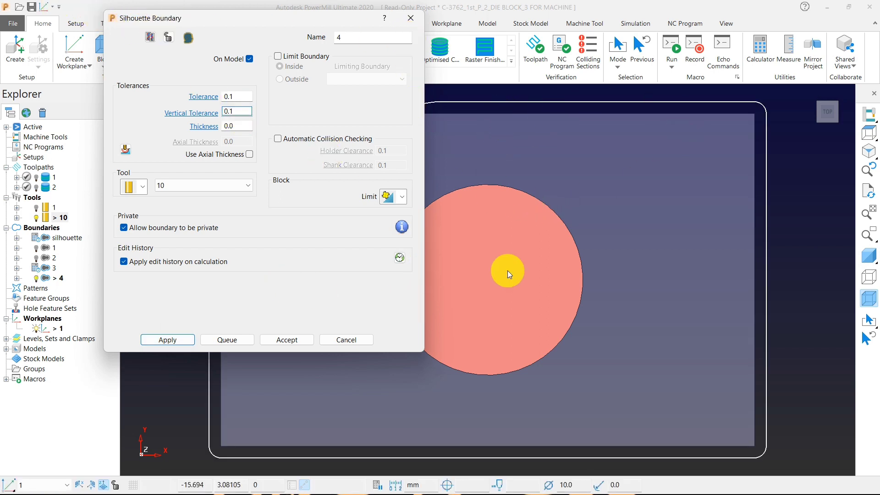
# - Turn model shading on and examine silhouette boundary 4 around the die block from angled views
pyautogui.scroll(-3, 683, 287)
pyautogui.moveTo(684, 287); pyautogui.dragTo(631, 172, button='middle')
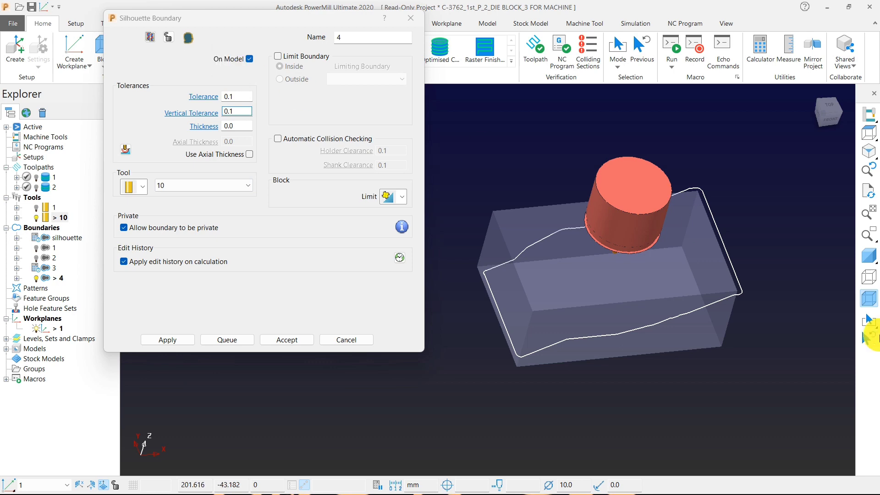
pyautogui.click(868, 256)
pyautogui.moveTo(689, 367); pyautogui.dragTo(687, 257, button='middle')
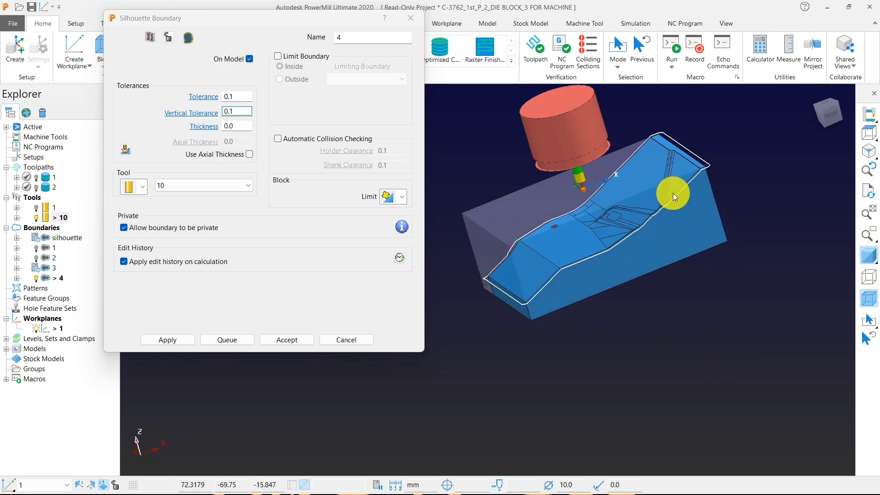
# - Disable On Model for silhouette boundary 4, recalculate it and inspect the contour along the block's side walls
pyautogui.click(249, 58)
pyautogui.click(175, 339)
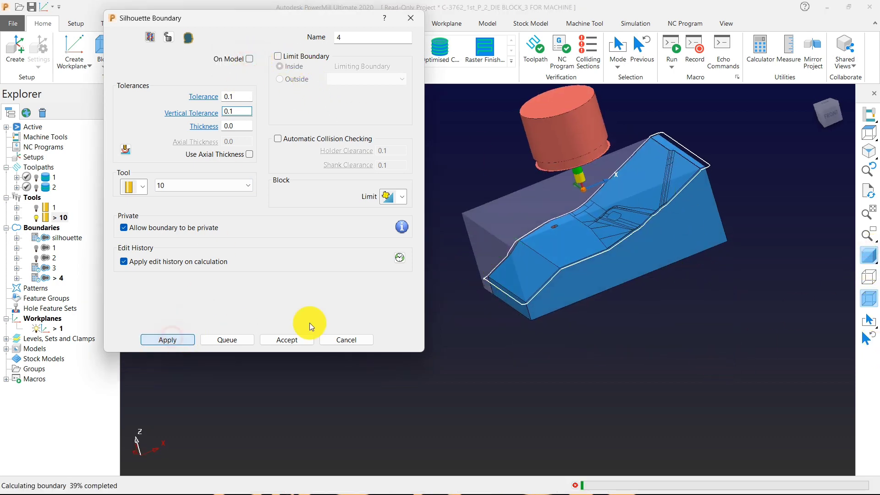
pyautogui.moveTo(592, 298); pyautogui.dragTo(664, 298, button='middle')
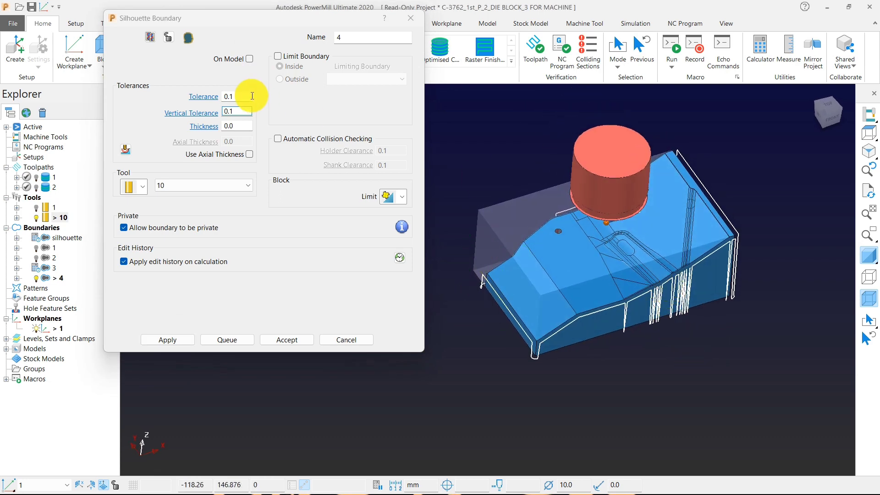
pyautogui.scroll(2, 660, 300)
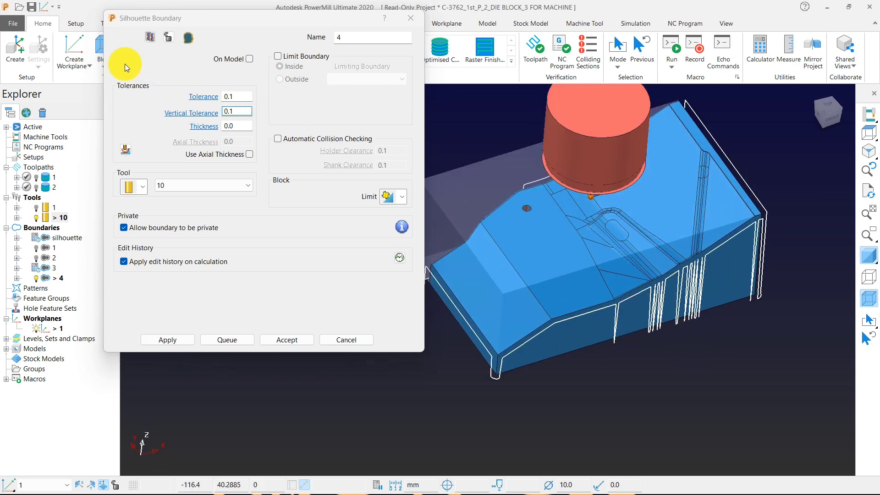
# - Recalculate the block around the model with an expansion of 8 and accept it
pyautogui.click(100, 50)
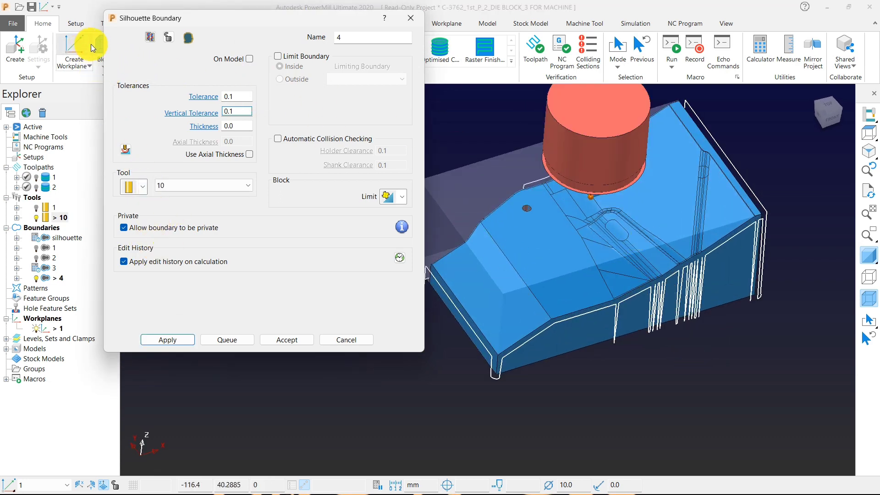
pyautogui.click(98, 57)
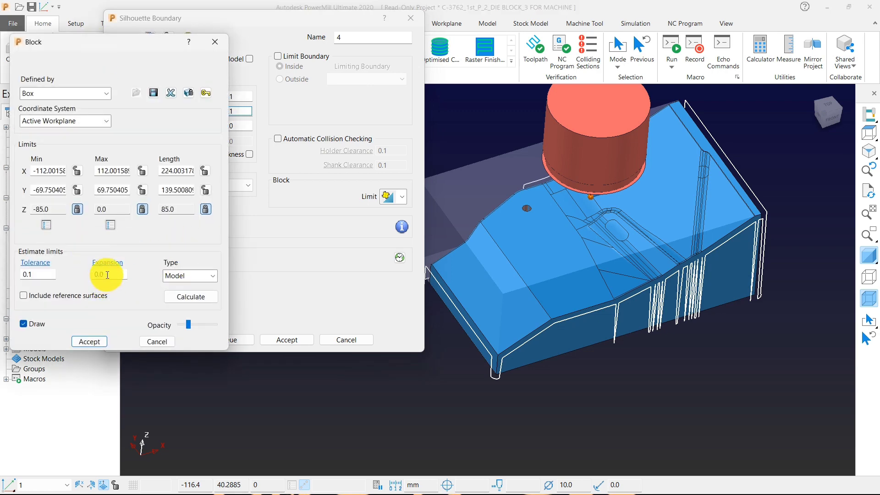
pyautogui.moveTo(107, 275); pyautogui.dragTo(49, 274)
pyautogui.write('8')
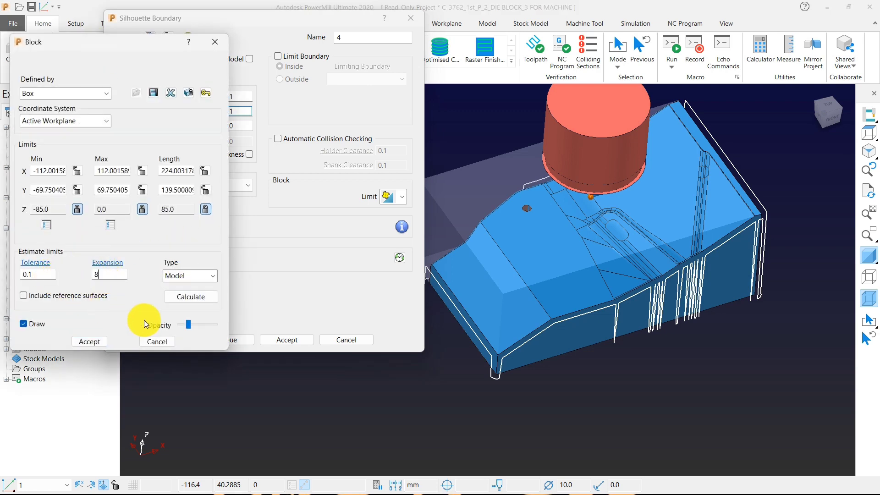
pyautogui.click(182, 297)
pyautogui.click(97, 342)
# - Recalculate silhouette boundary 4 with the expanded block and inspect its contour around the base of the model
pyautogui.click(173, 341)
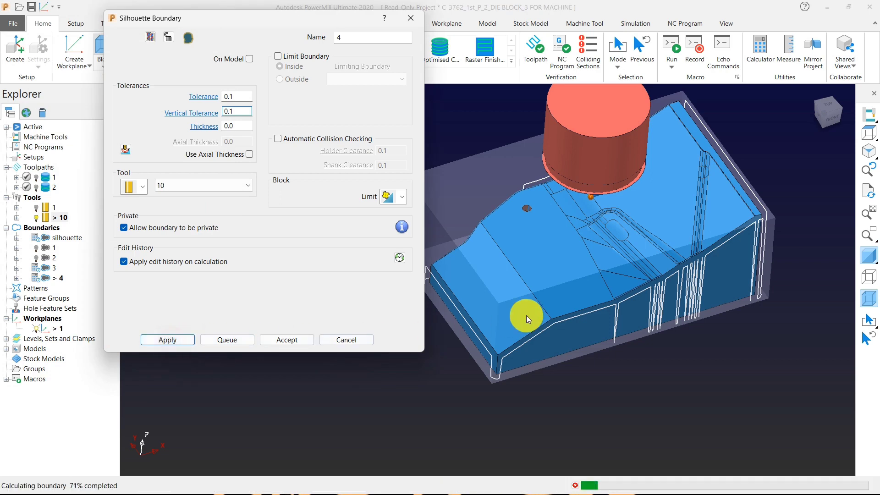
pyautogui.moveTo(577, 307); pyautogui.dragTo(635, 334, button='middle')
pyautogui.scroll(-4, 658, 293)
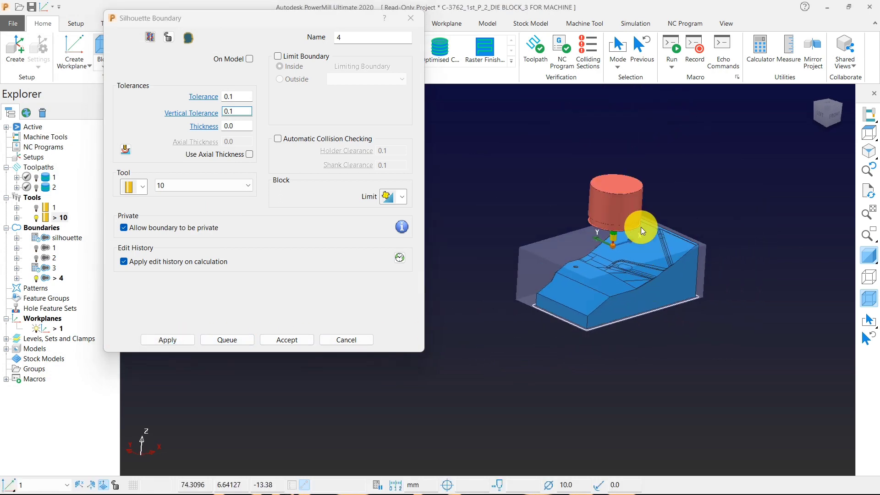
pyautogui.moveTo(643, 232); pyautogui.dragTo(627, 266, button='middle')
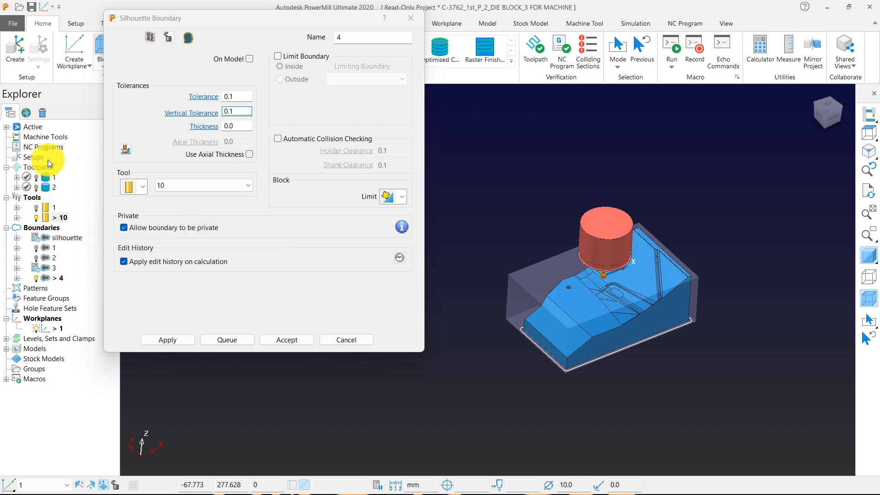
# - Turn off the display of private boundaries in the project's boundary list
pyautogui.rightClick(44, 229)
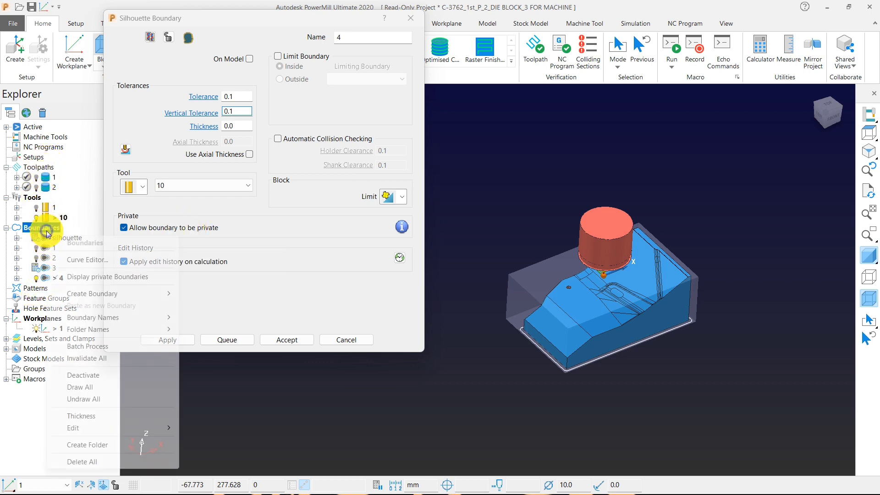
pyautogui.click(71, 275)
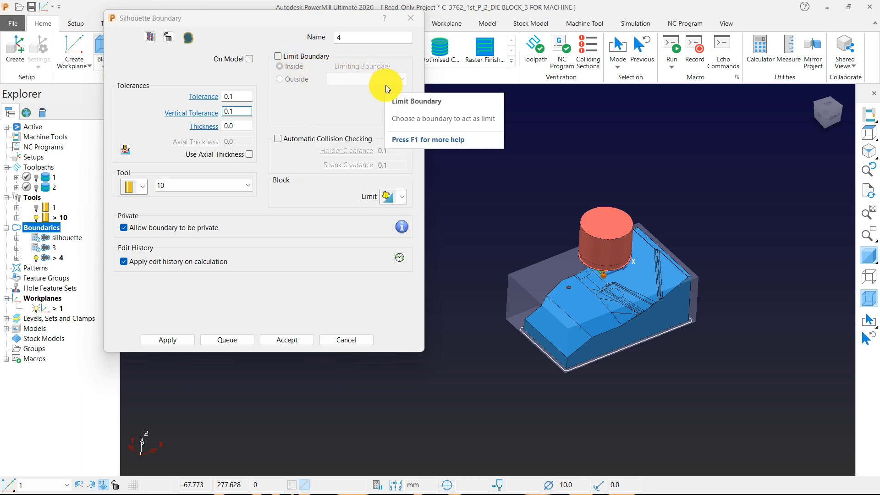
pyautogui.scroll(-2, 568, 224)
pyautogui.scroll(-1, 567, 223)
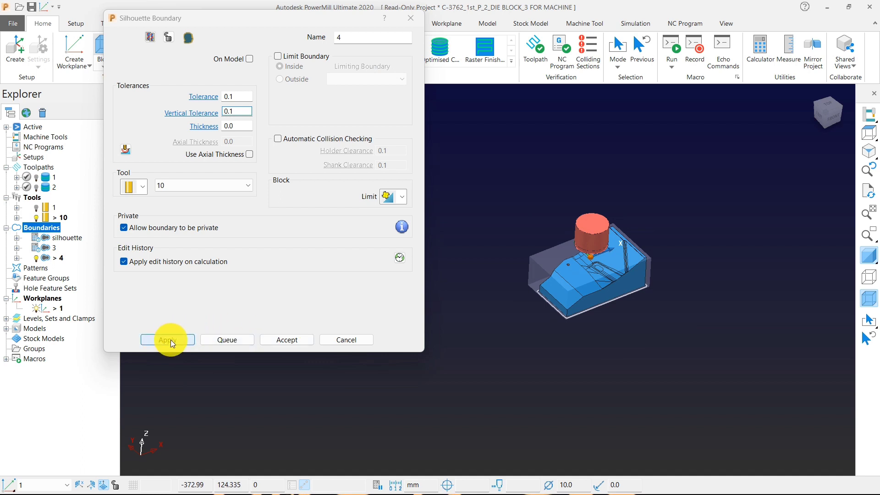
# - Try to queue silhouette boundary 4 for background calculation and close its settings
pyautogui.click(223, 340)
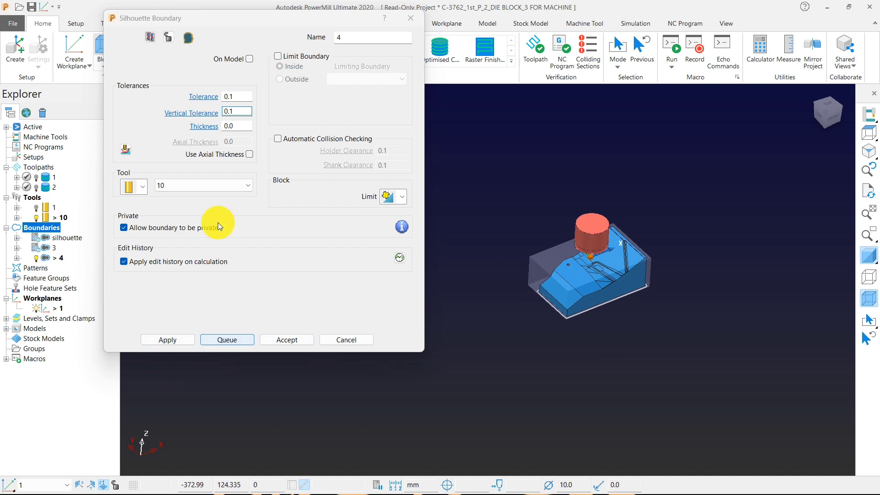
pyautogui.click(229, 339)
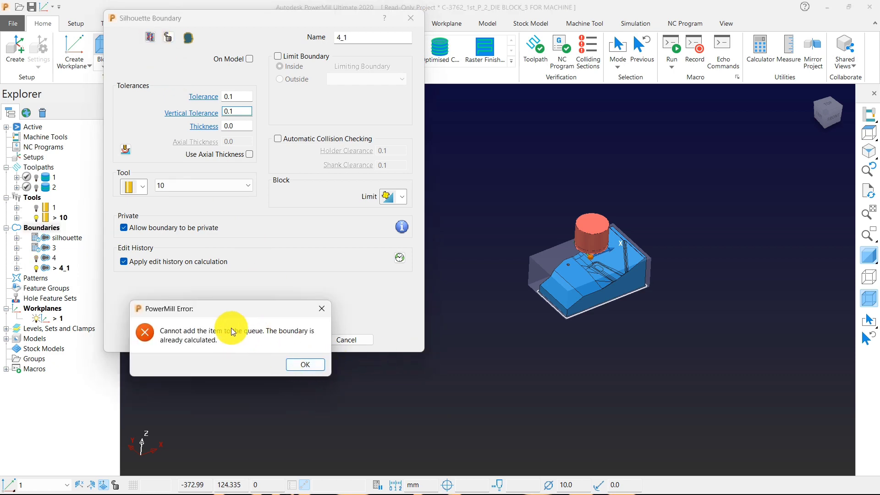
pyautogui.click(305, 366)
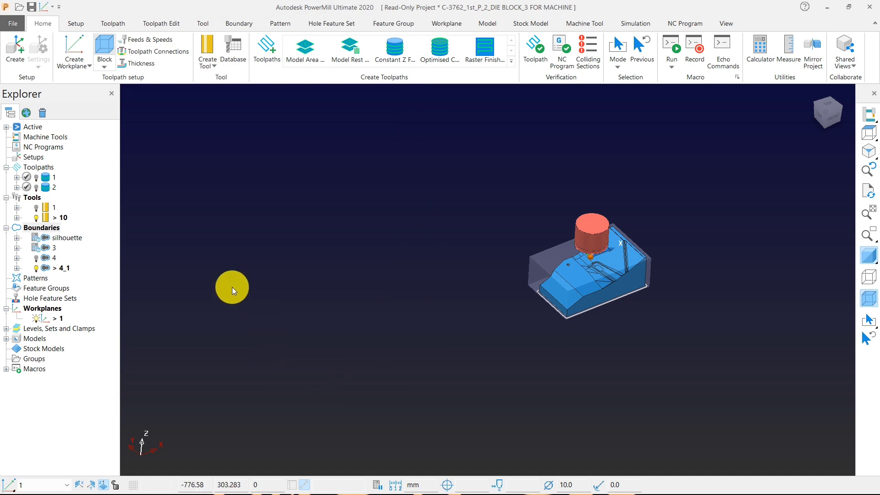
# - Create a new silhouette boundary, queue it for calculation and draw boundary 5 over the model
pyautogui.rightClick(59, 227)
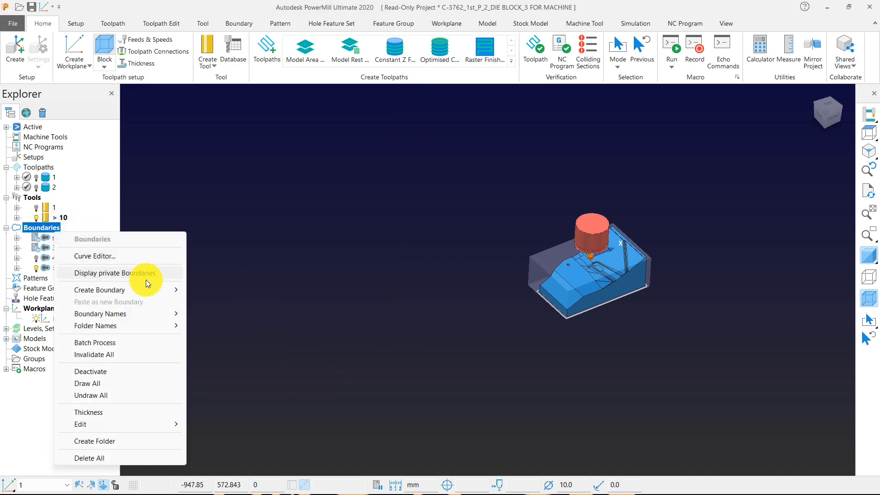
pyautogui.moveTo(158, 290)
pyautogui.click(215, 337)
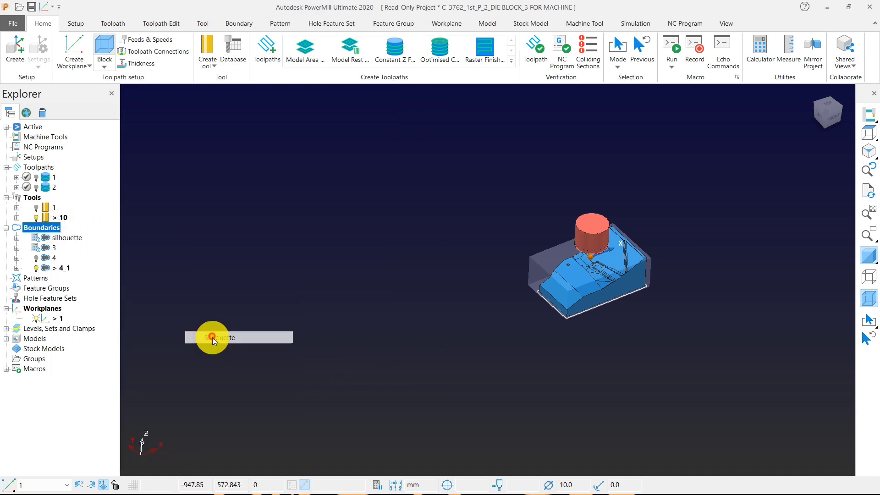
pyautogui.click(207, 340)
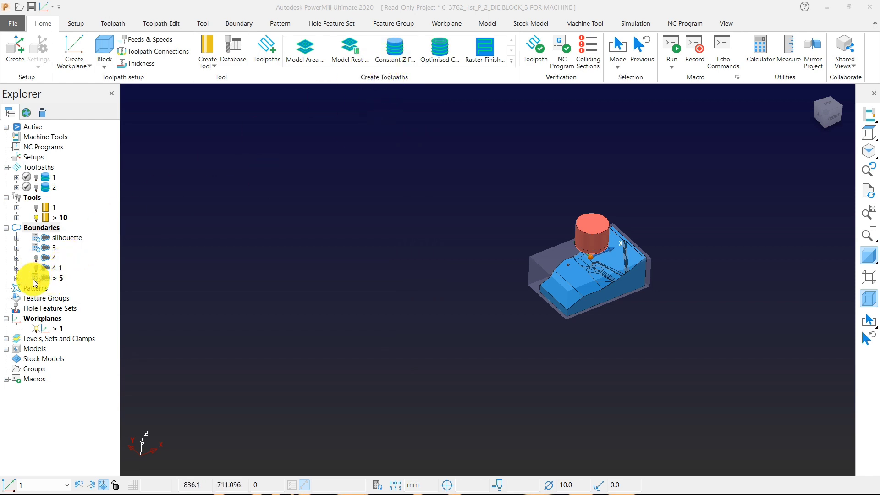
pyautogui.click(36, 278)
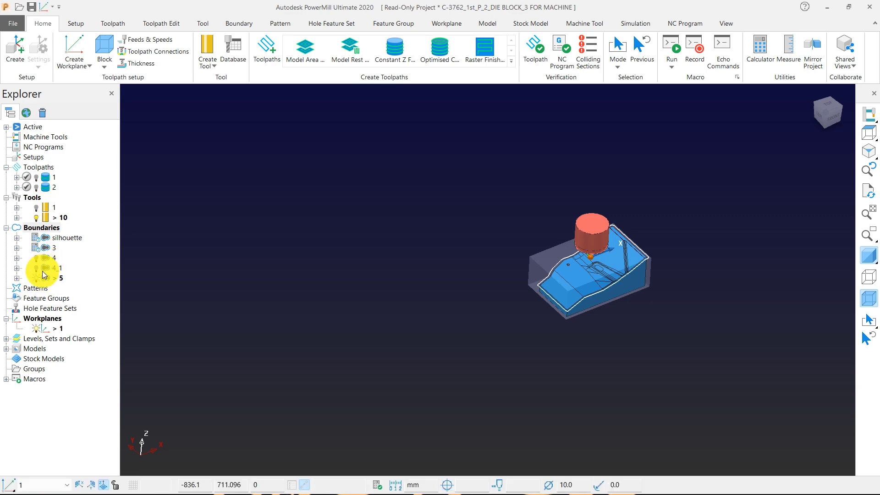
pyautogui.scroll(4, 627, 286)
# - Open the settings of silhouette boundary 5 and review its options
pyautogui.rightClick(58, 277)
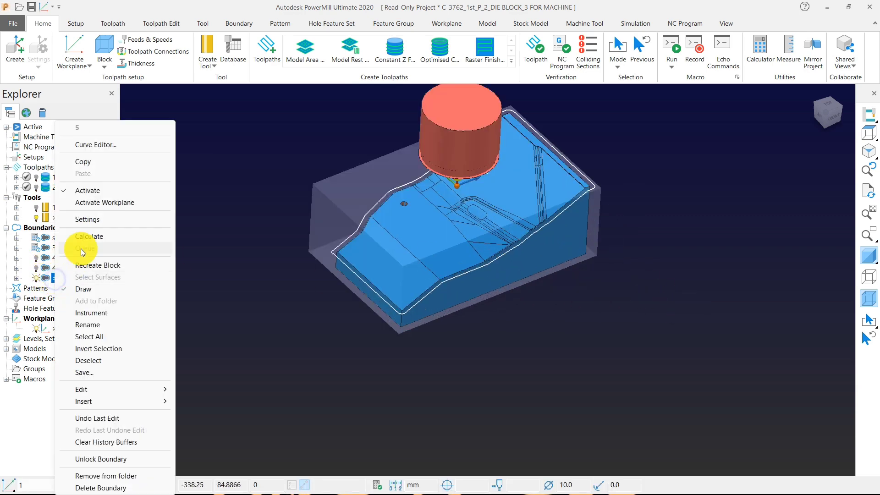
pyautogui.click(89, 220)
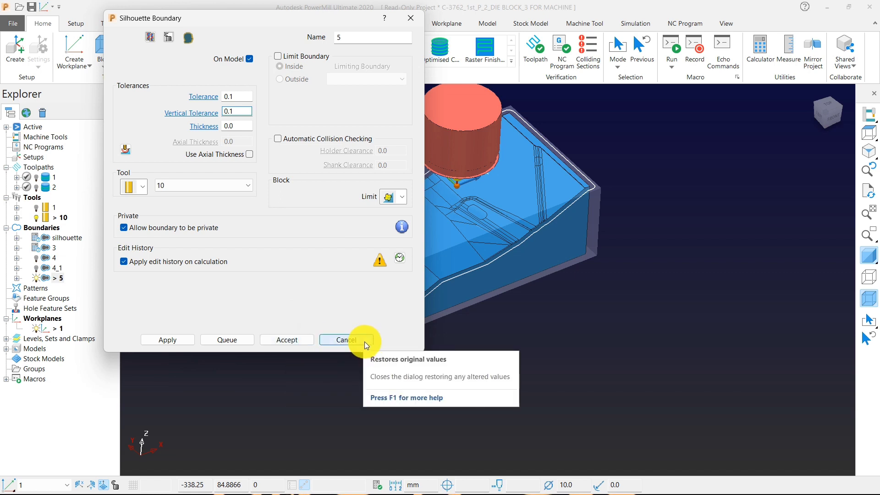
pyautogui.click(518, 351)
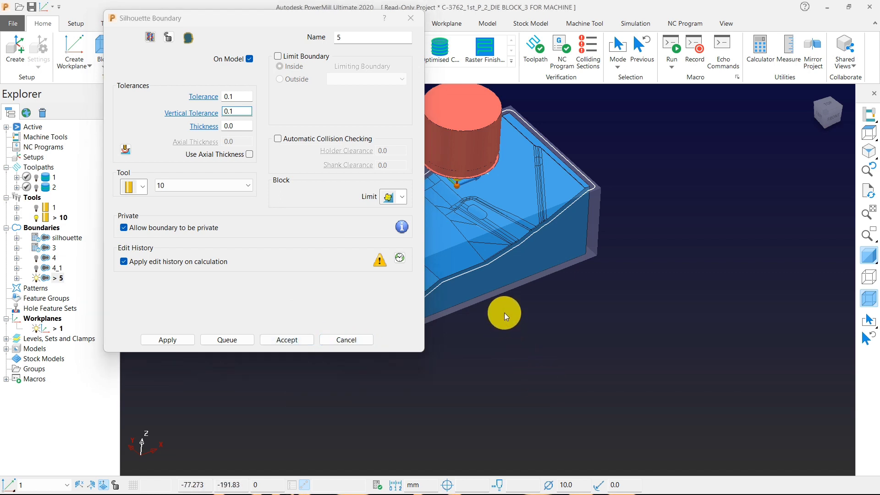